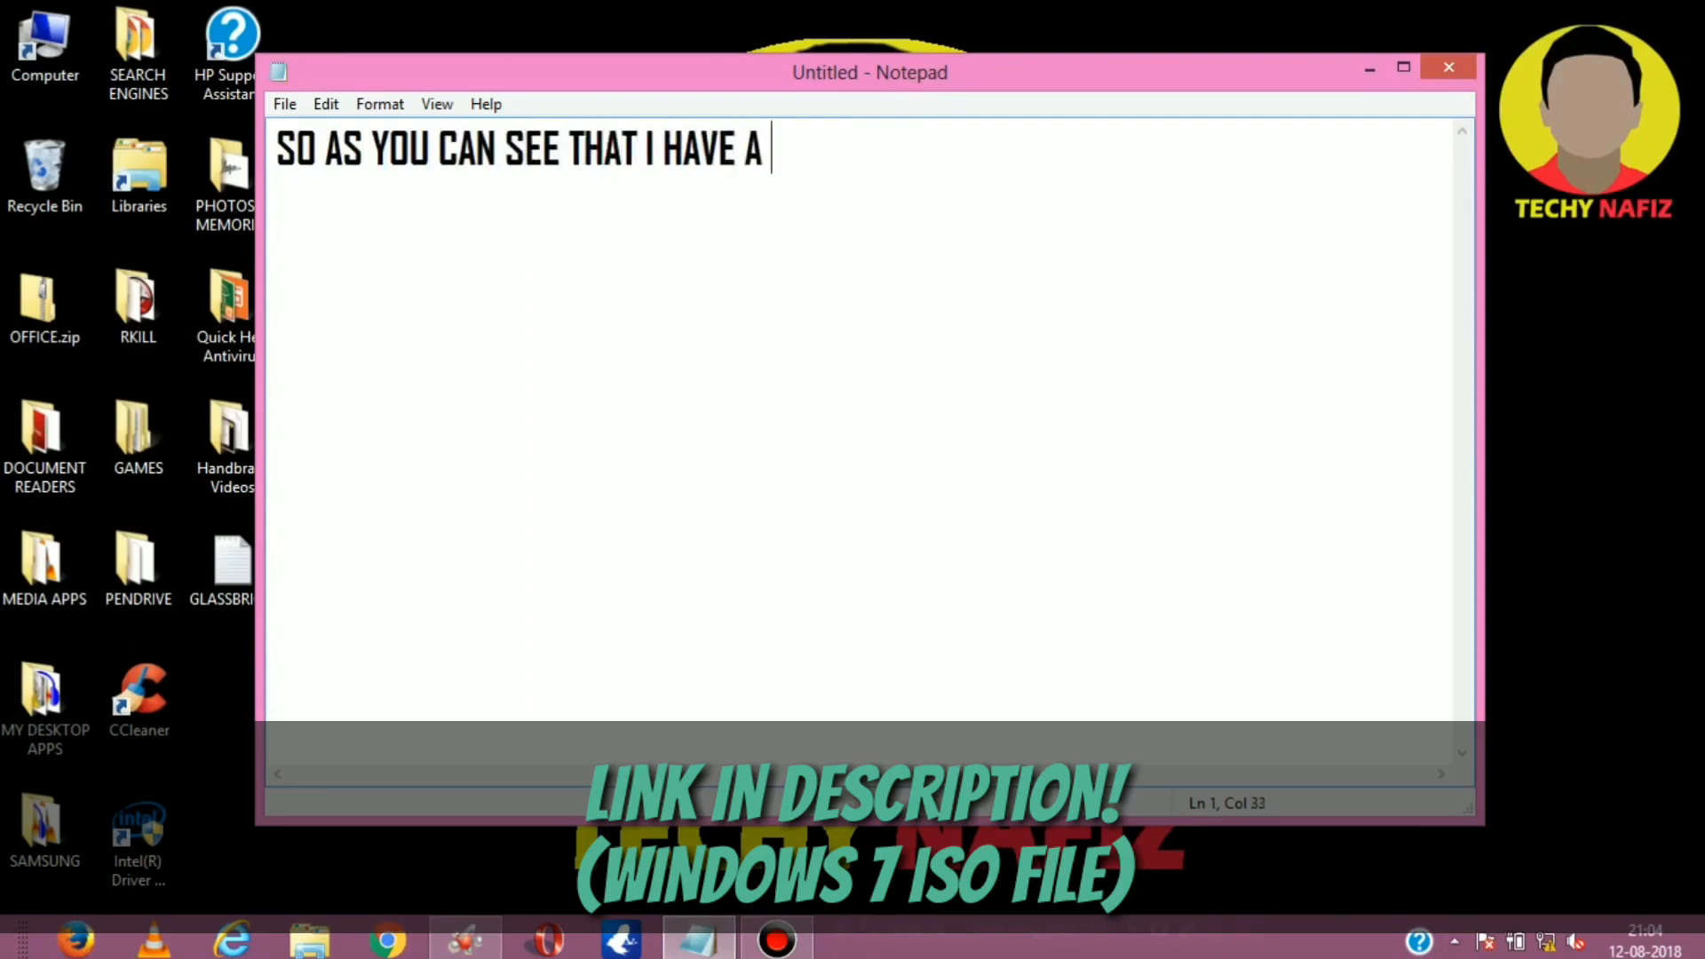
- Complete the note's sentence with "WINDOWS 7 ULTIMATE 32-bit ISO FILE" and clear the whole note
{"action": "left_click", "coordinate": [986, 358]}
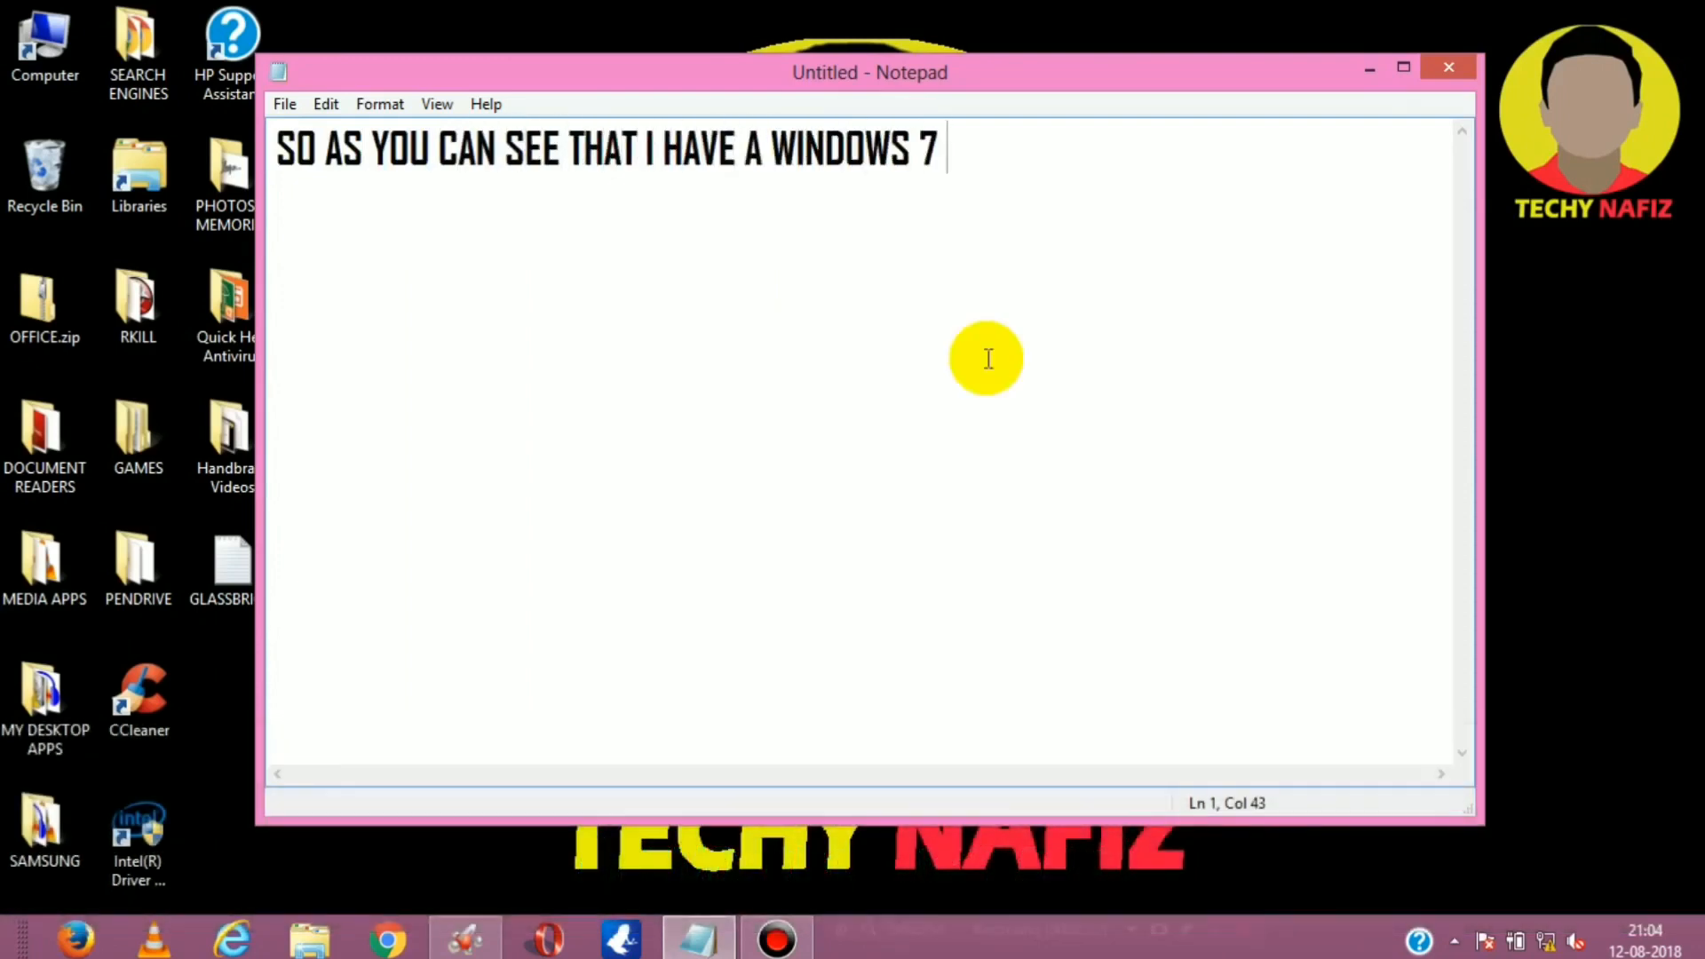
{"action": "type", "text": "ULTIMATE 32-bit ISO FILE"}
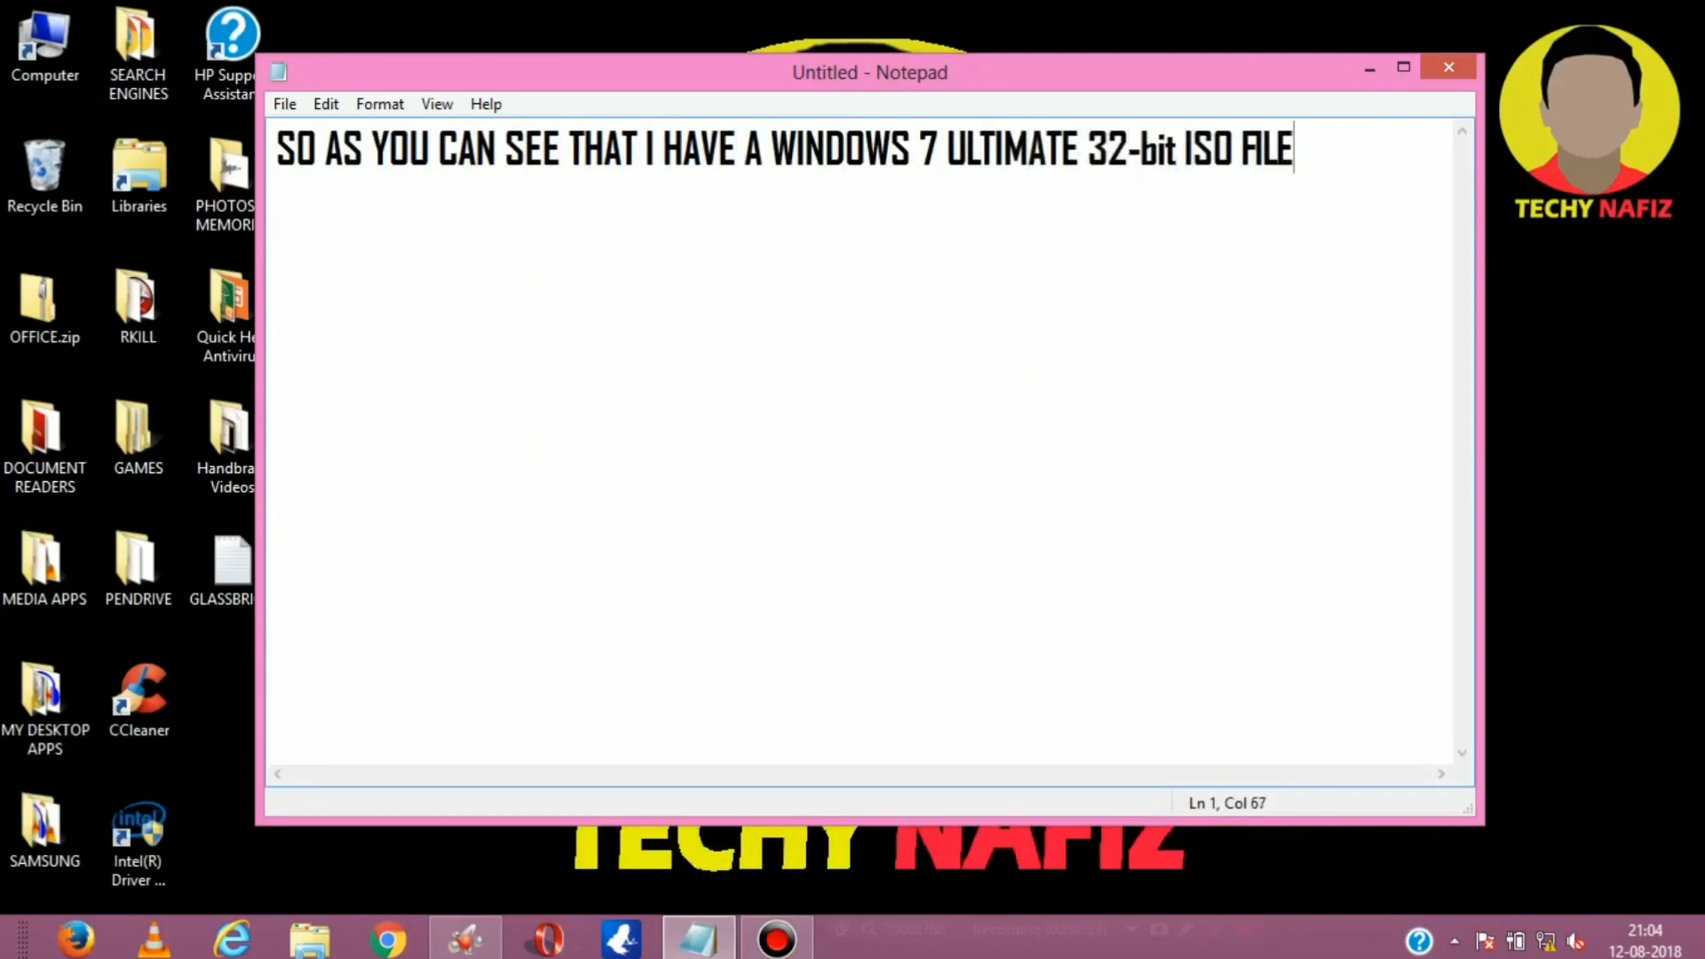
{"action": "key", "text": "ctrl+a"}
{"action": "key", "text": "BackSpace"}
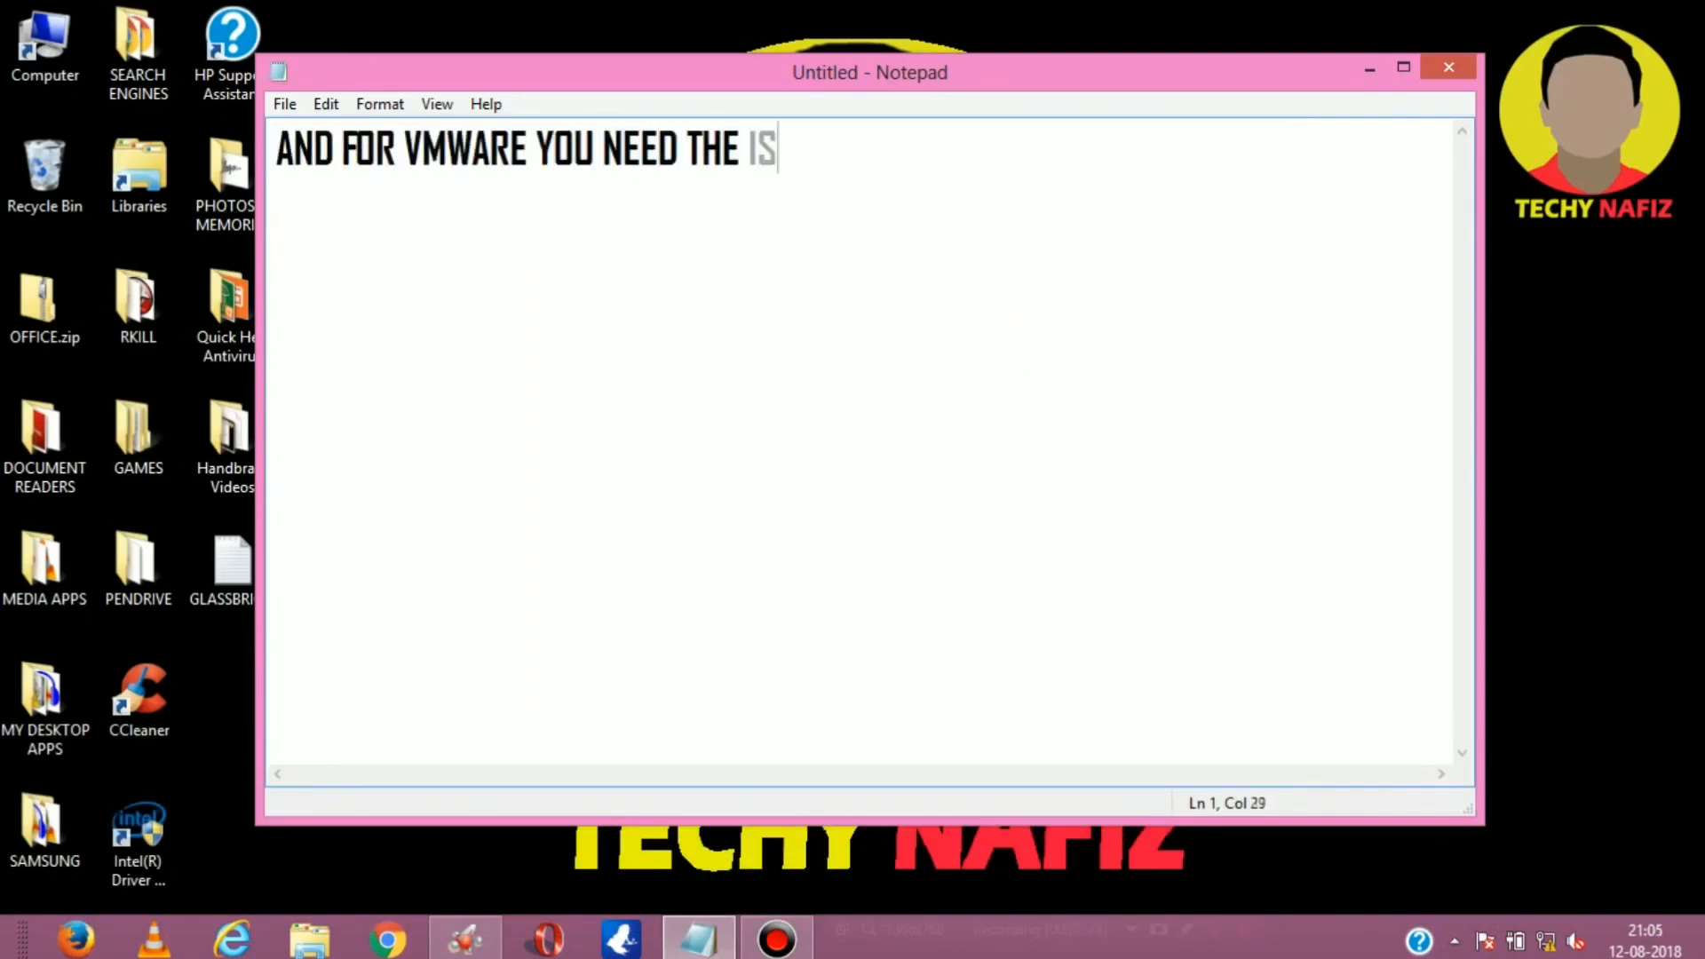
- Write the note "AND FOR VMWARE YOU NEED THE ISO FILE VERSION OF THE OPERATING SYSTEM AS IT IS EASY TO INSTALL THE OS FROM THAT ISO VERSION!"
{"action": "type", "text": "VERSION OF THE OPERATING SYSTEM"}
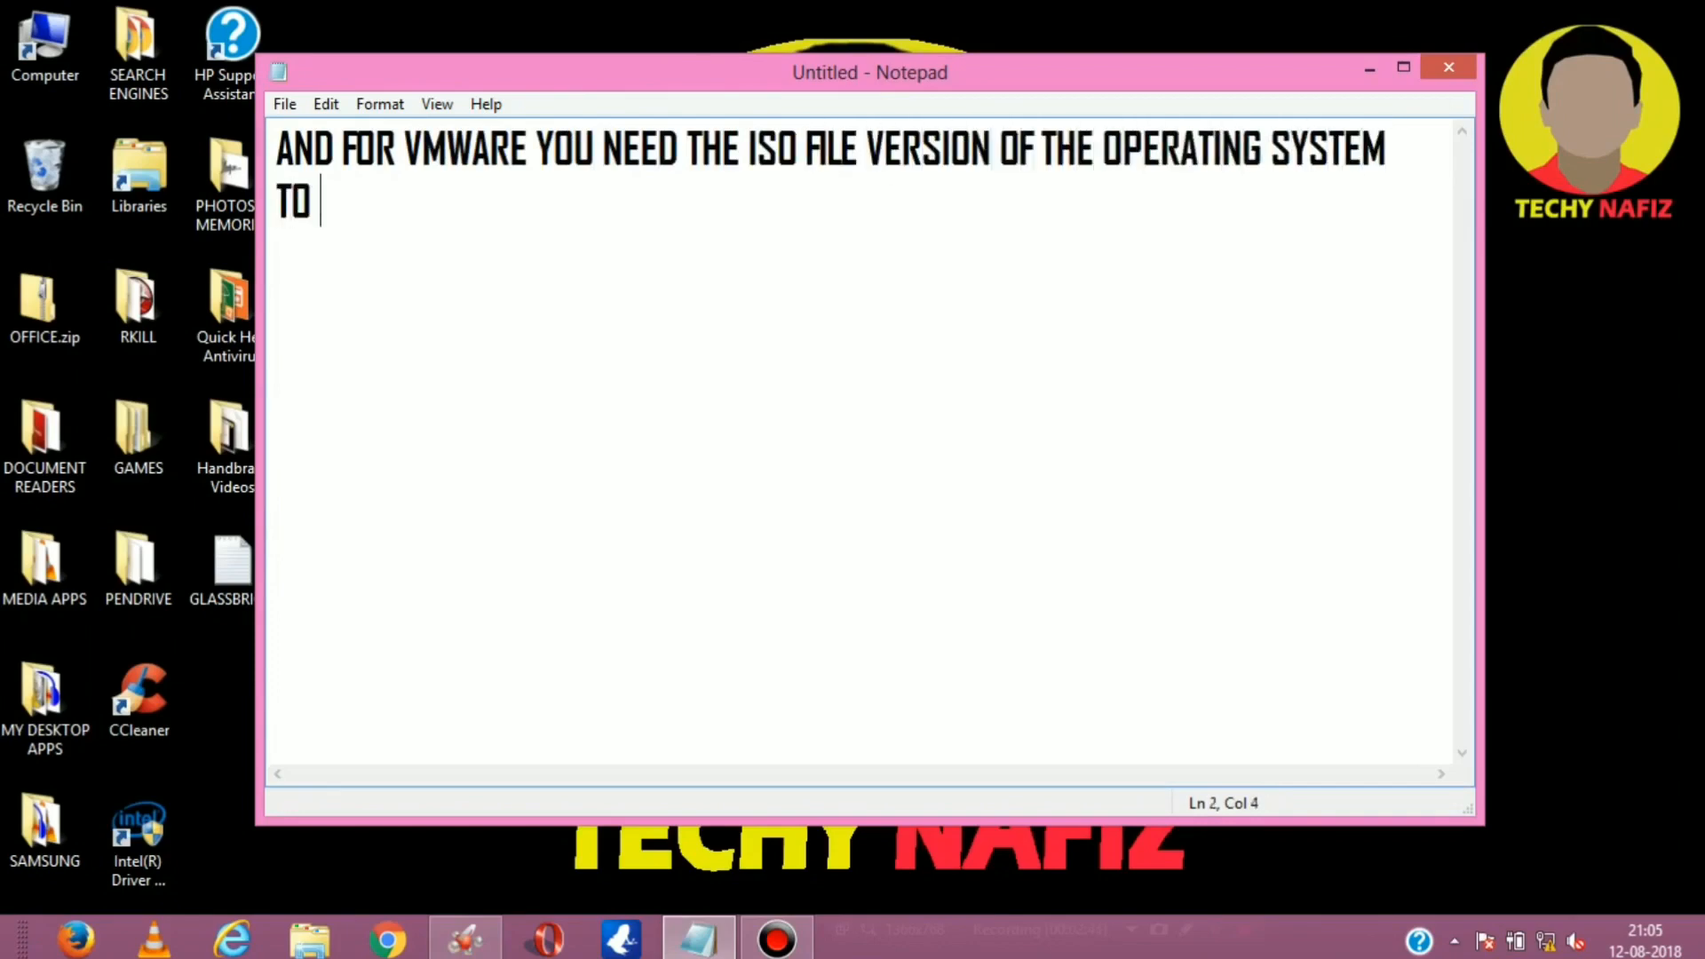
{"action": "type", "text": "BE"}
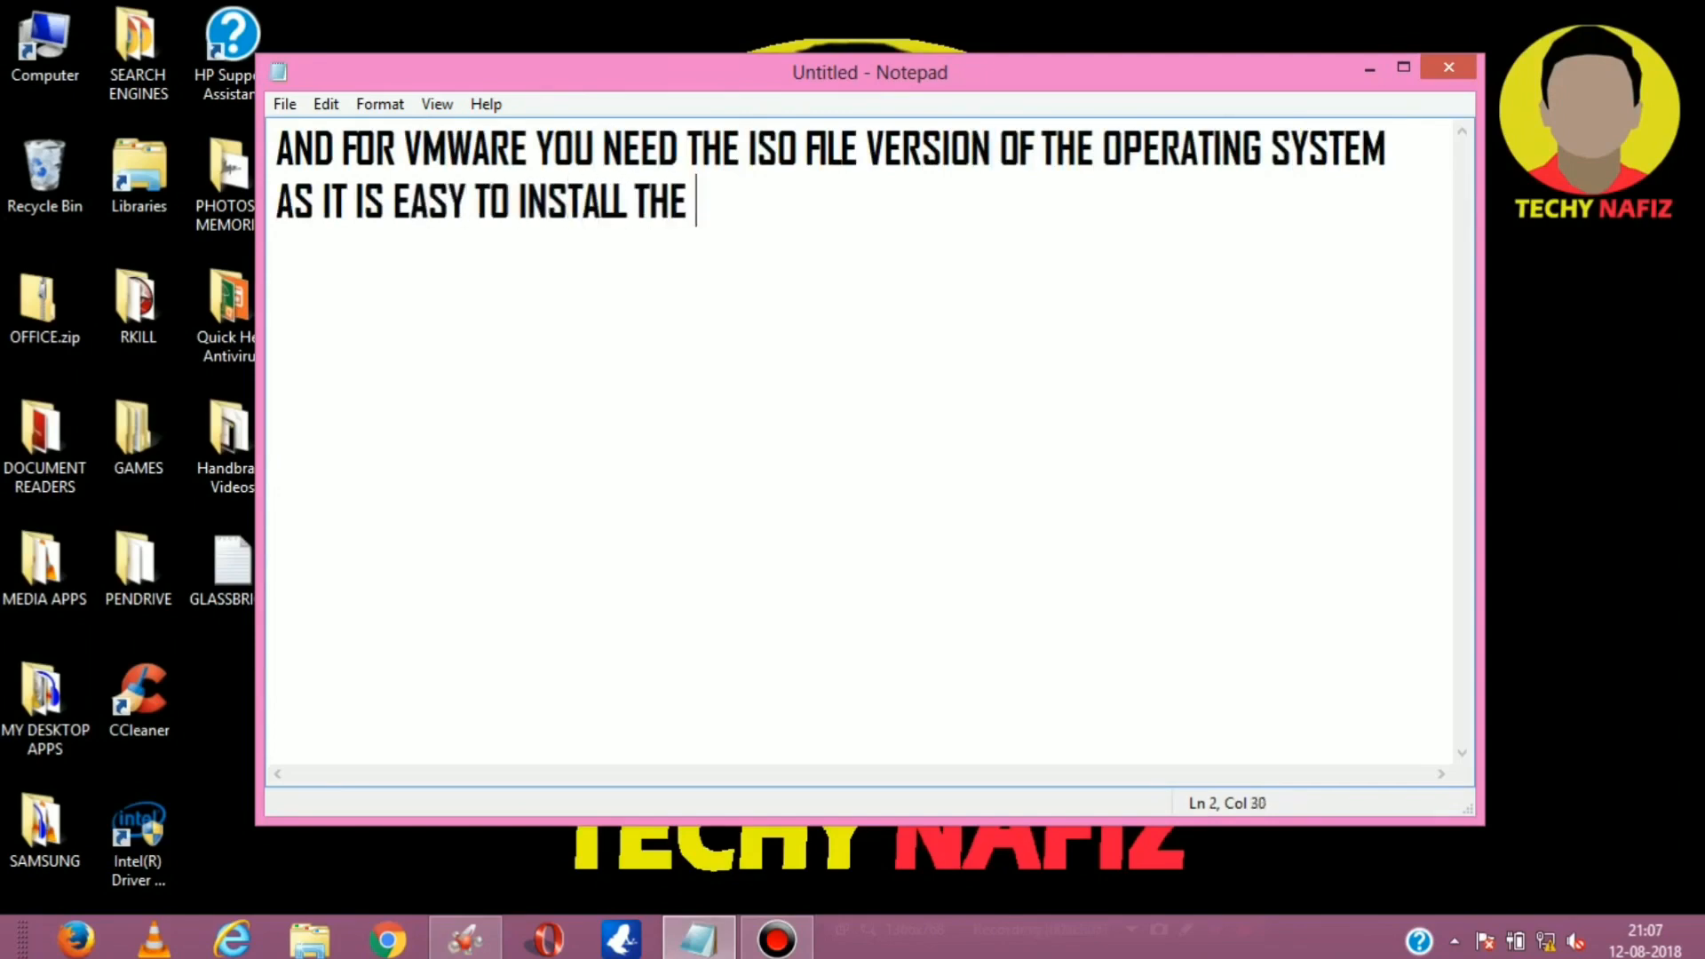
{"action": "key", "text": "BackSpace"}
{"action": "key", "text": "BackSpace"}
{"action": "key", "text": "BackSpace"}
{"action": "key", "text": "BackSpace"}
{"action": "key", "text": "BackSpace"}
{"action": "key", "text": "BackSpace"}
{"action": "key", "text": "BackSpace"}
{"action": "key", "text": "BackSpace"}
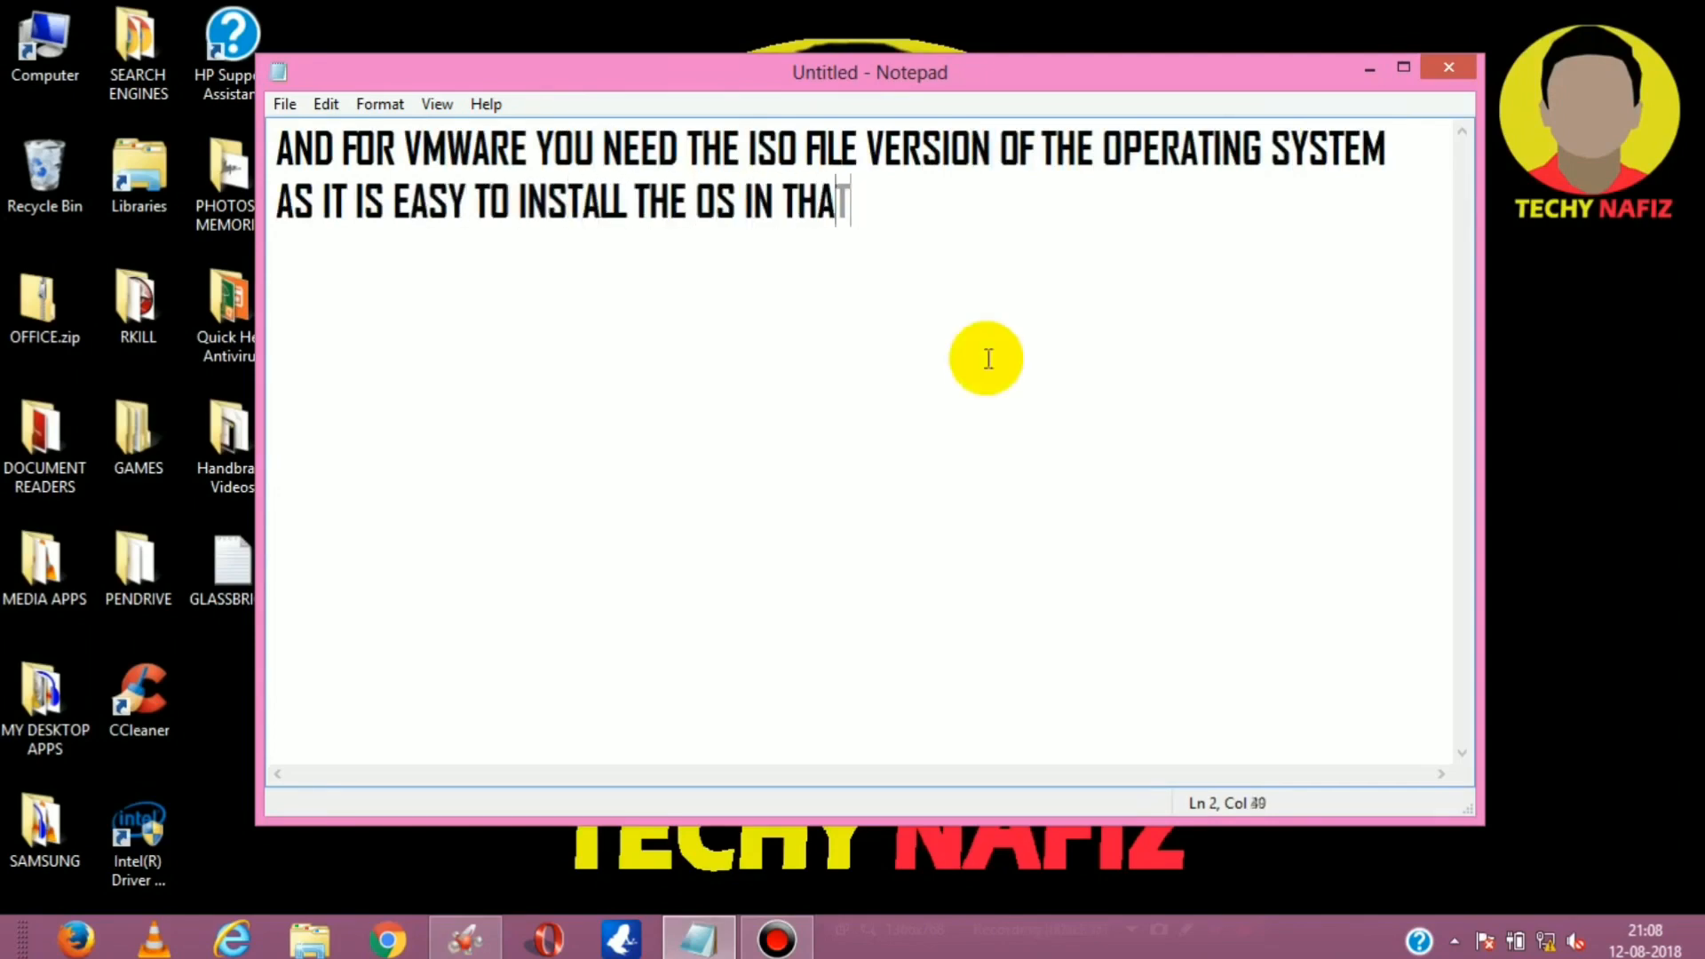
{"action": "type", "text": "FROM THAT ISO VERSION!"}
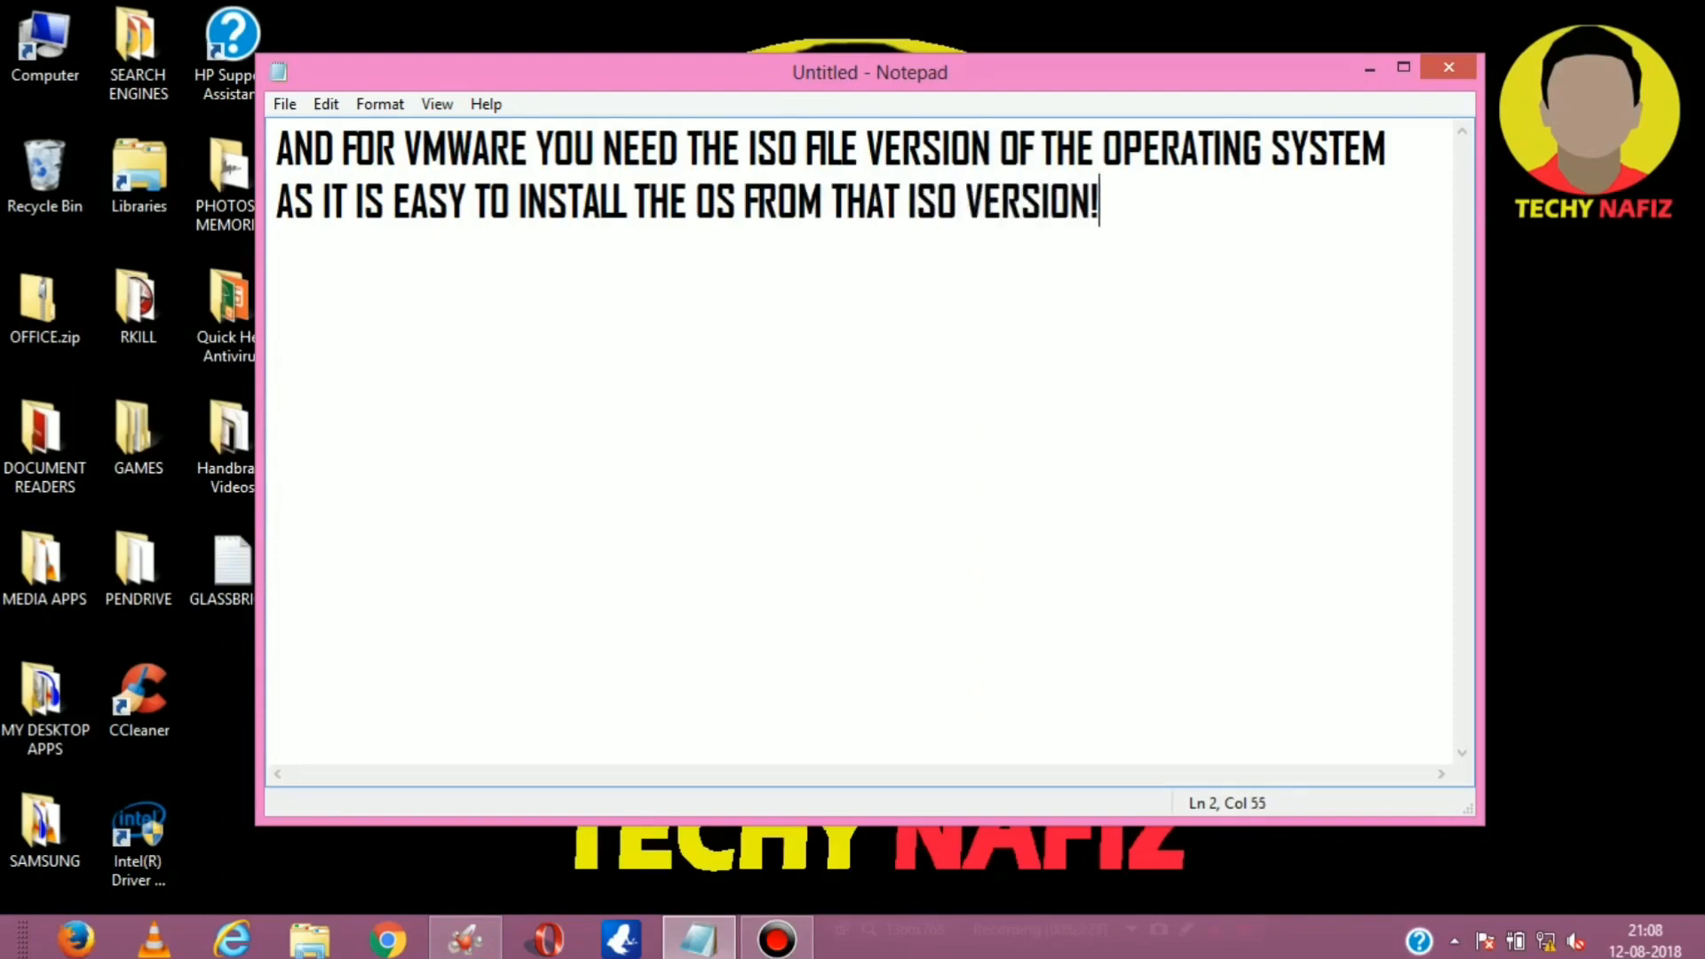
- Replace the note with "SO I HAVE IT... NOW I WILL MOVE ON TO THE NEXT!" and clear it
{"action": "key", "text": "ctrl+a"}
{"action": "type", "text": "SO I HAVE"}
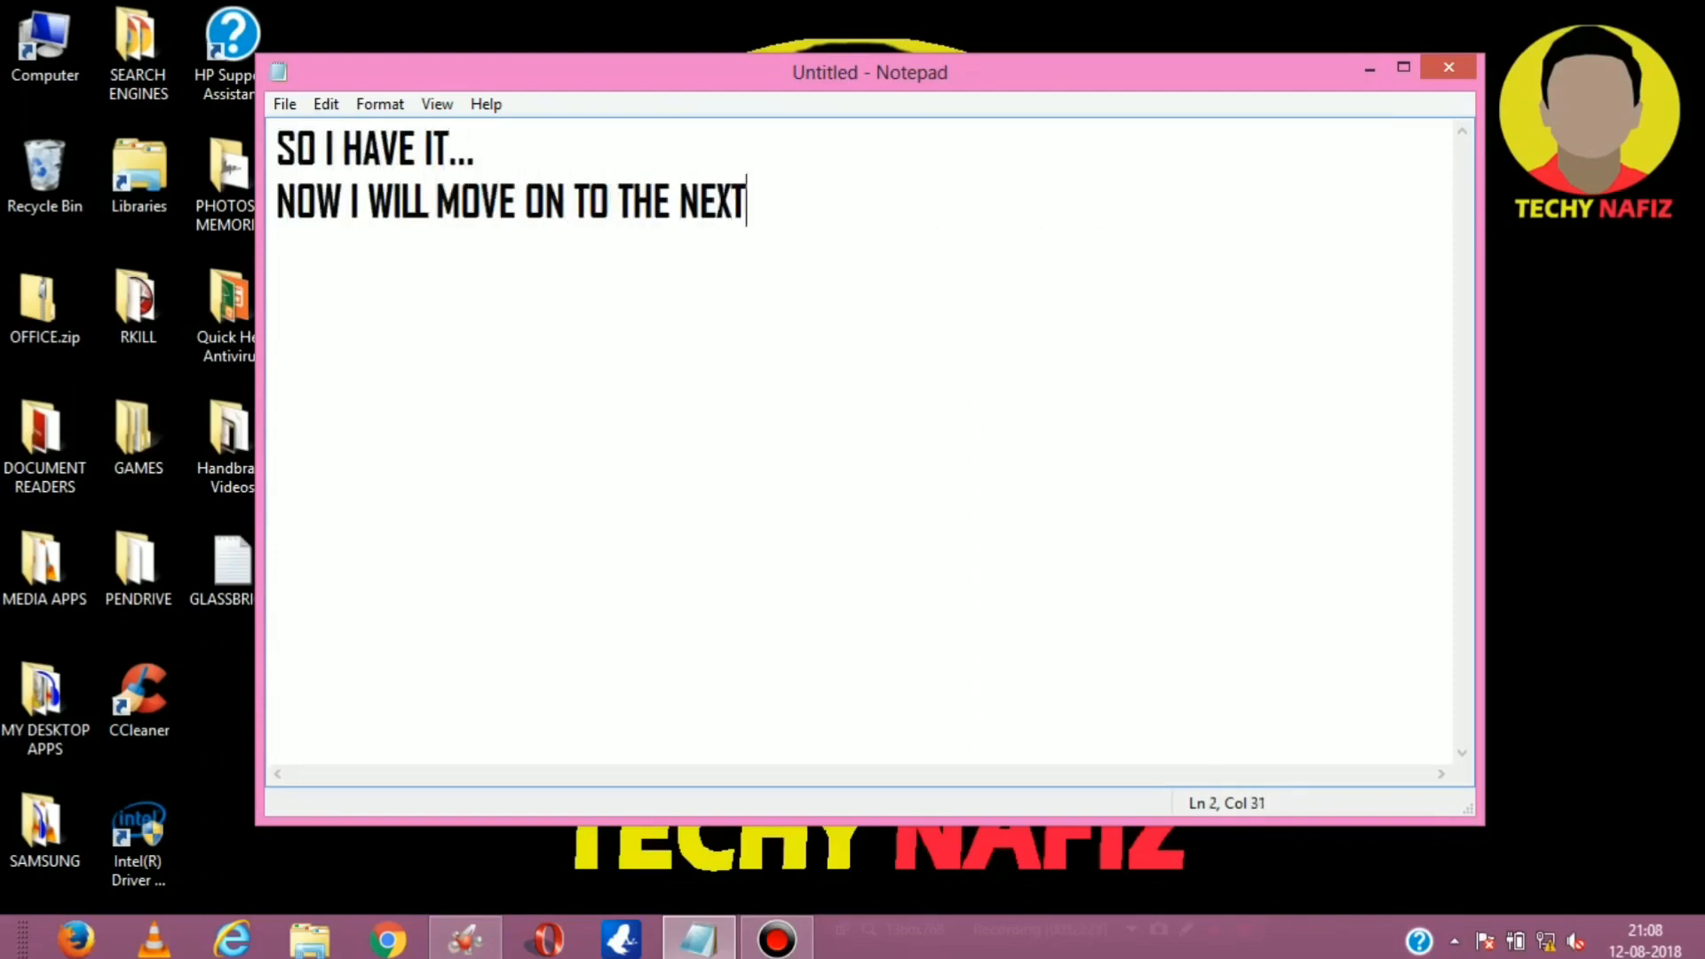
{"action": "type", "text": "!"}
{"action": "key", "text": "ctrl+a"}
{"action": "key", "text": "BackSpace"}
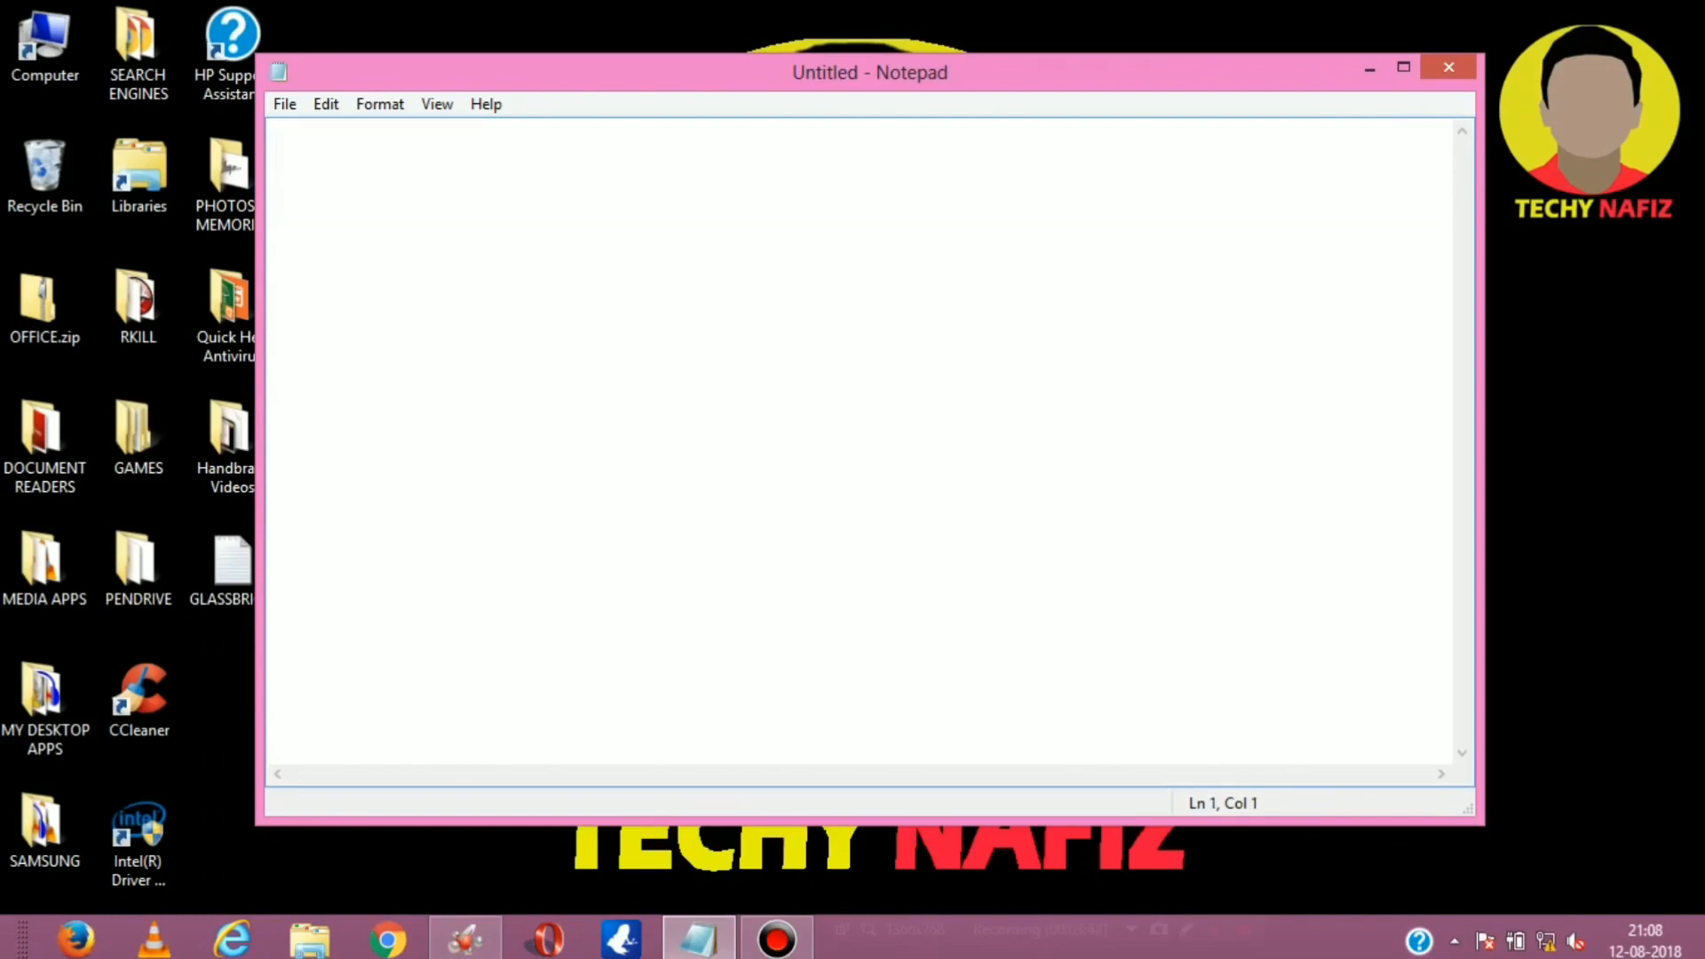
- Write "NOW YOU HAVE TO HAVE VMWARE WORKSTATION(ANY VERSION)" and "I HAVE VMWARE WORKSTATION 14 PRO" in the note and clear it
{"action": "type", "text": "NOW YOU HAVE TO HAVE VMWARE WORKSTATION(ANY VERSION"}
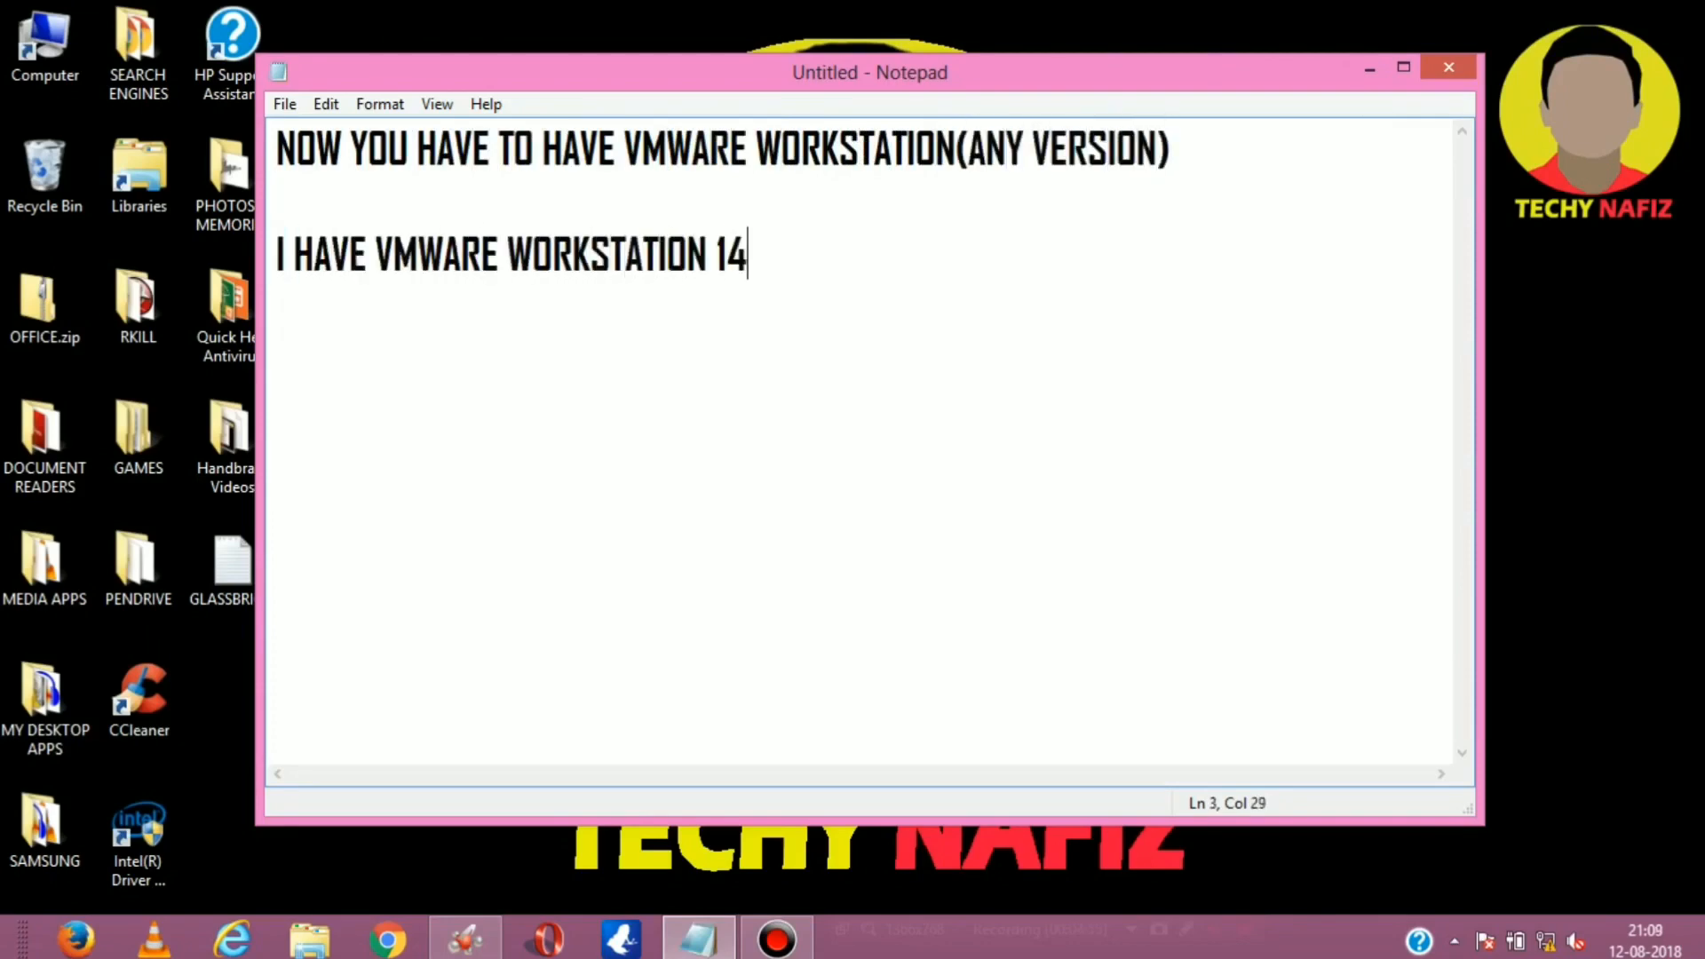
{"action": "type", "text": "PRO"}
{"action": "key", "text": "ctrl+a"}
{"action": "key", "text": "Delete"}
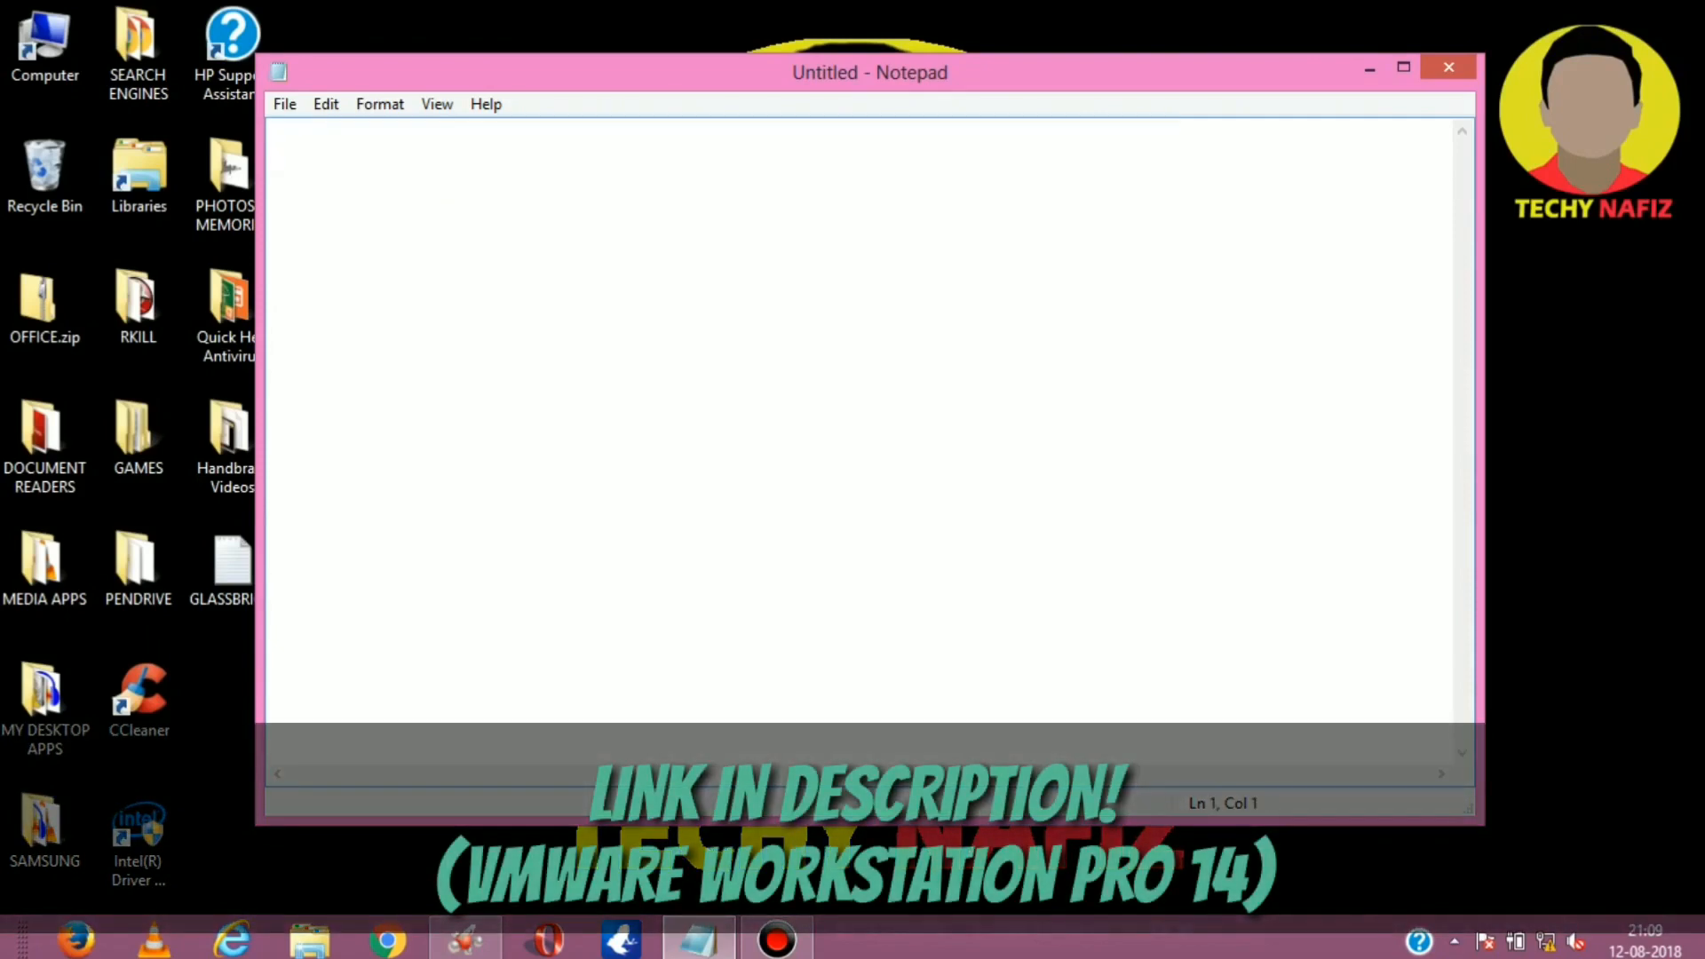
- Write "SO NOW LETS OPEN THE VMWARE APPLICATION AND MOVE ON TO THE INSTALLATION PROCESS!" in the note and clear it
{"action": "left_click", "coordinate": [1371, 69]}
{"action": "left_click", "coordinate": [699, 939]}
{"action": "type", "text": "SO NOW LETS OPEN THE VMWARE APPLICATION AND MOVE ON TO THE"}
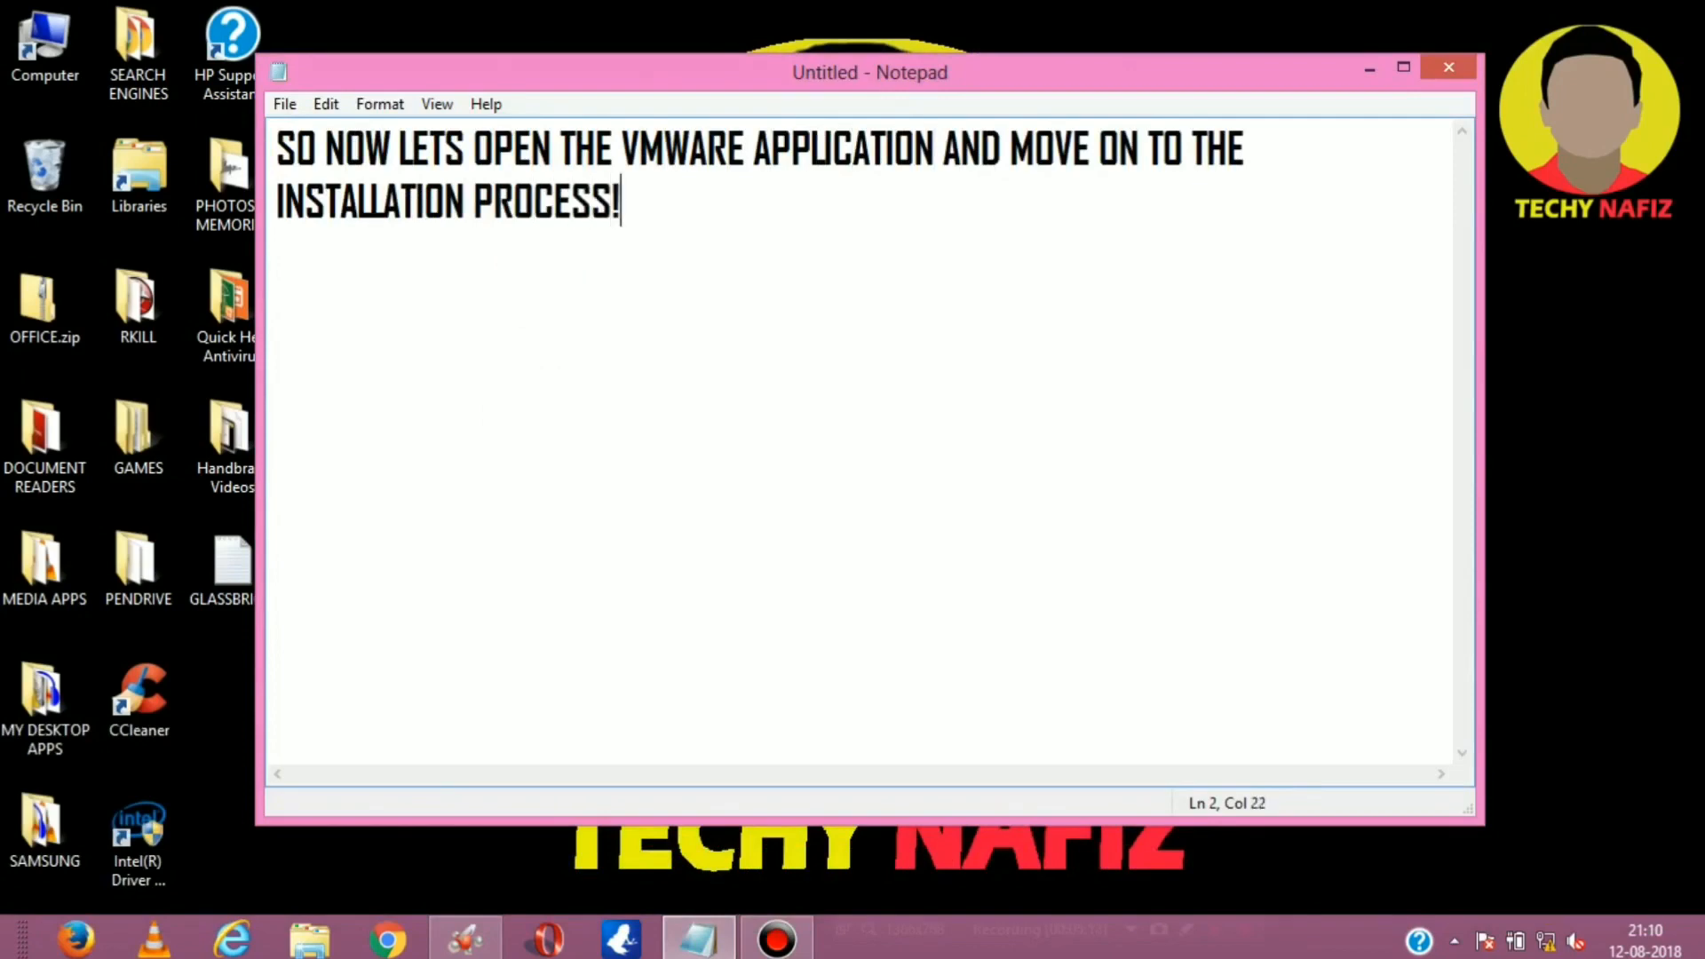
{"action": "key", "text": "ctrl+a"}
{"action": "key", "text": "BackSpace"}
- Write "NOW YOU JUST HAVE TO WATCH THE VIDEO AND READ THE INSTRUCTIONS CAREFULLY AS I AM ABOUT TO CLOSE THIS NOTEPAD WINDOW!", widening the window
{"action": "type", "text": "NO"}
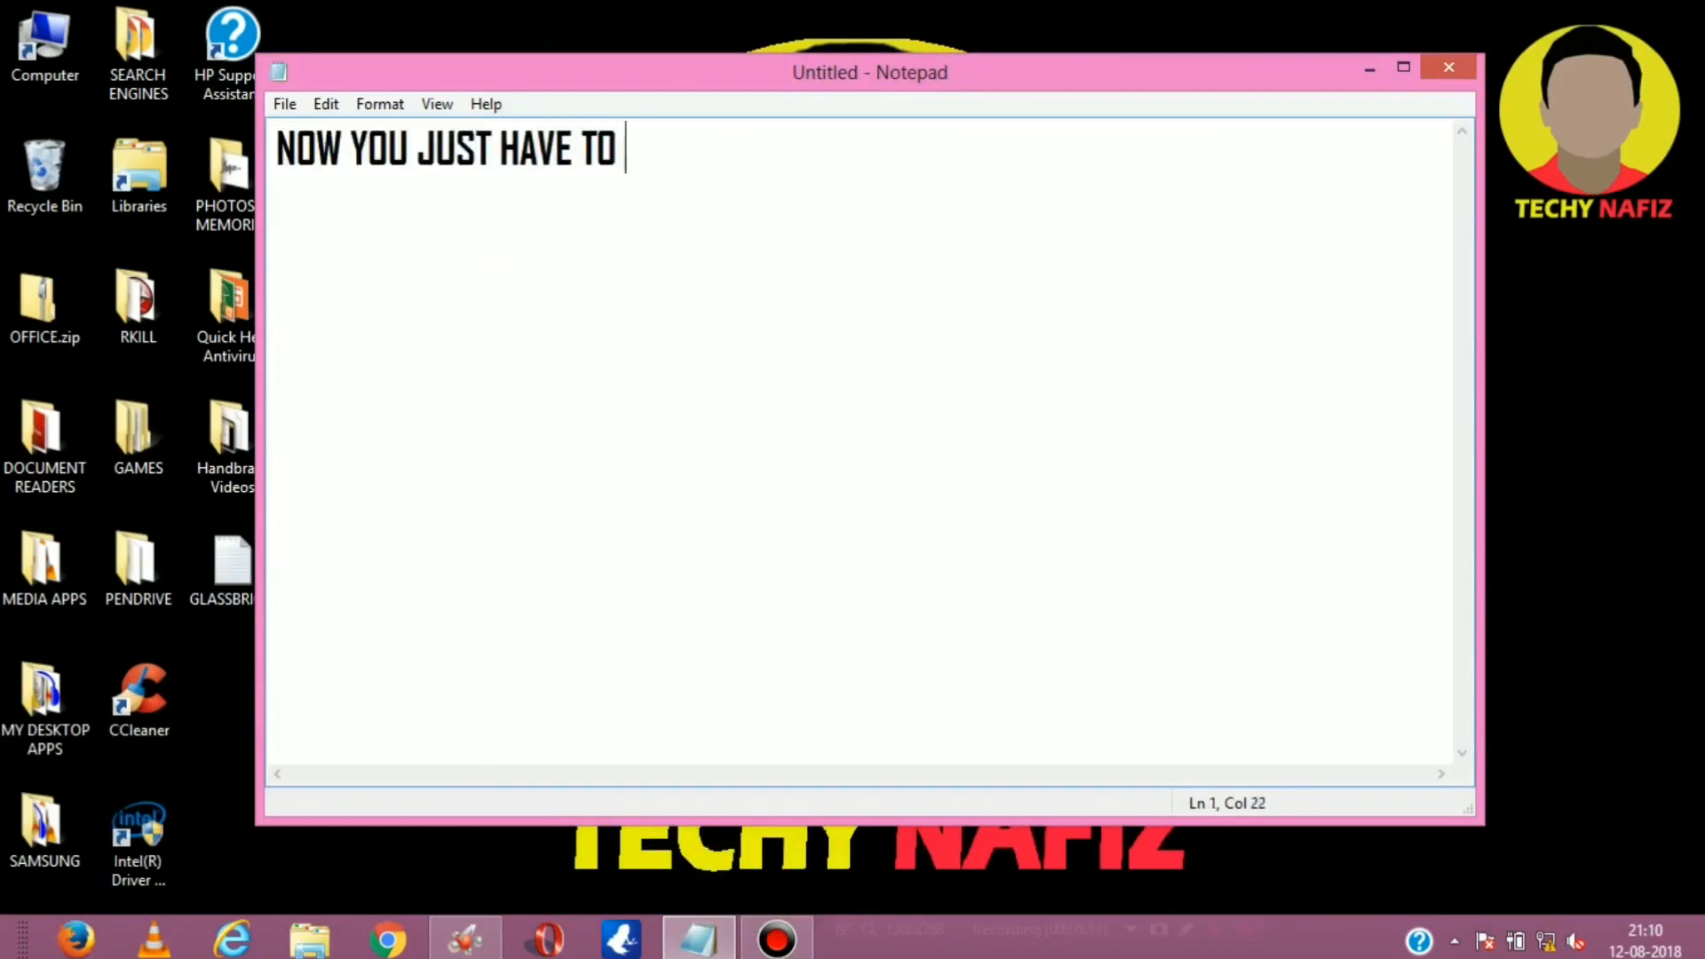
{"action": "type", "text": "VIDEO AND READ THE INSTRUCTIONS CARE"}
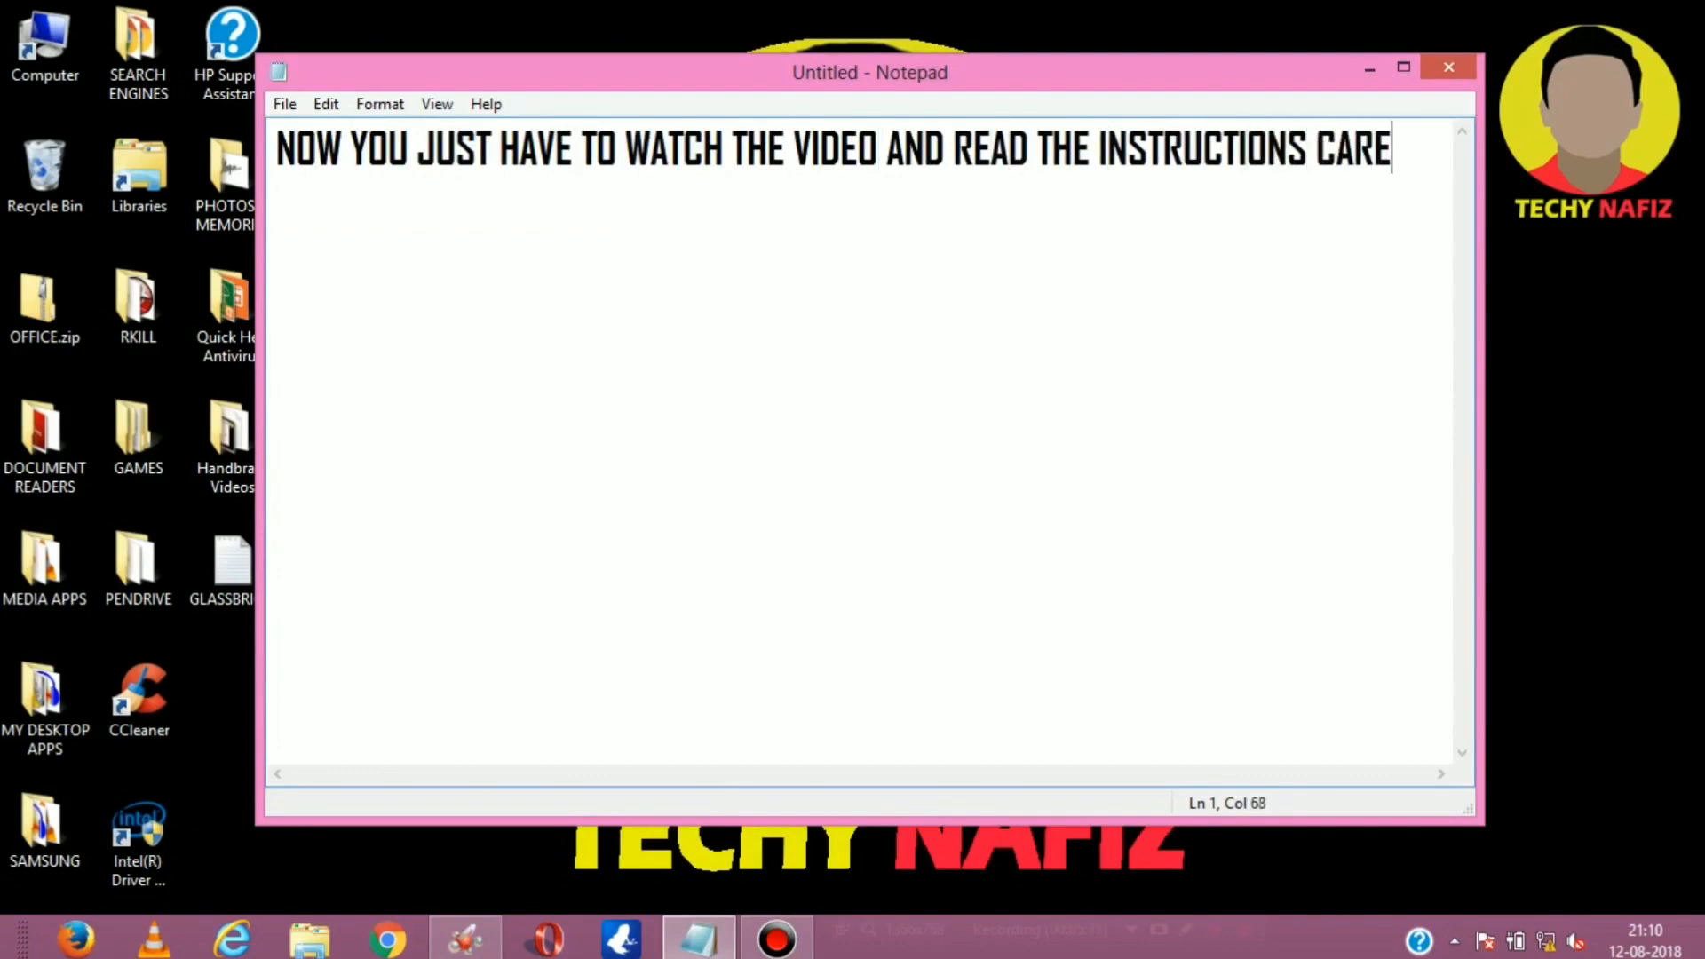
{"action": "type", "text": "FULLY"}
{"action": "key", "text": "Return"}
{"action": "left_click_drag", "start_coordinate": [1490, 266], "coordinate": [1515, 266]}
{"action": "type", "text": "AS"}
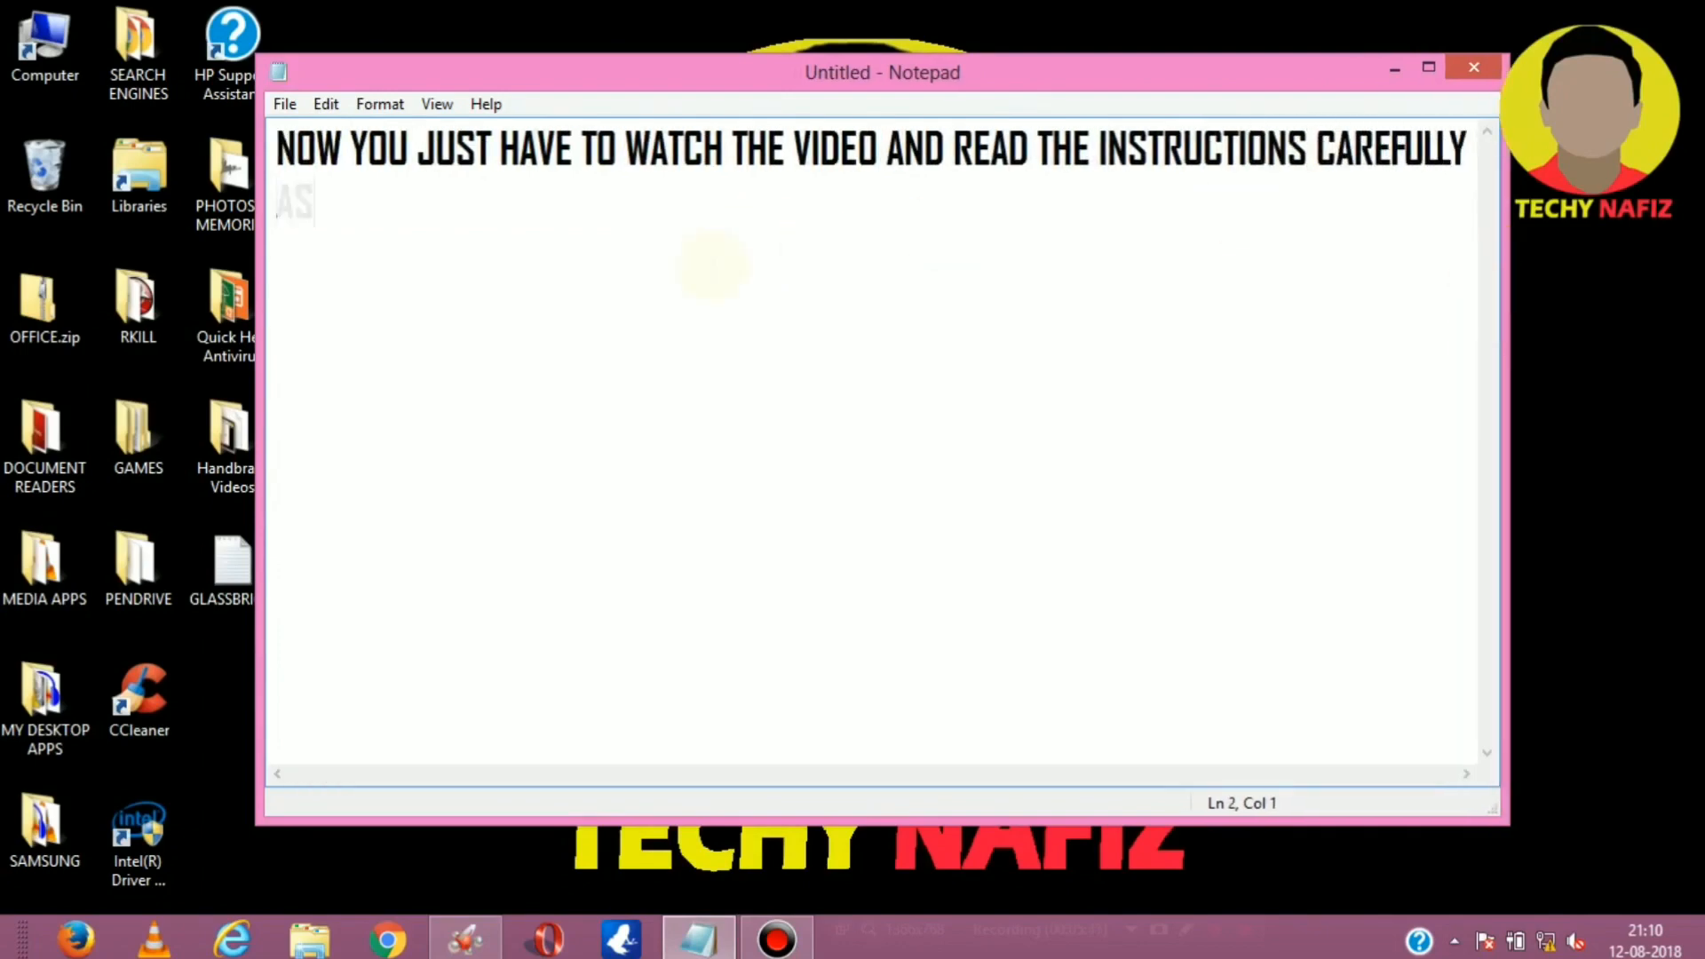
{"action": "type", "text": " I AM ABOUT TO CLOSE THIS NOTEP"}
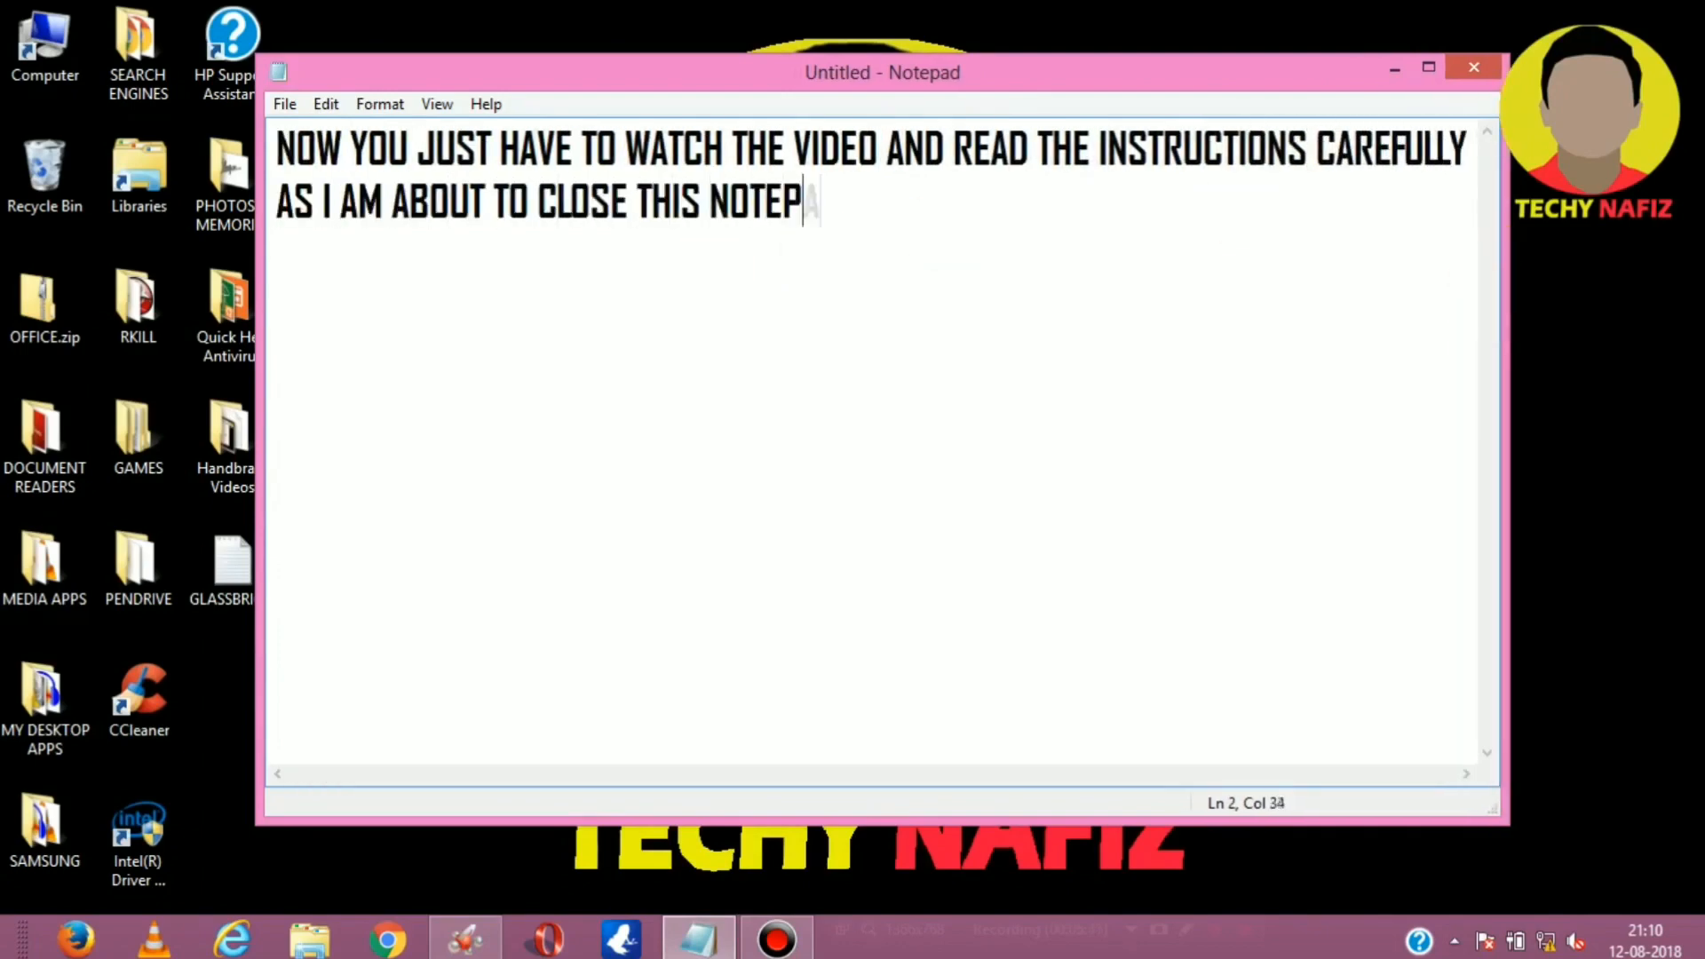
{"action": "type", "text": "AD WINDOW!"}
- Close the Notepad window without saving the note
{"action": "key", "text": "ctrl+a"}
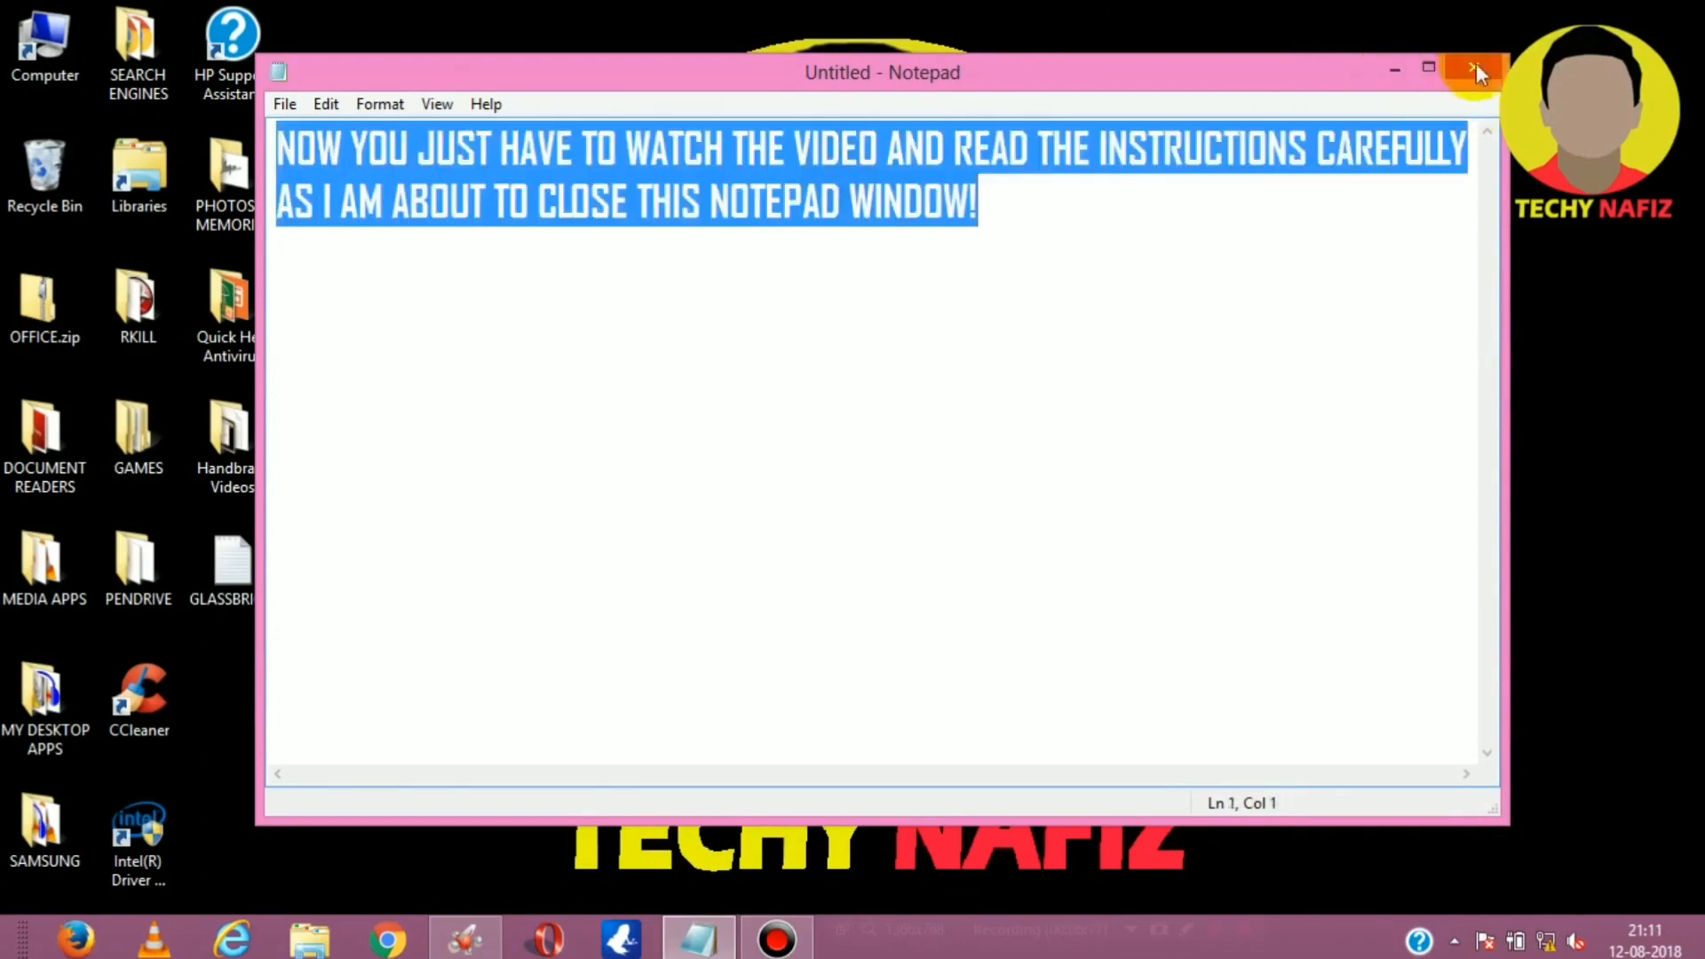
{"action": "left_click", "coordinate": [1474, 67]}
{"action": "left_click", "coordinate": [902, 468]}
- Launch VMware Workstation and start a new virtual machine with the Typical (recommended) configuration
{"action": "left_click_drag", "start_coordinate": [853, 229], "coordinate": [1034, 495]}
{"action": "key", "text": "Return"}
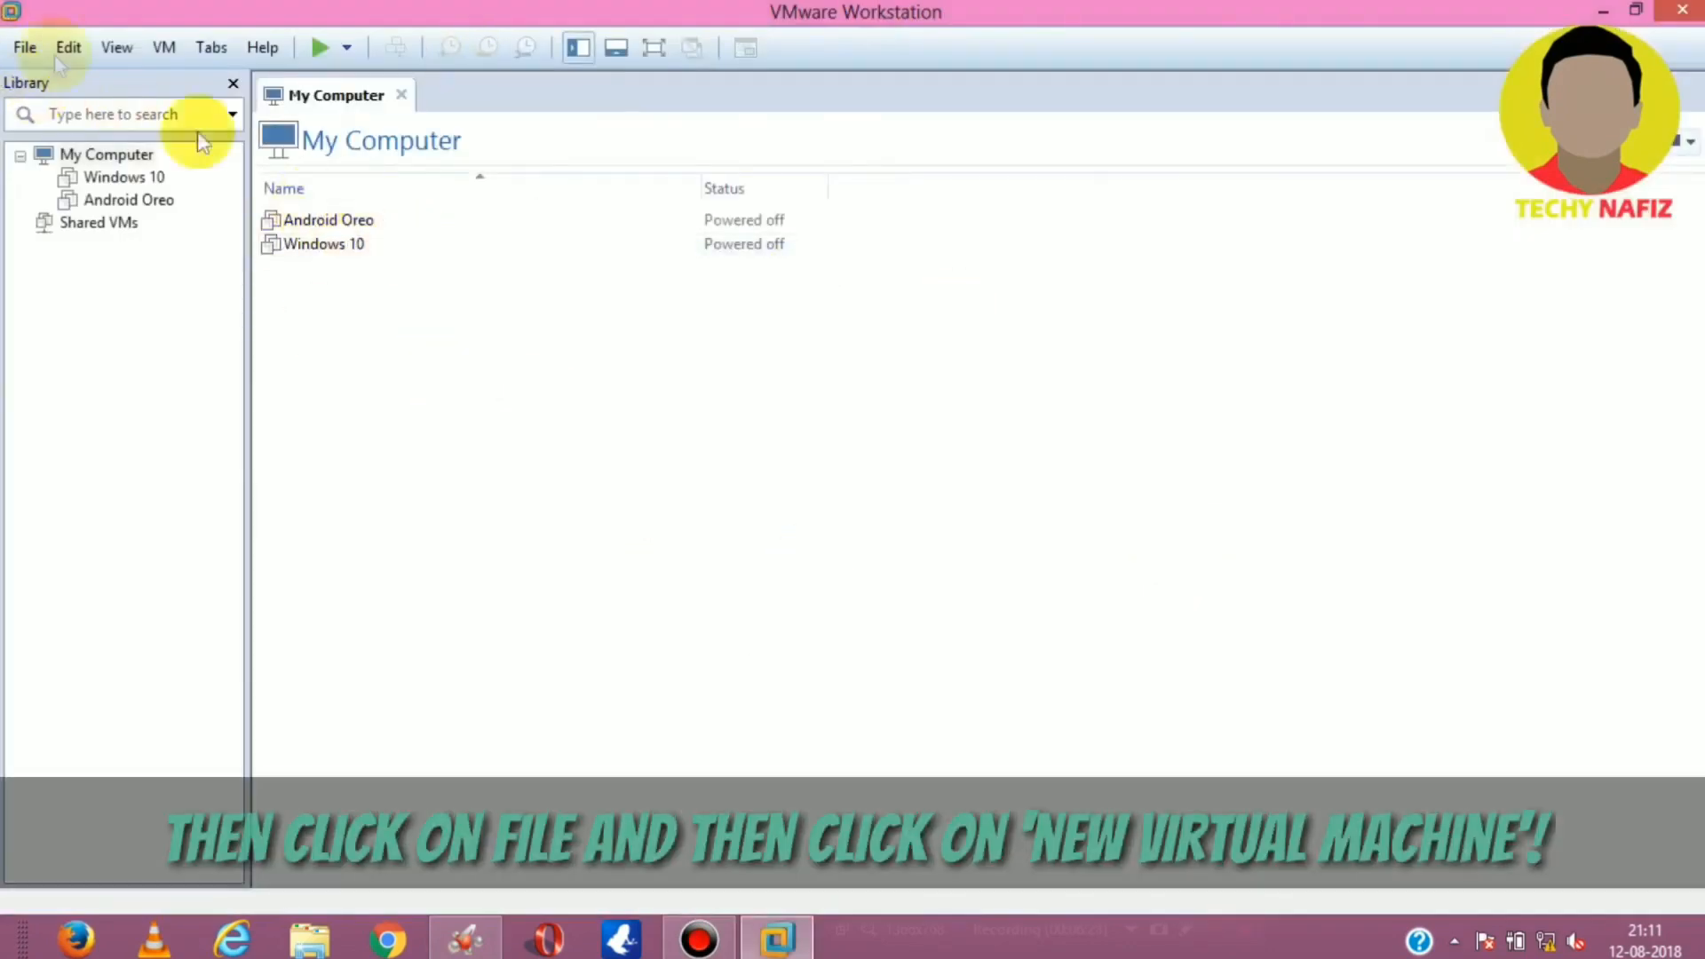
{"action": "left_click", "coordinate": [25, 47]}
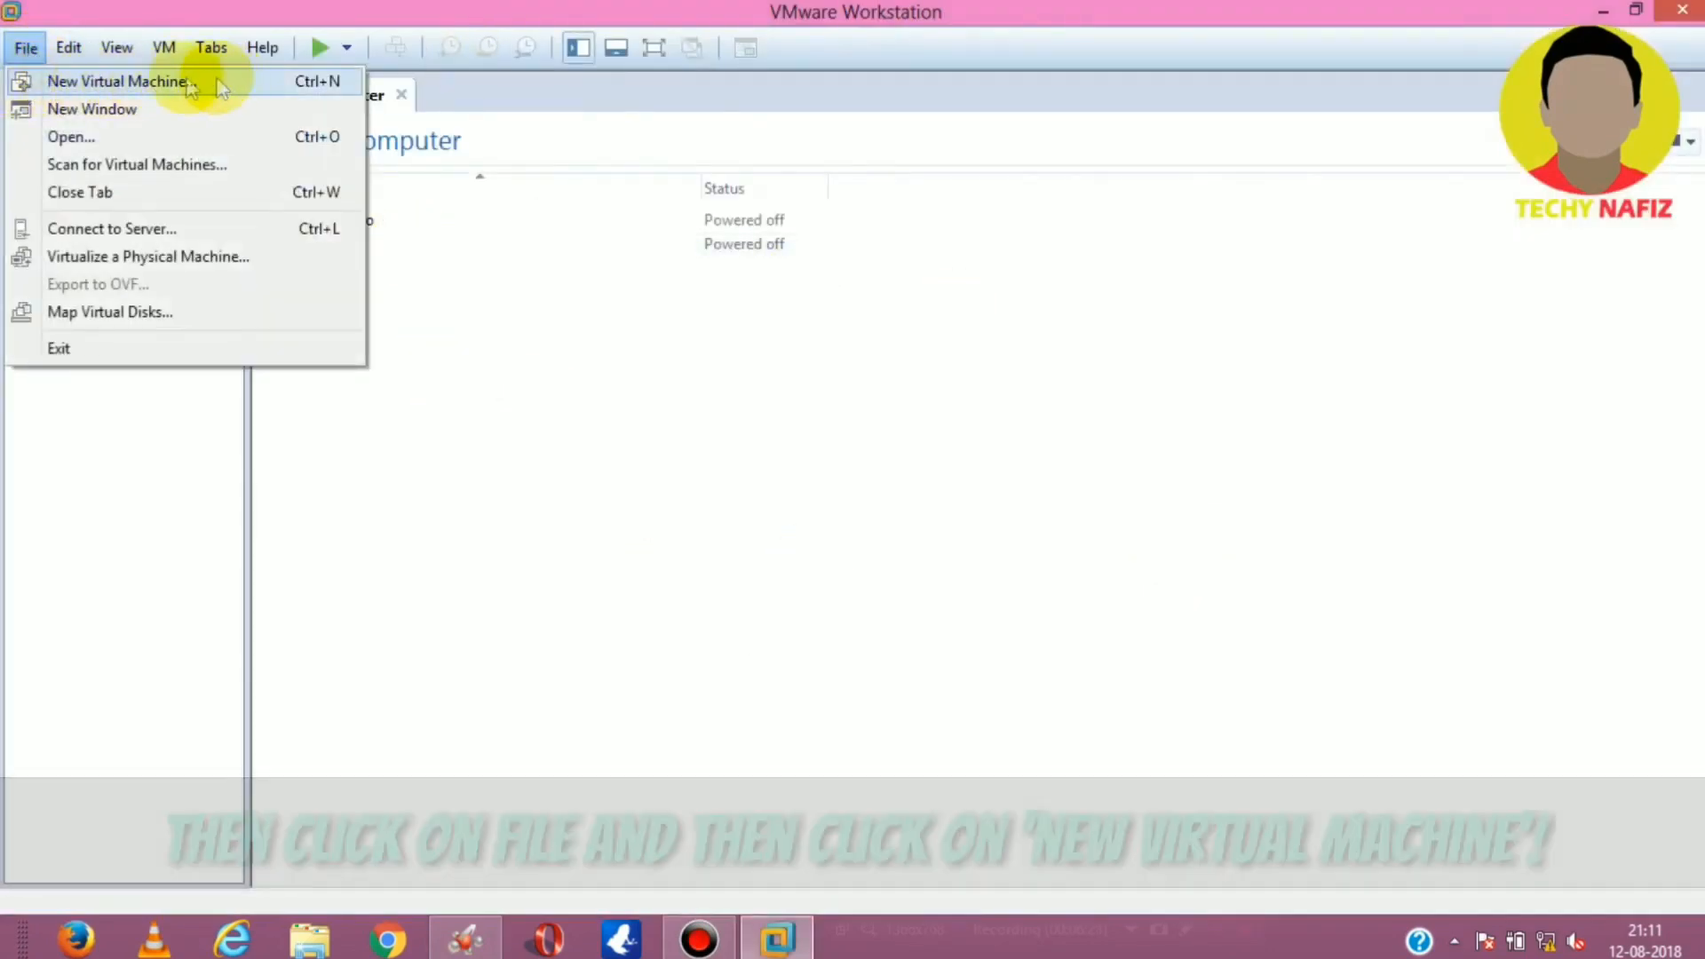
{"action": "left_click", "coordinate": [176, 80]}
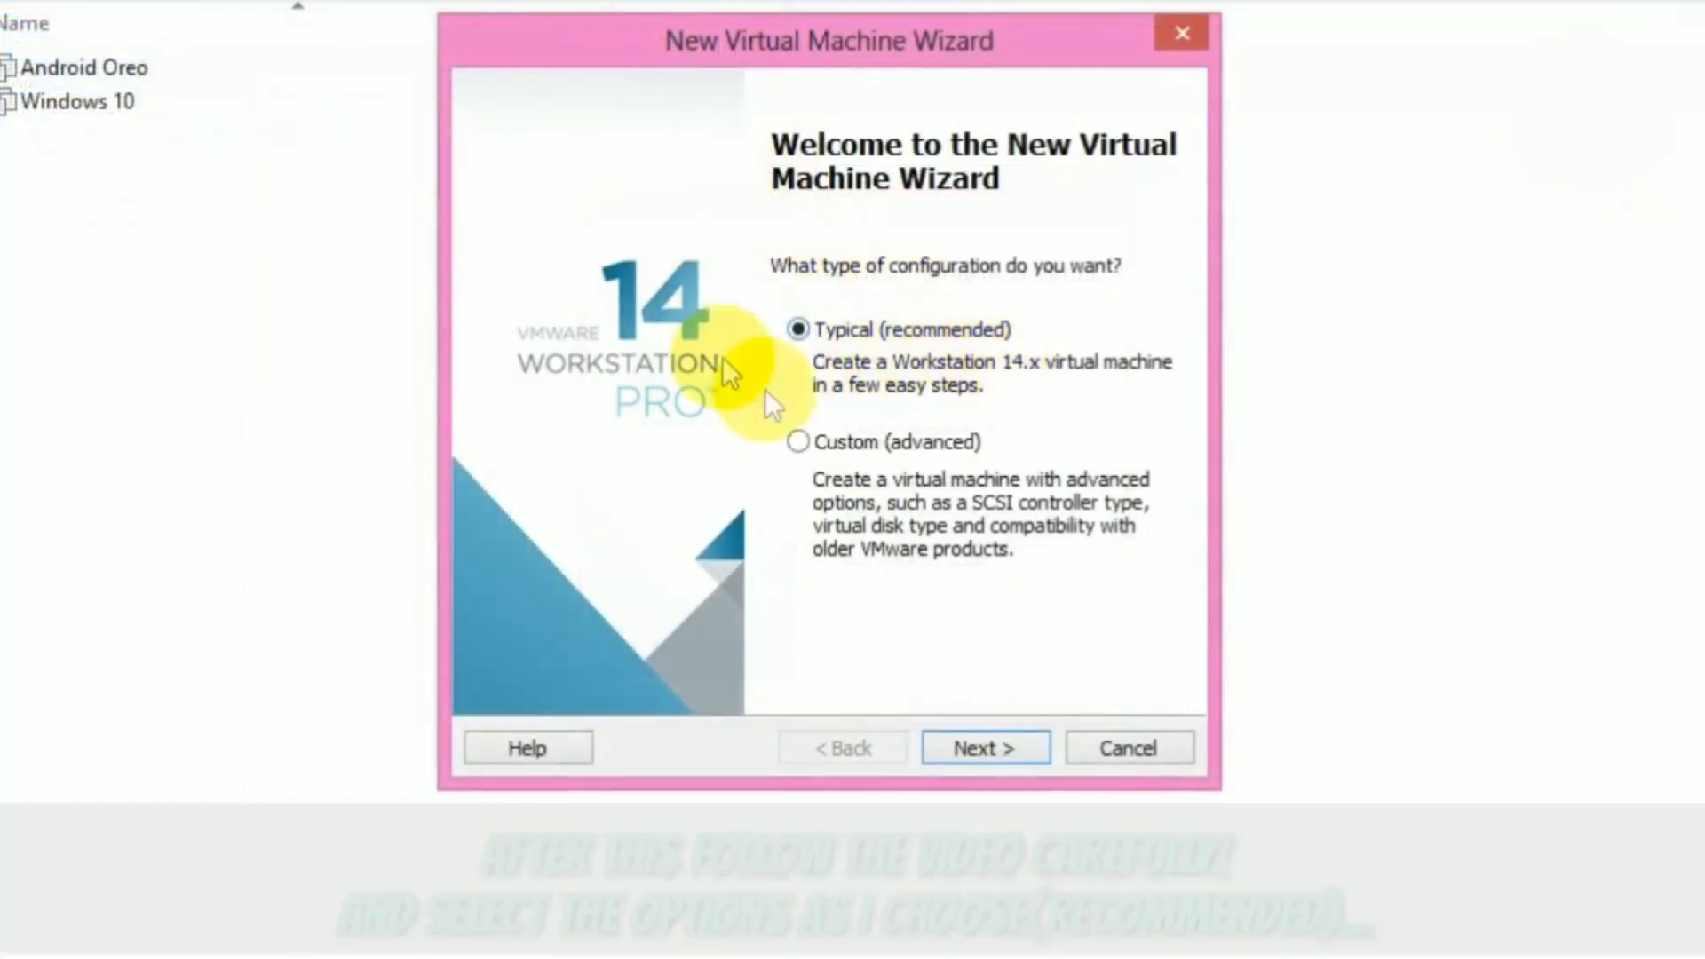
{"action": "left_click", "coordinate": [1012, 741]}
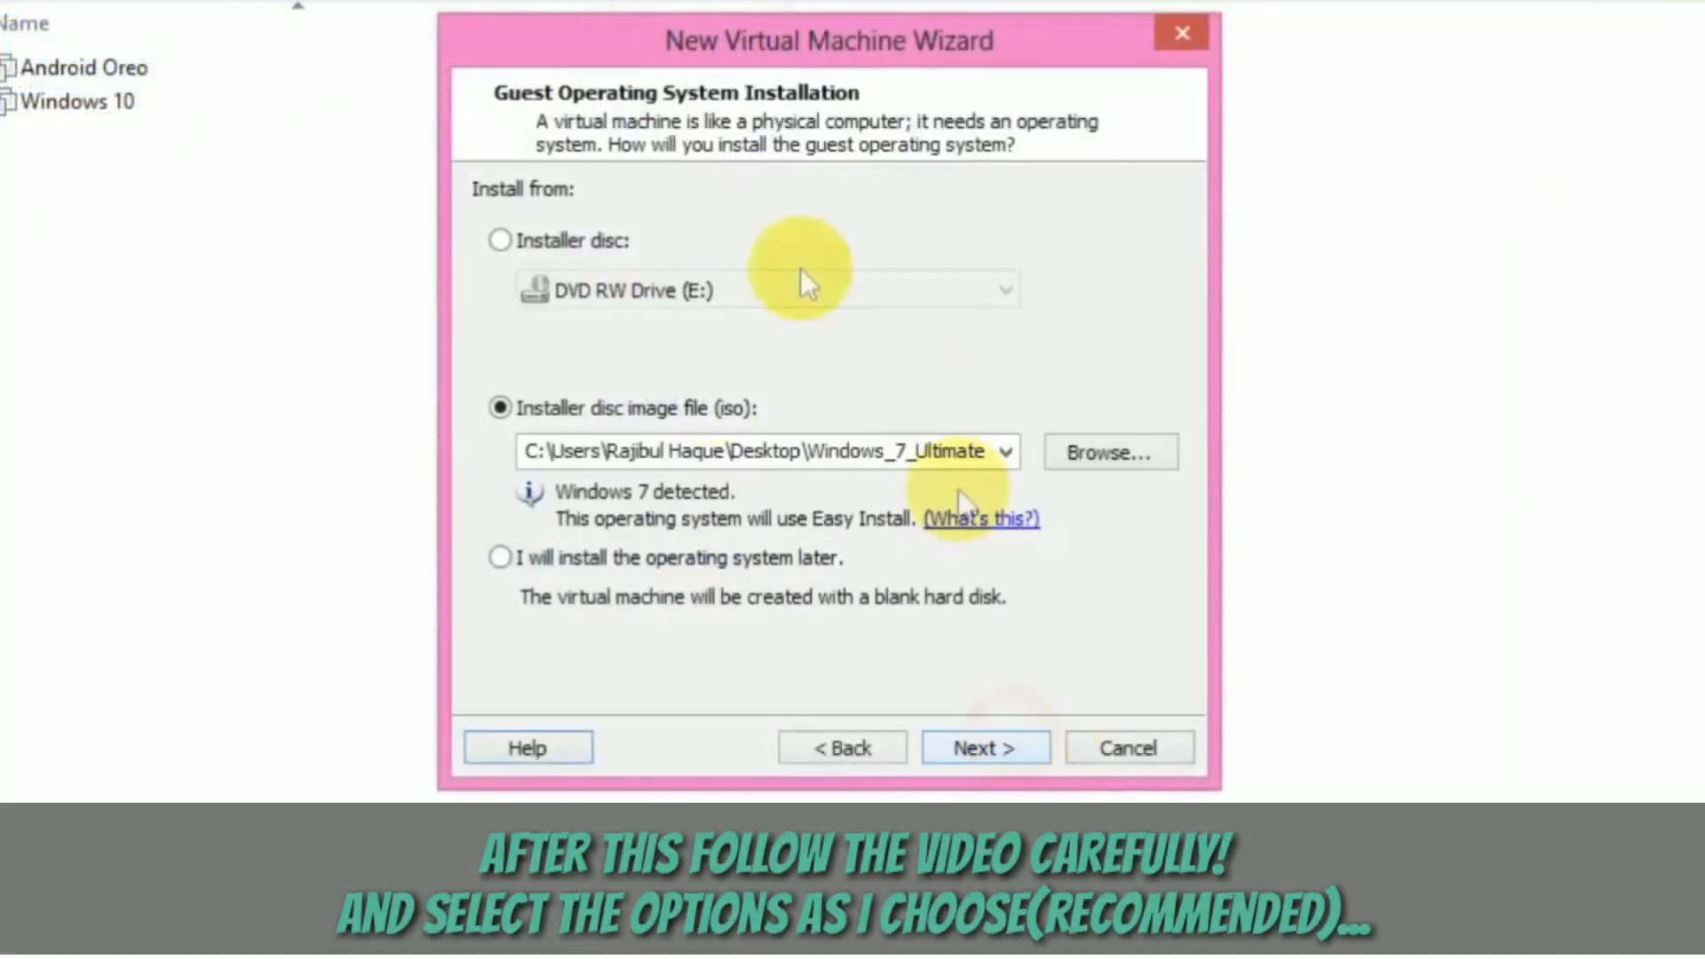
- Choose Windows_7_Ultimate_32.iso from the Desktop as the installer disc image and continue to the Easy Install information
{"action": "left_click", "coordinate": [1006, 451]}
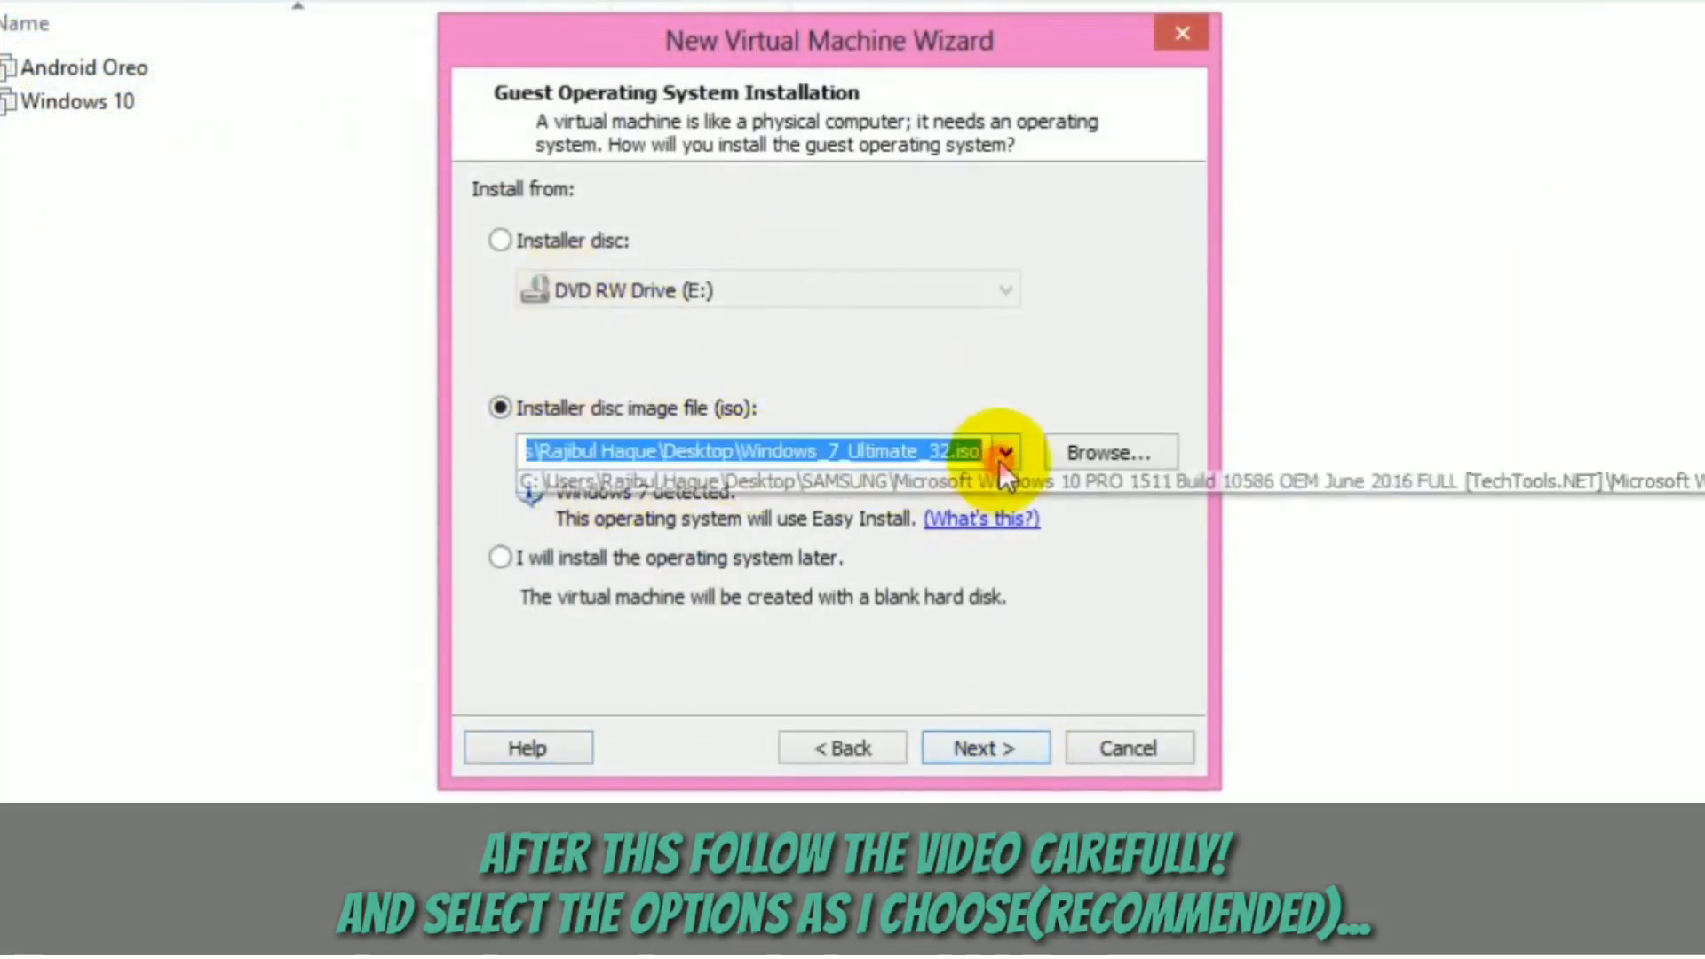
{"action": "left_click", "coordinate": [1006, 451]}
{"action": "left_click", "coordinate": [1079, 460]}
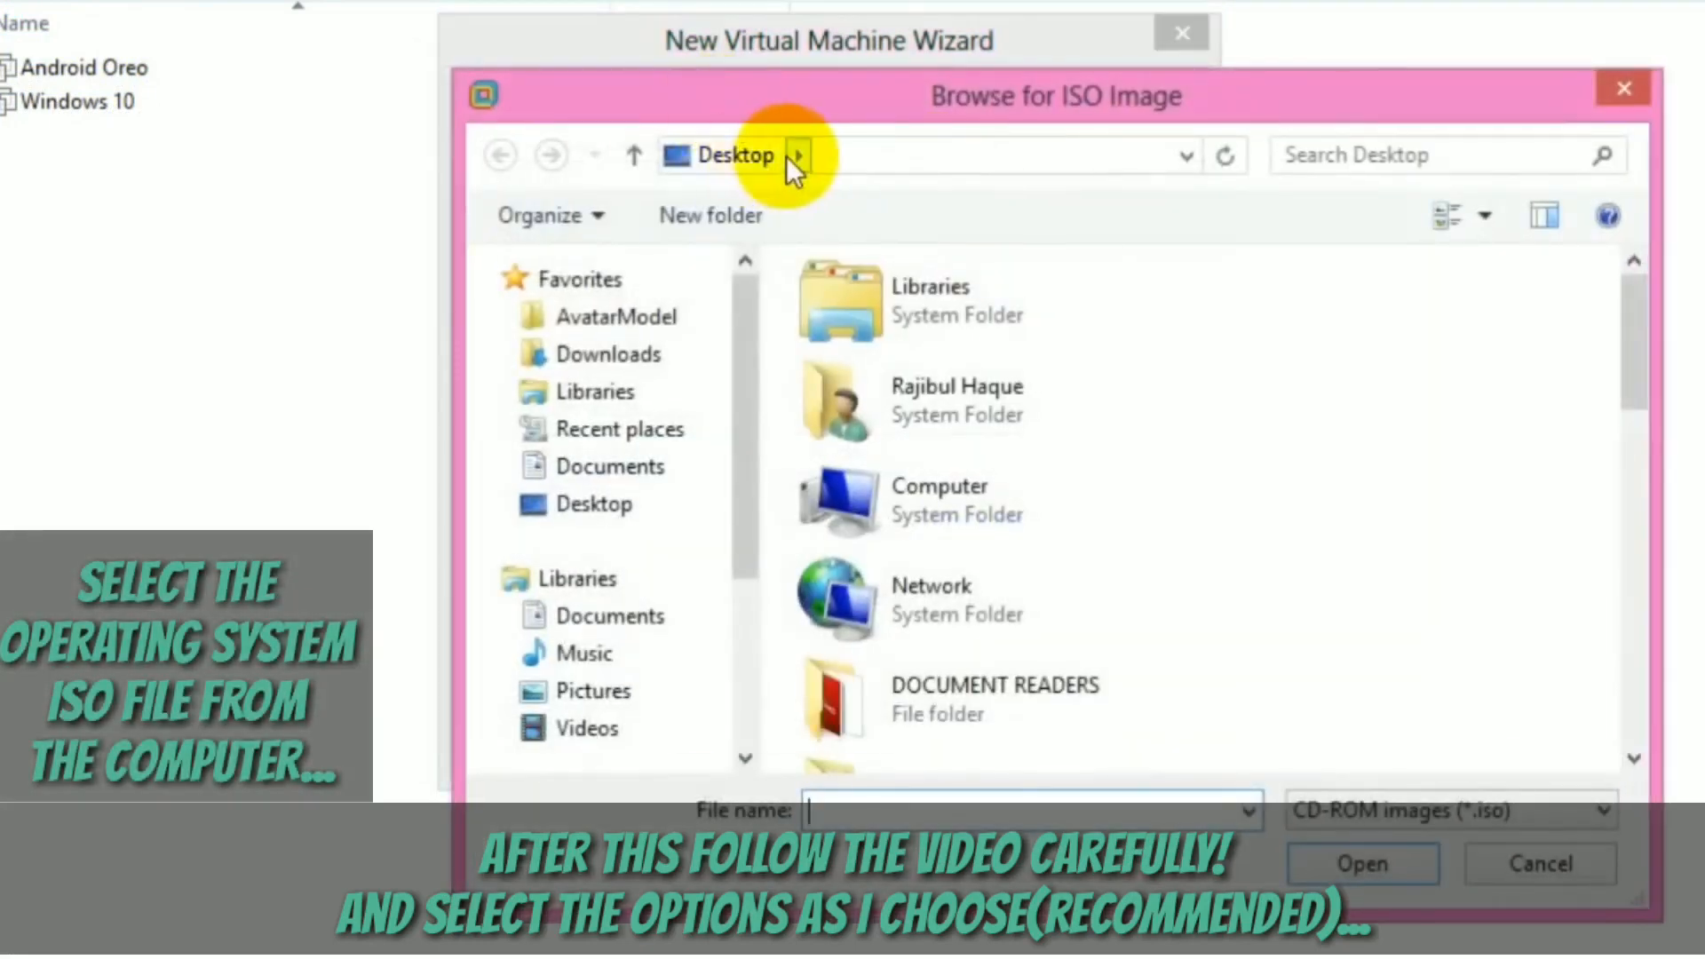
{"action": "left_click", "coordinate": [795, 157]}
{"action": "left_click", "coordinate": [744, 158]}
{"action": "left_click", "coordinate": [748, 160]}
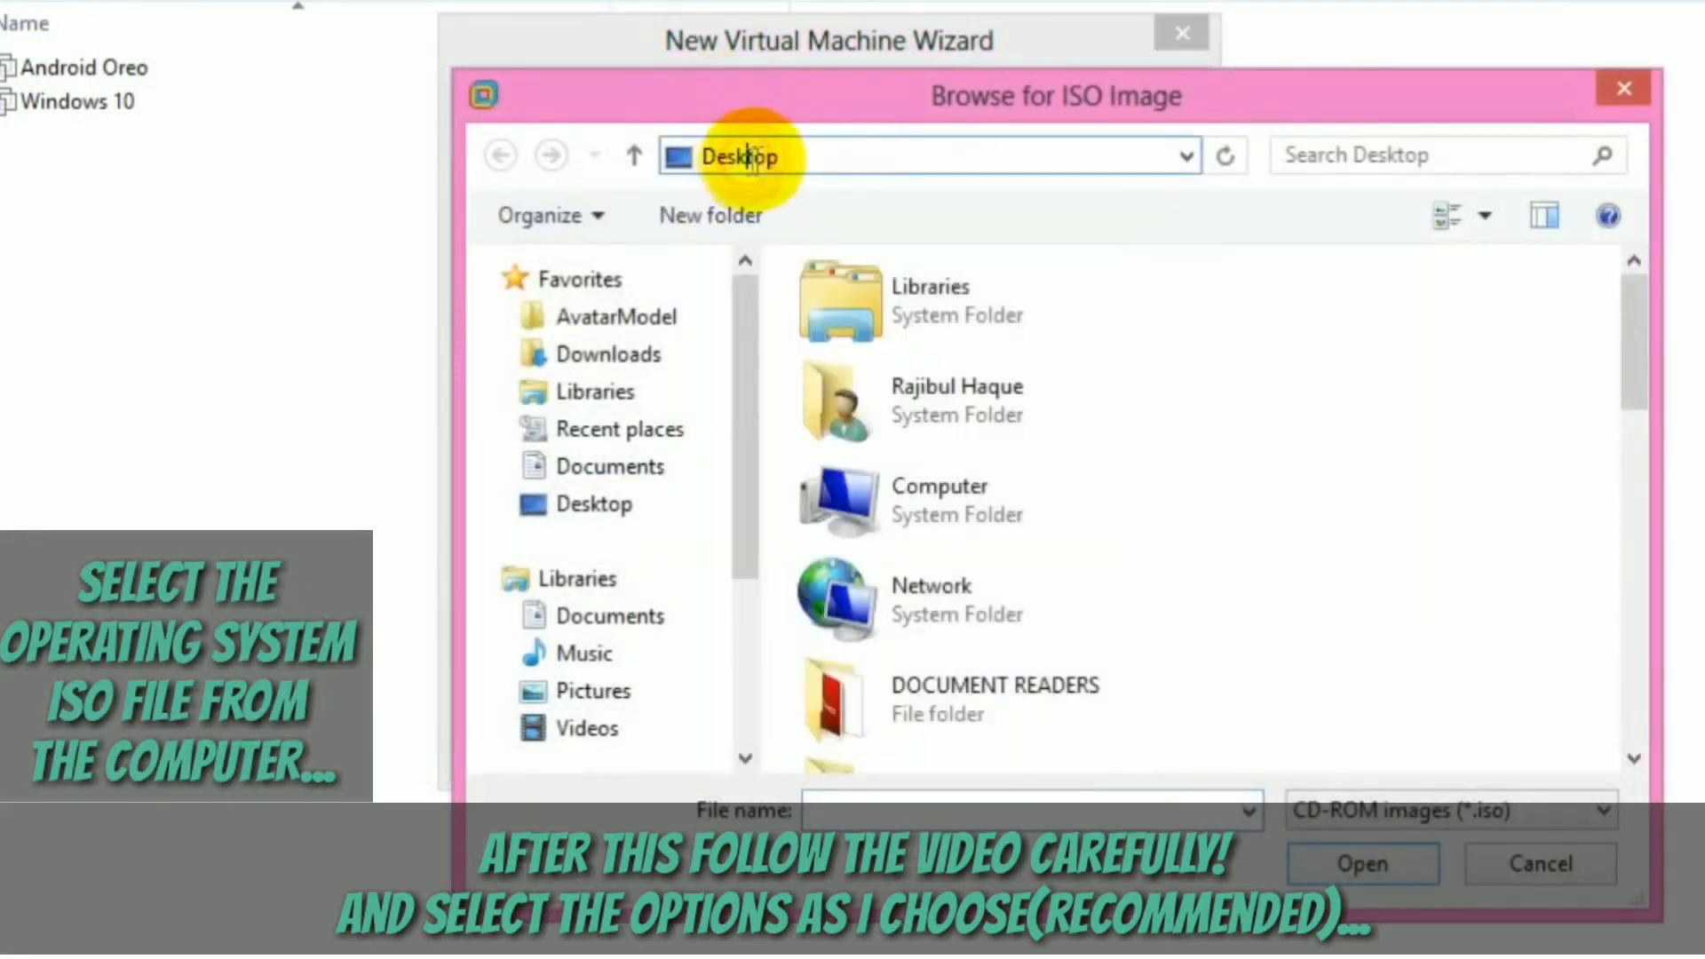
{"action": "left_click_drag", "start_coordinate": [807, 98], "coordinate": [560, 0]}
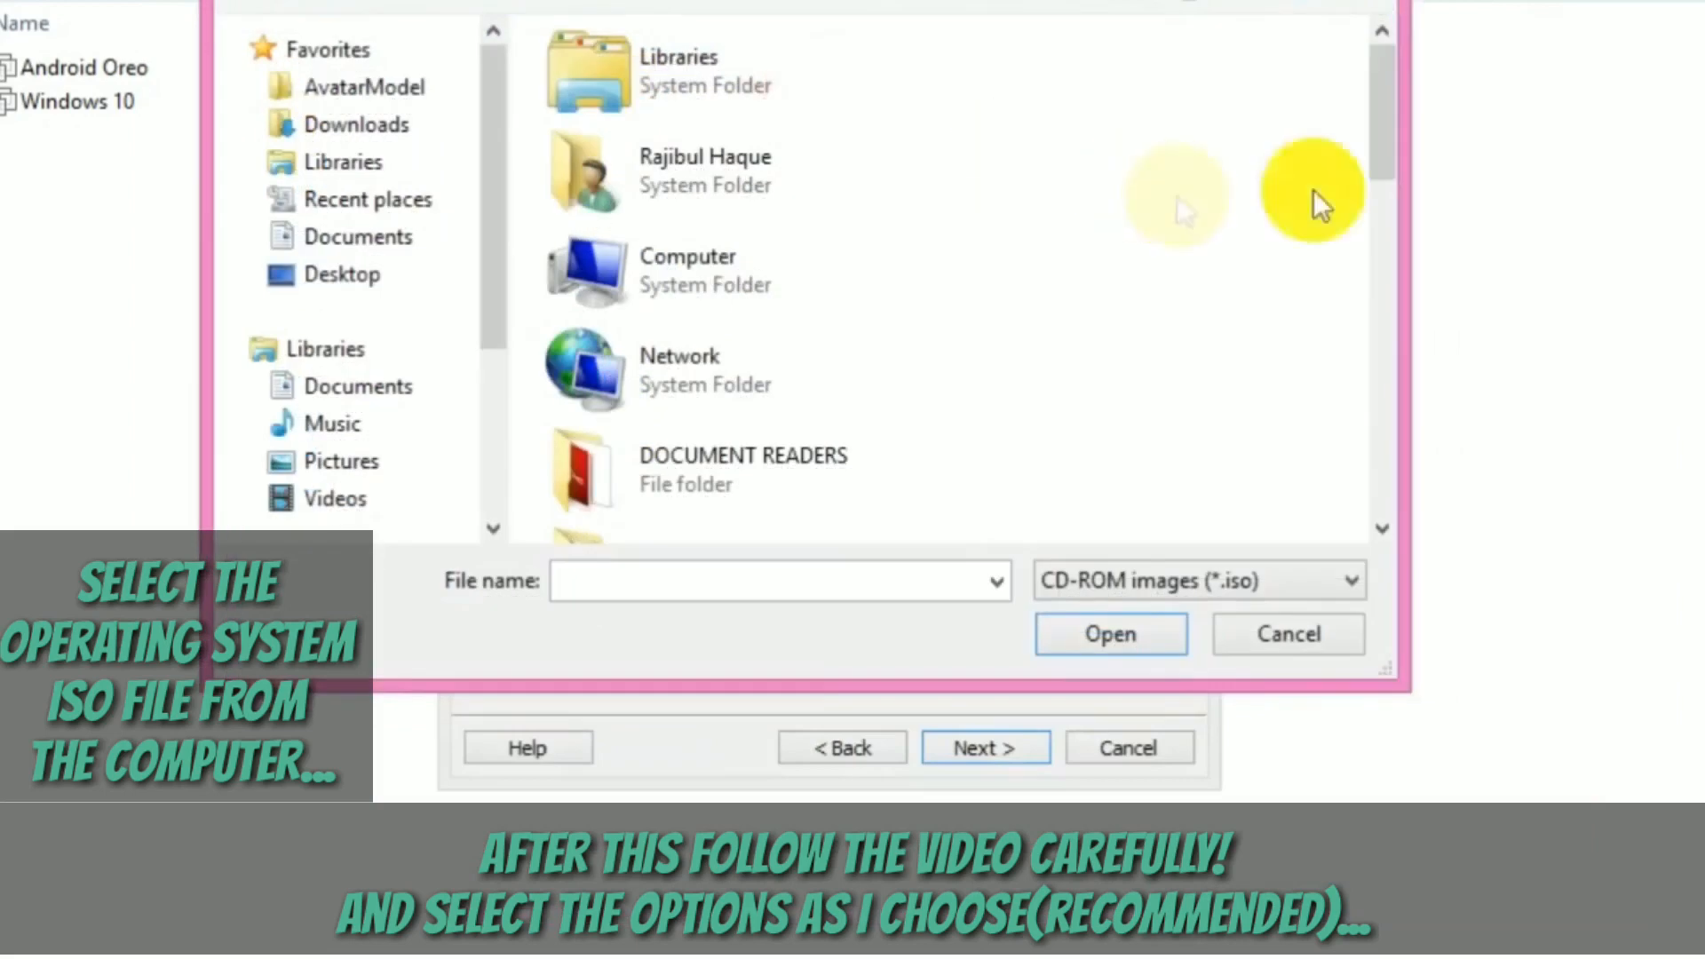
{"action": "left_click_drag", "start_coordinate": [1382, 169], "coordinate": [1378, 519]}
{"action": "left_click", "coordinate": [742, 514]}
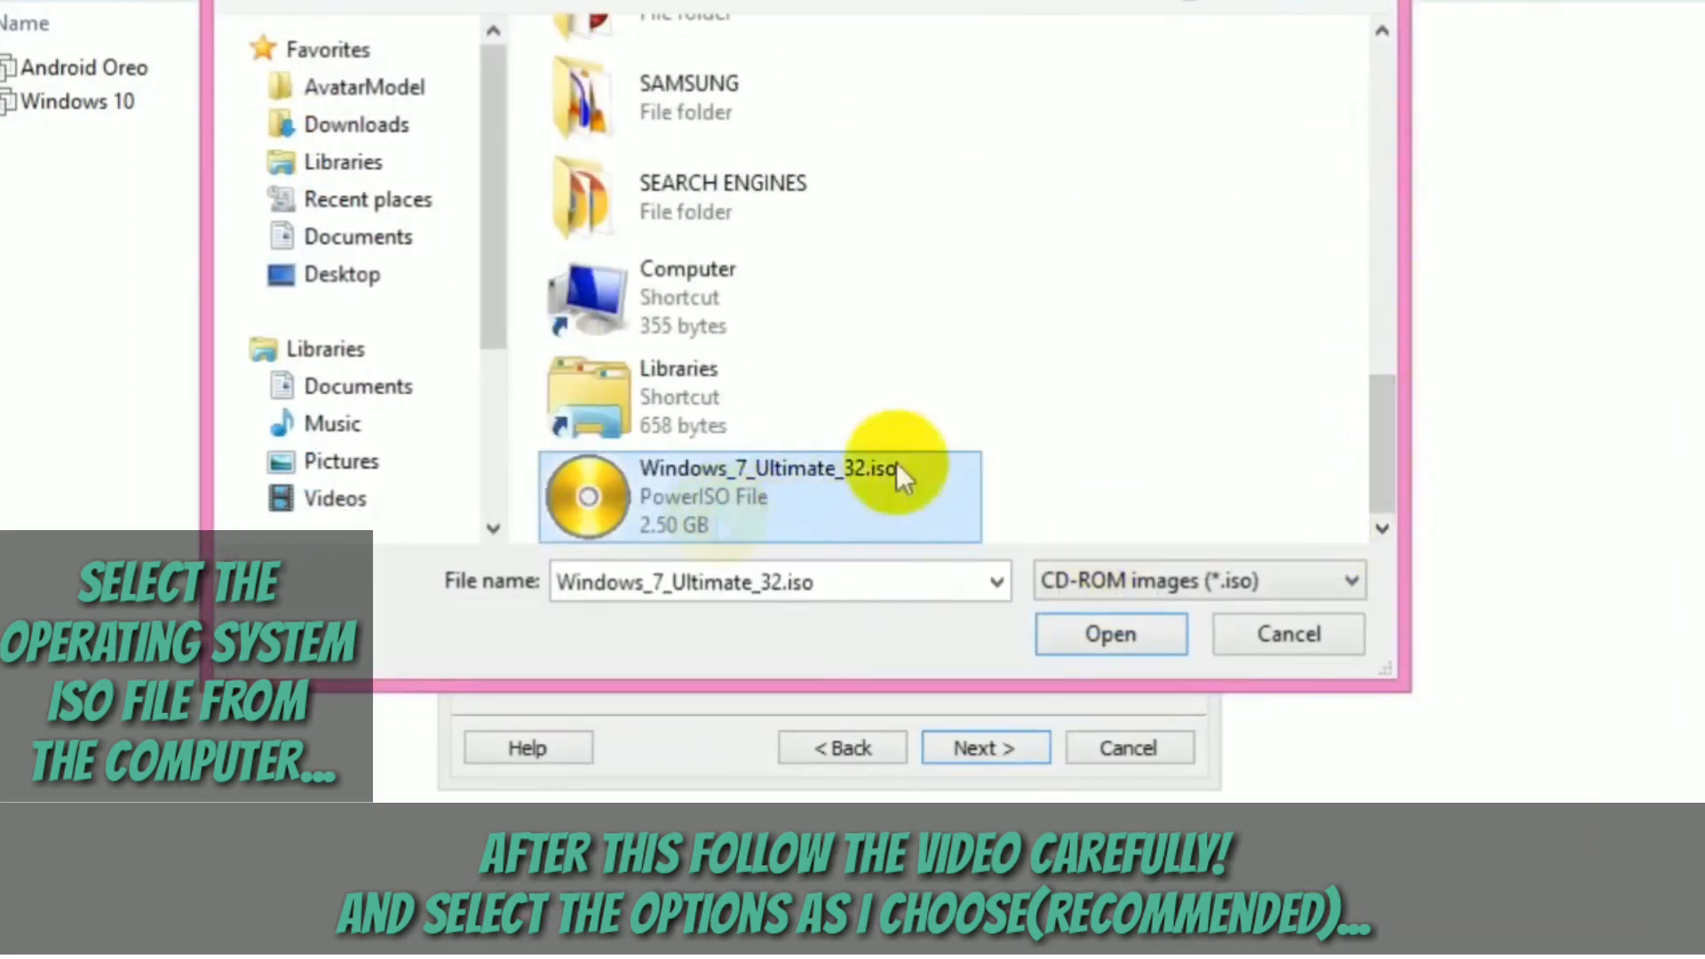
{"action": "left_click_drag", "start_coordinate": [606, 686], "coordinate": [608, 752]}
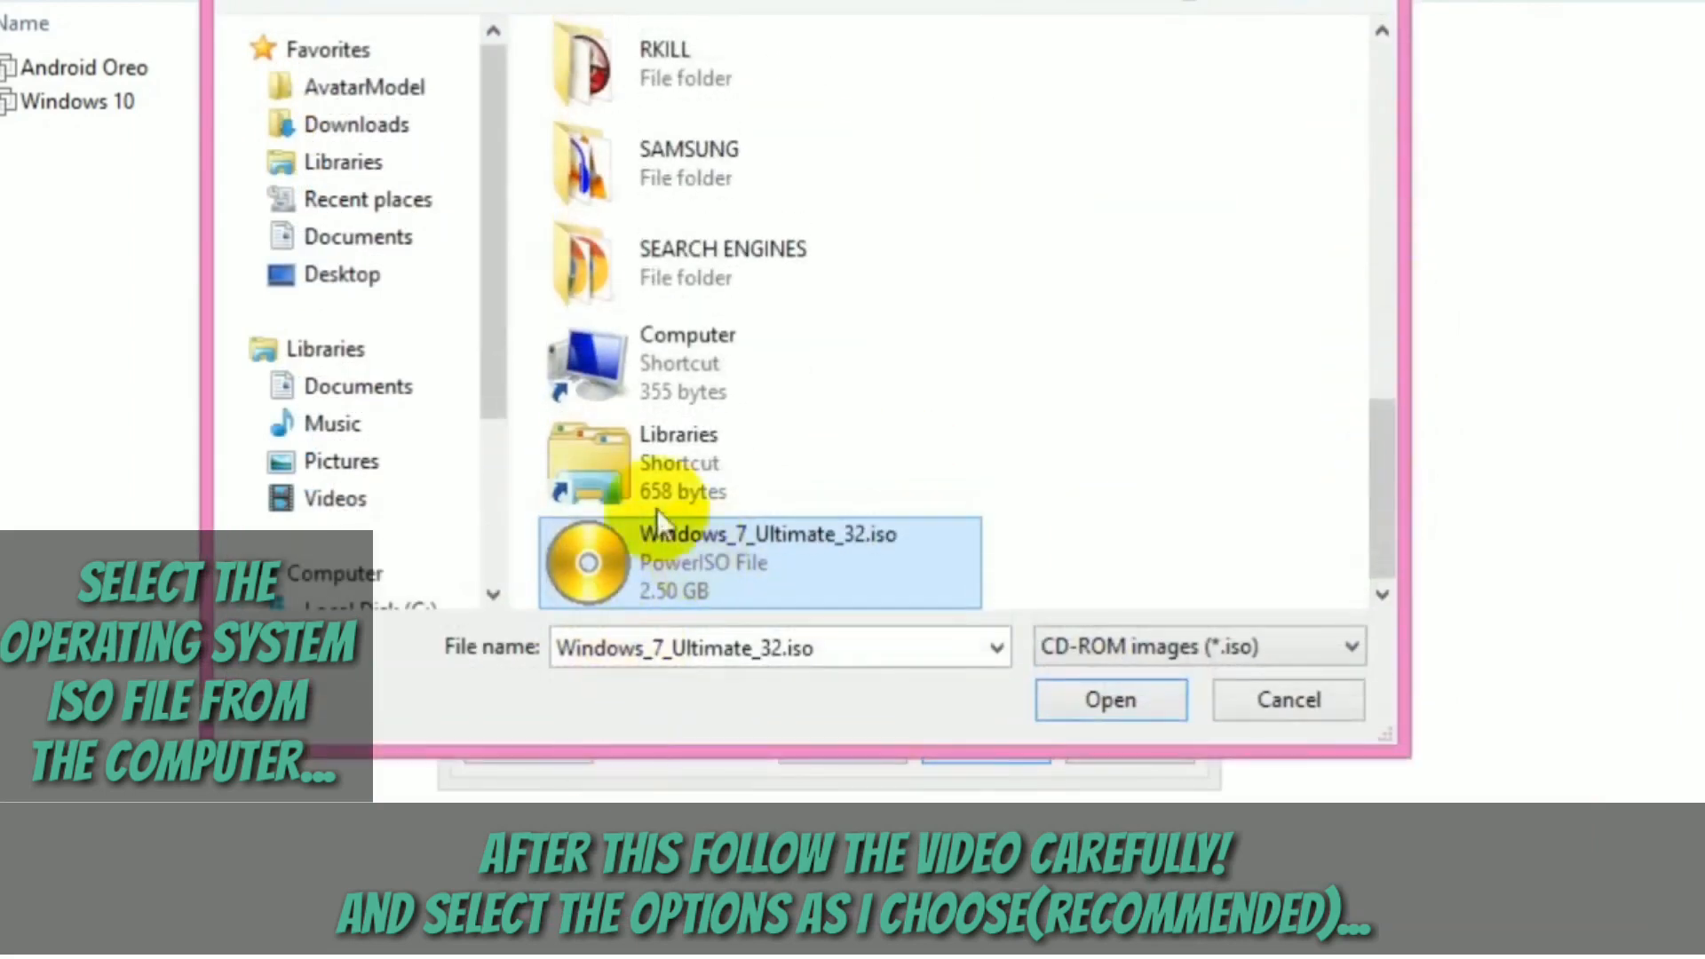
{"action": "left_click", "coordinate": [1126, 701]}
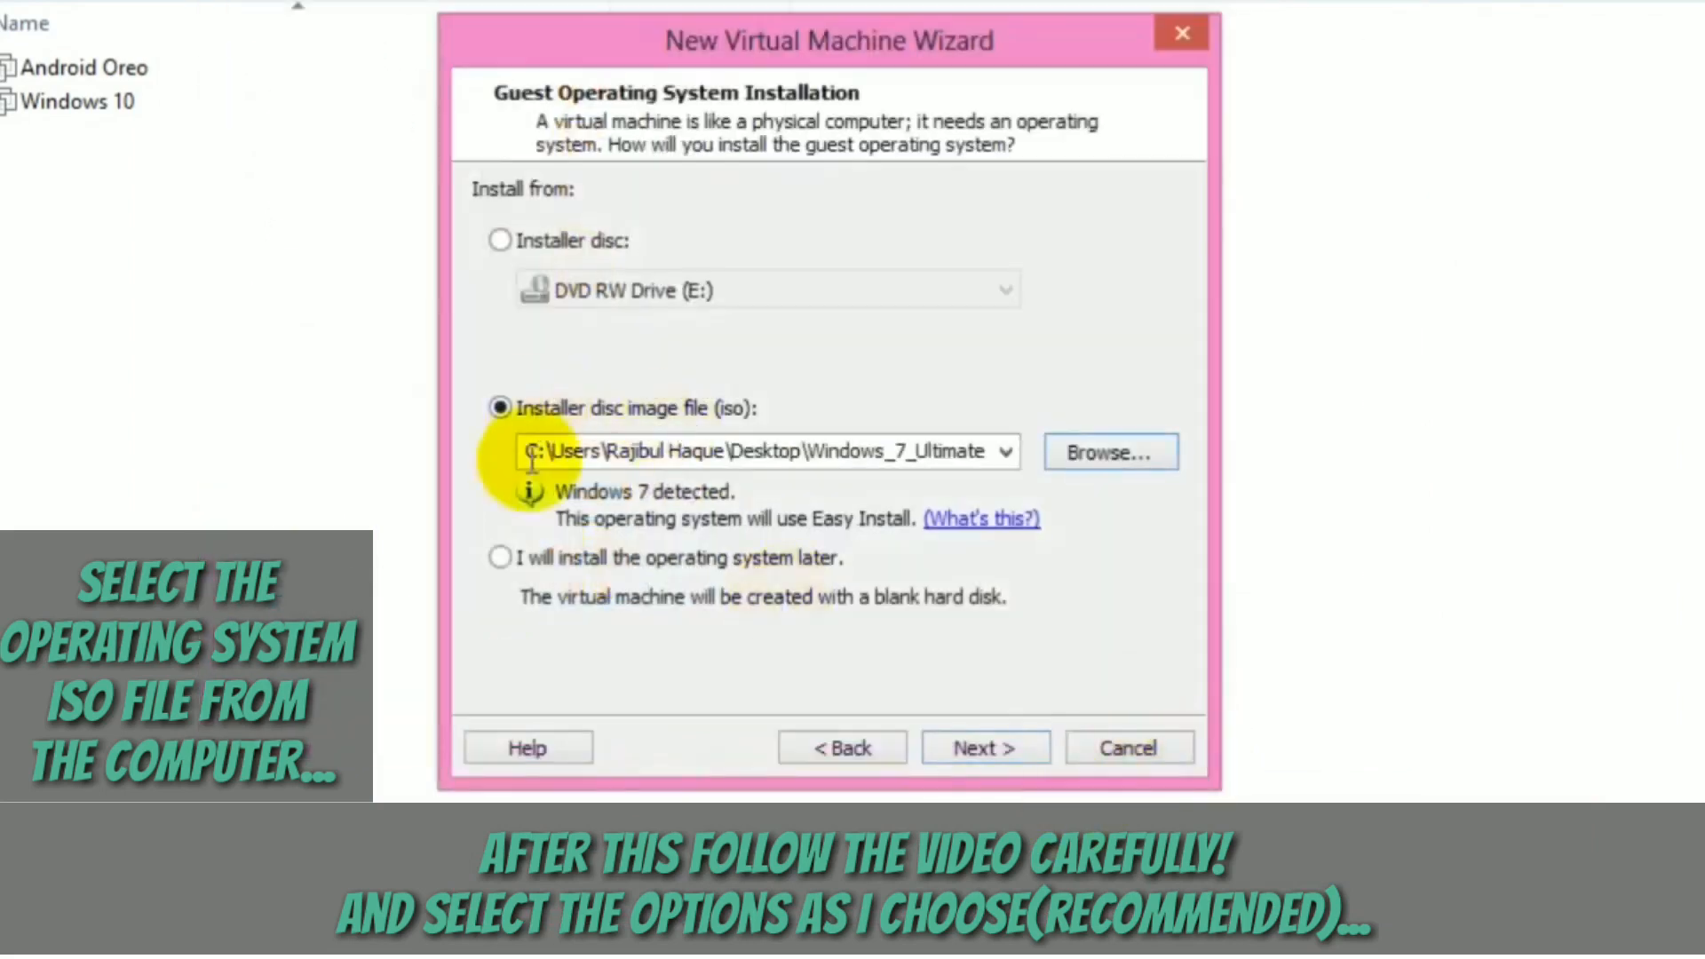
{"action": "left_click", "coordinate": [999, 753]}
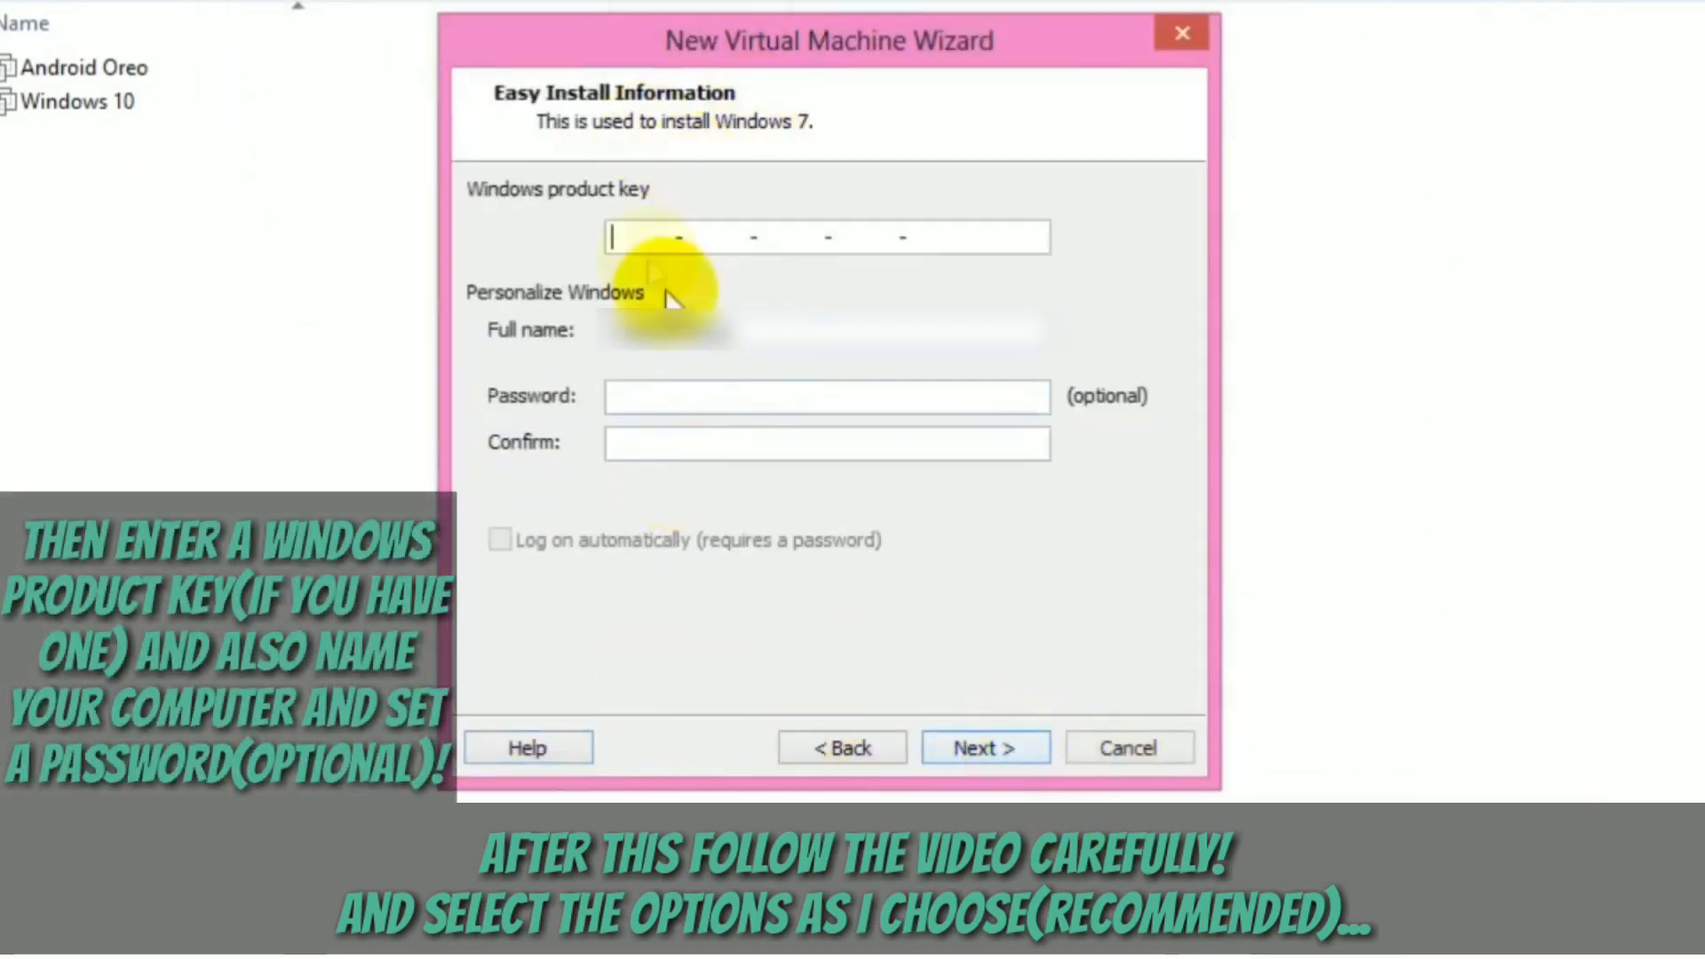
- Enter the full name for Windows, leave the product key and password blank, and agree to continue without a key
{"action": "left_click", "coordinate": [689, 396]}
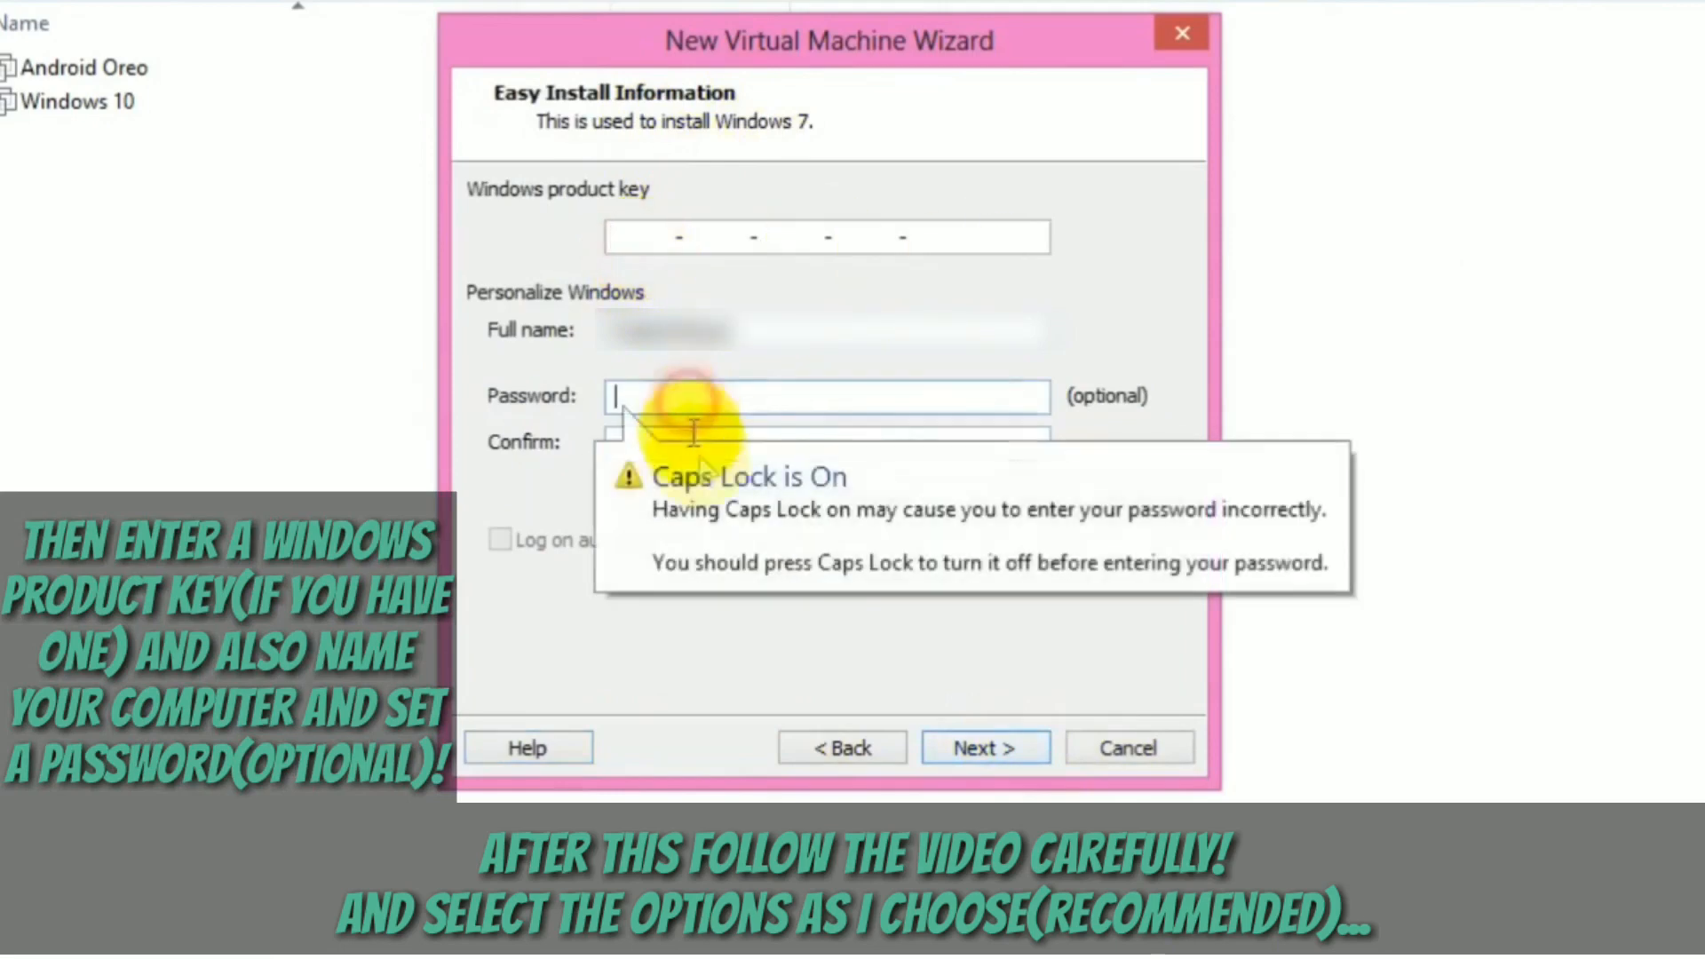
{"action": "left_click", "coordinate": [697, 441]}
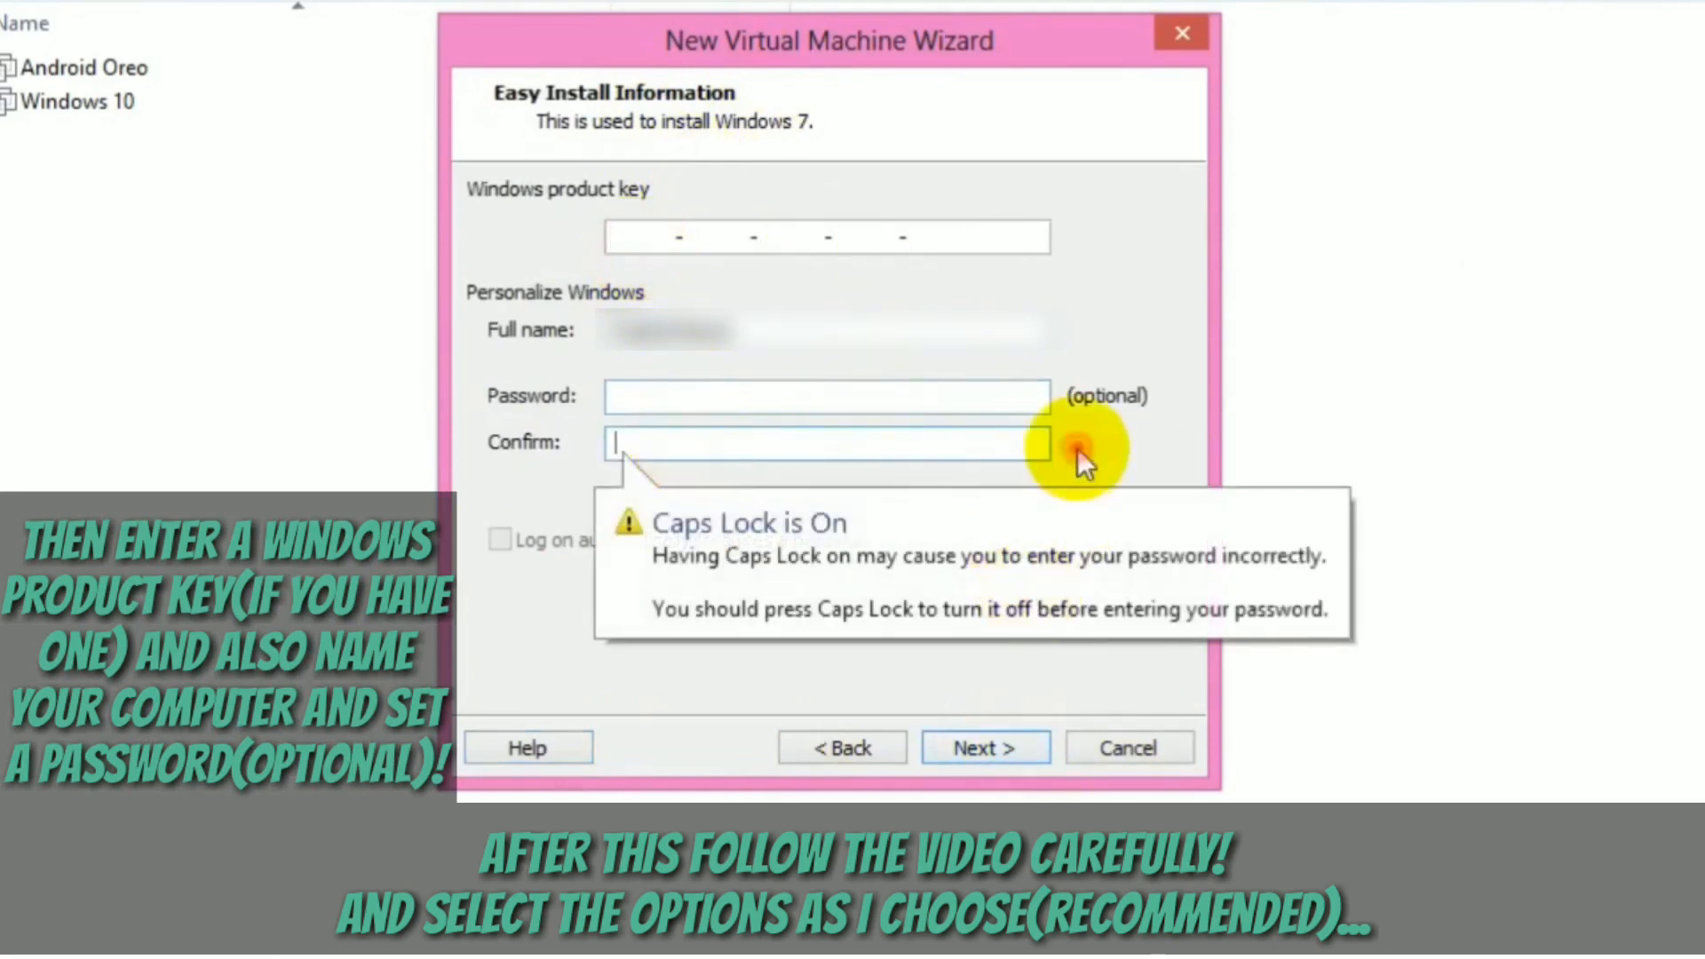
{"action": "left_click_drag", "start_coordinate": [742, 342], "coordinate": [551, 361]}
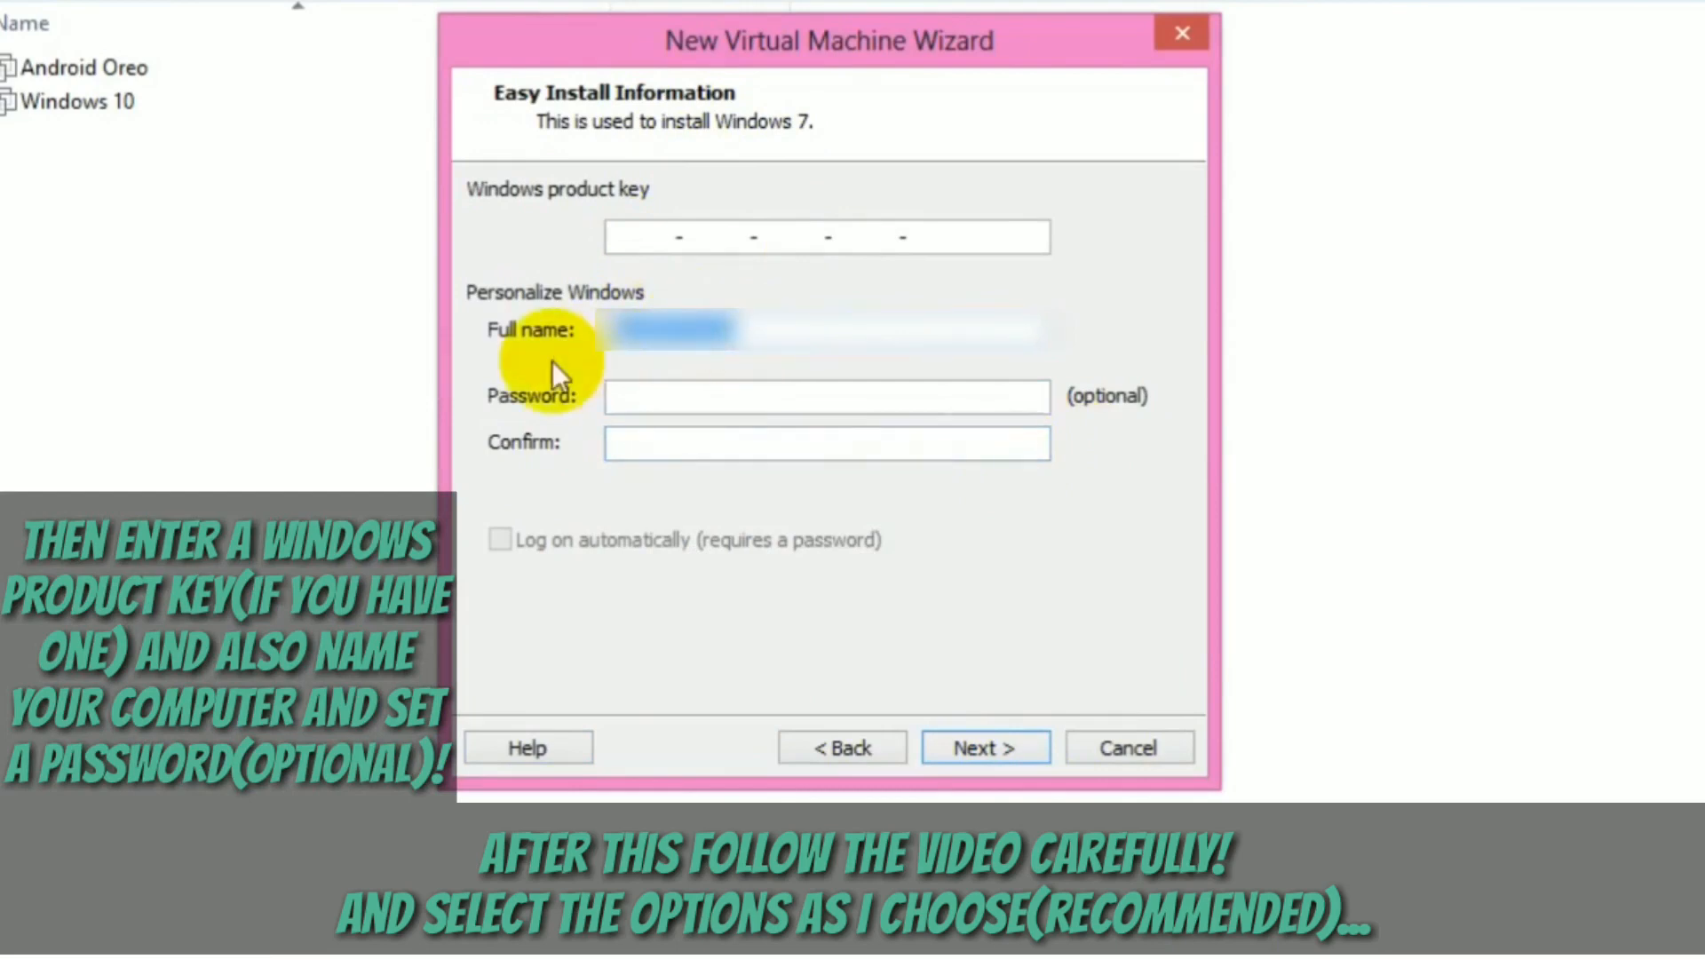
{"action": "type", "text": "techy"}
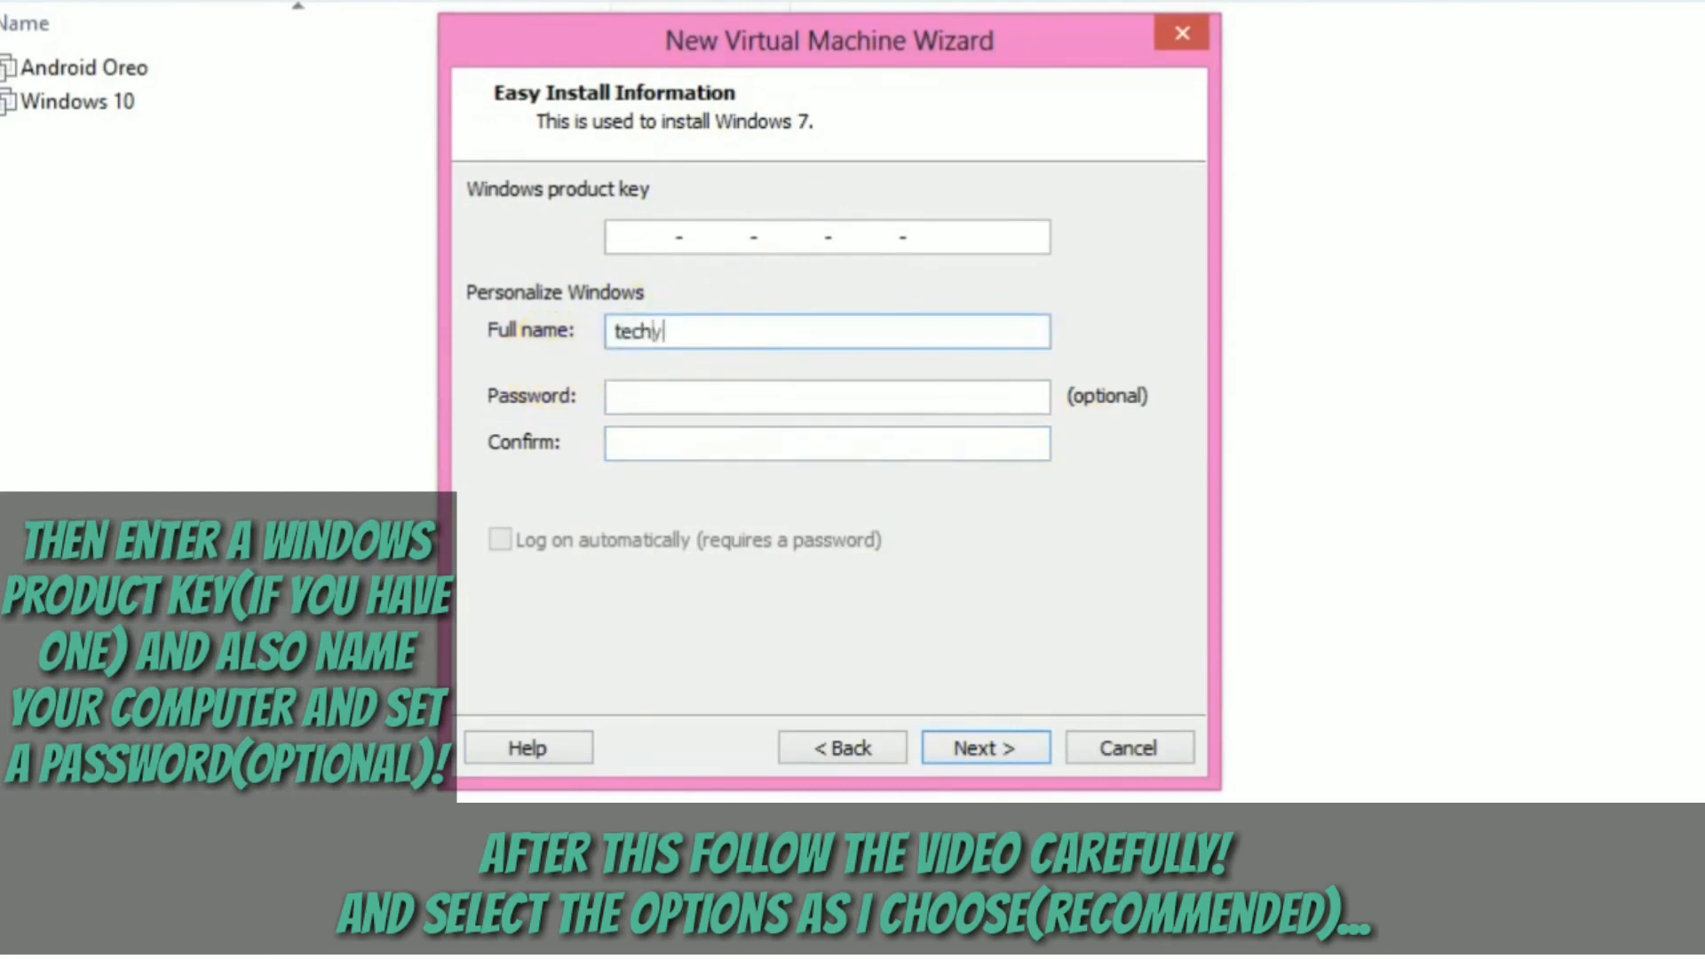
{"action": "type", "text": "Techy"}
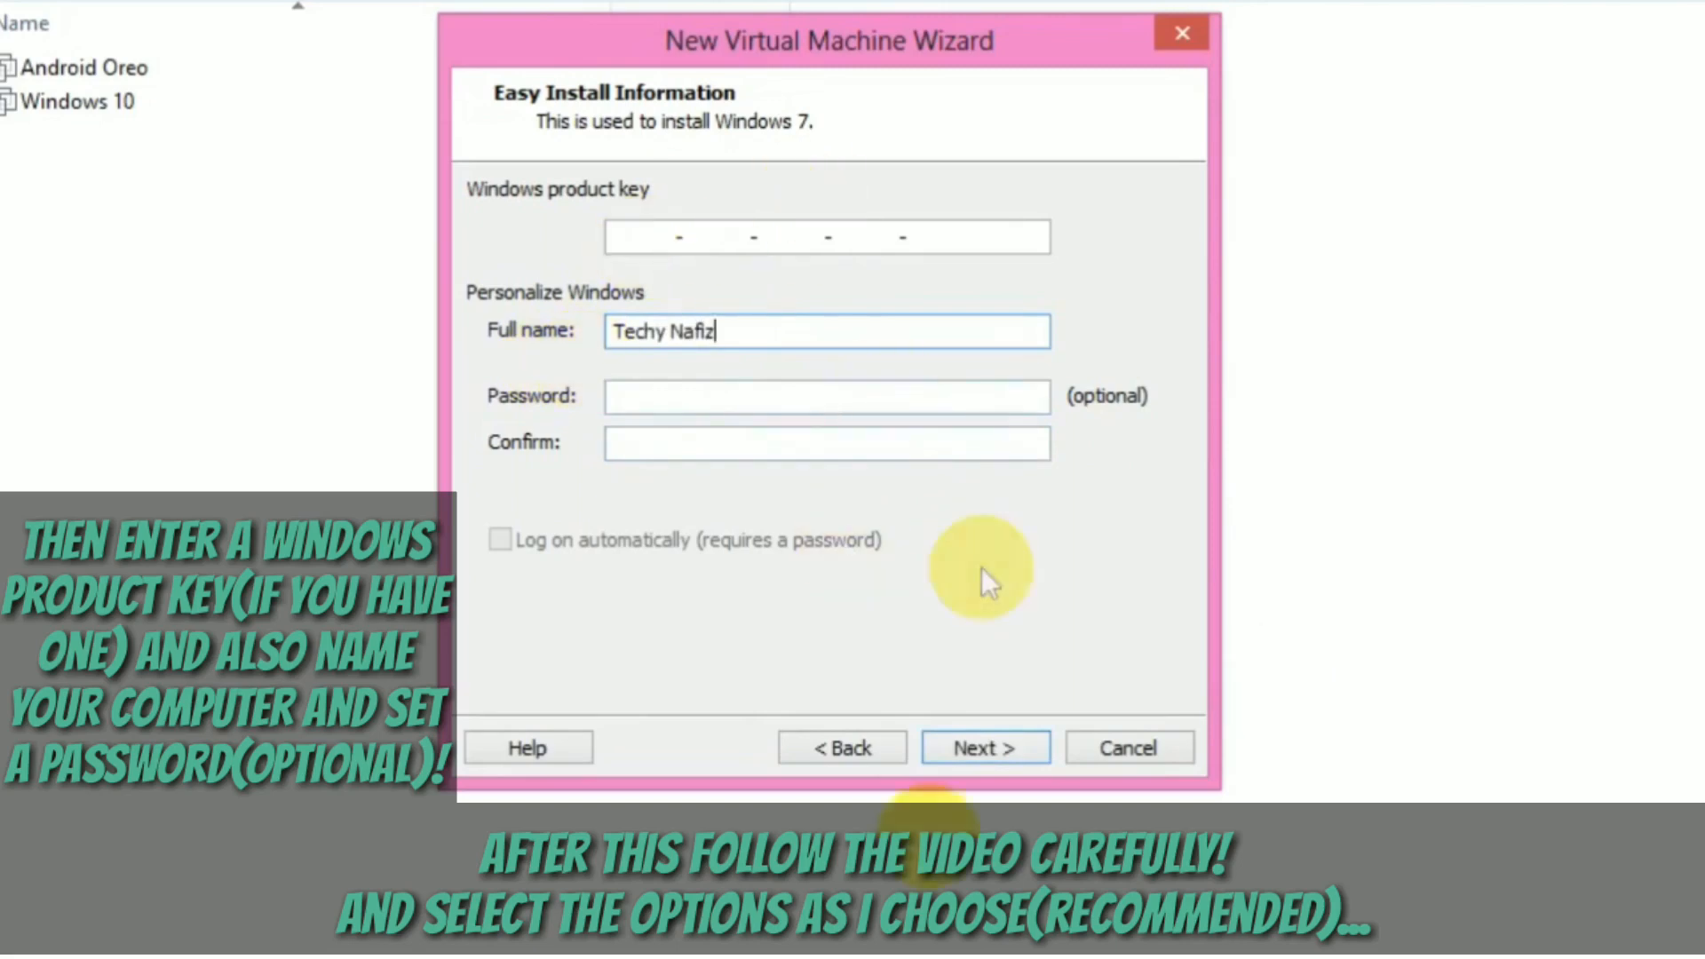
{"action": "left_click", "coordinate": [993, 753]}
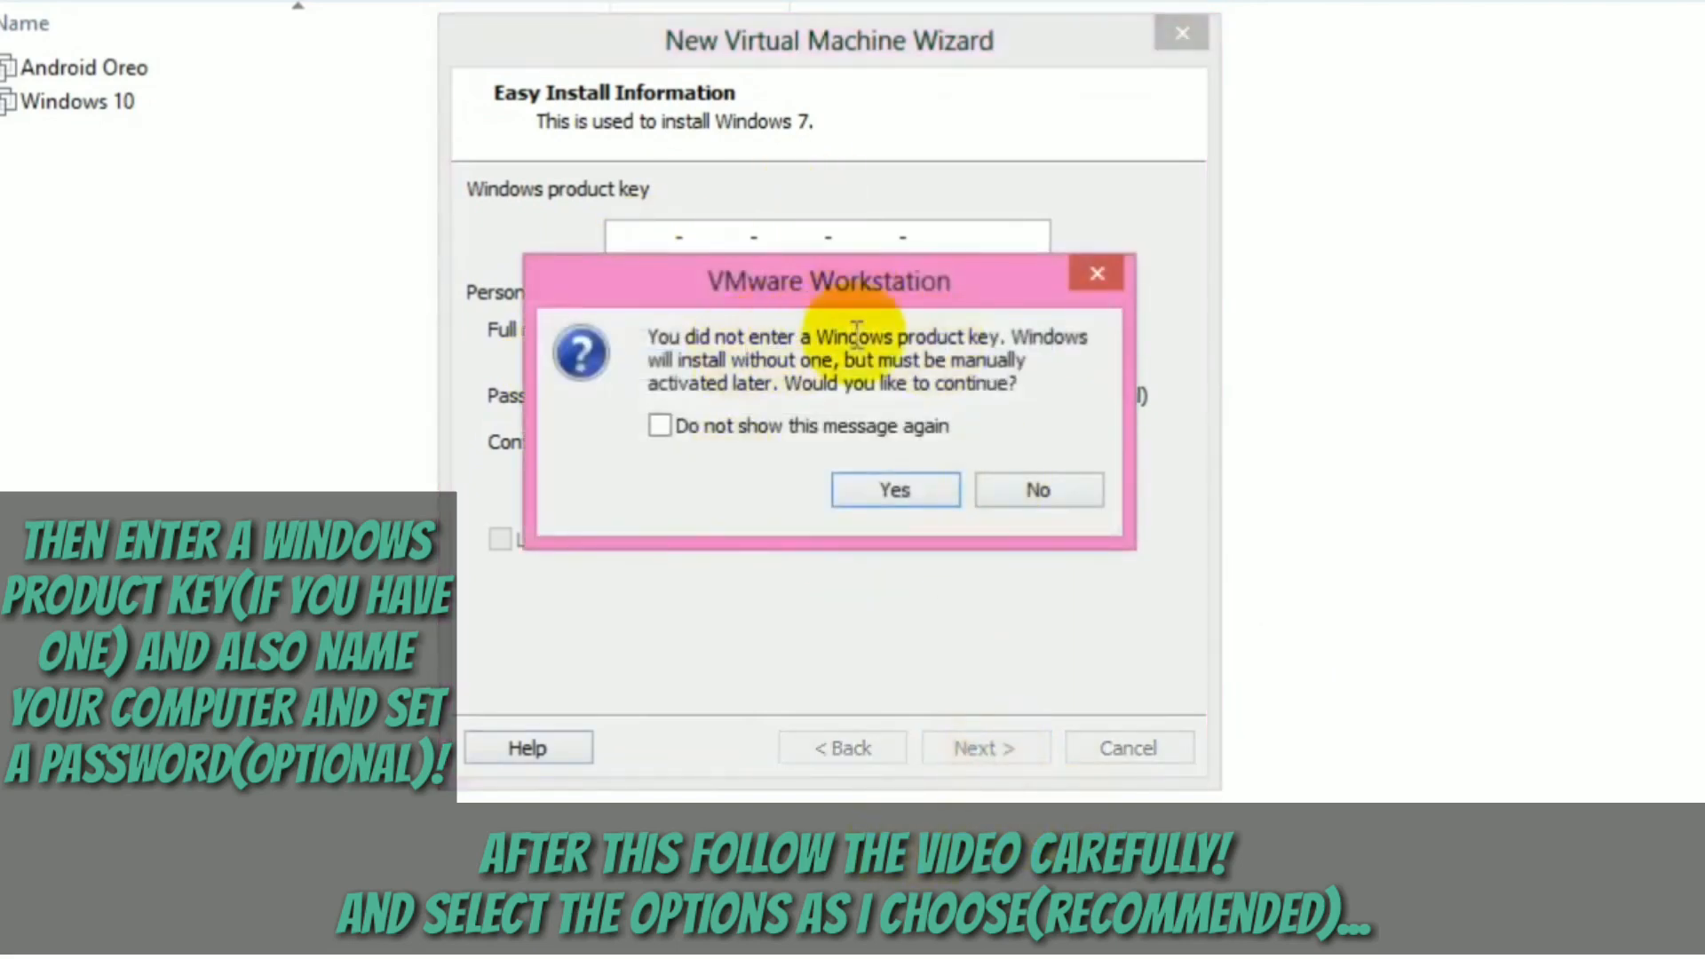
{"action": "left_click_drag", "start_coordinate": [653, 326], "coordinate": [1030, 383]}
{"action": "left_click", "coordinate": [894, 489]}
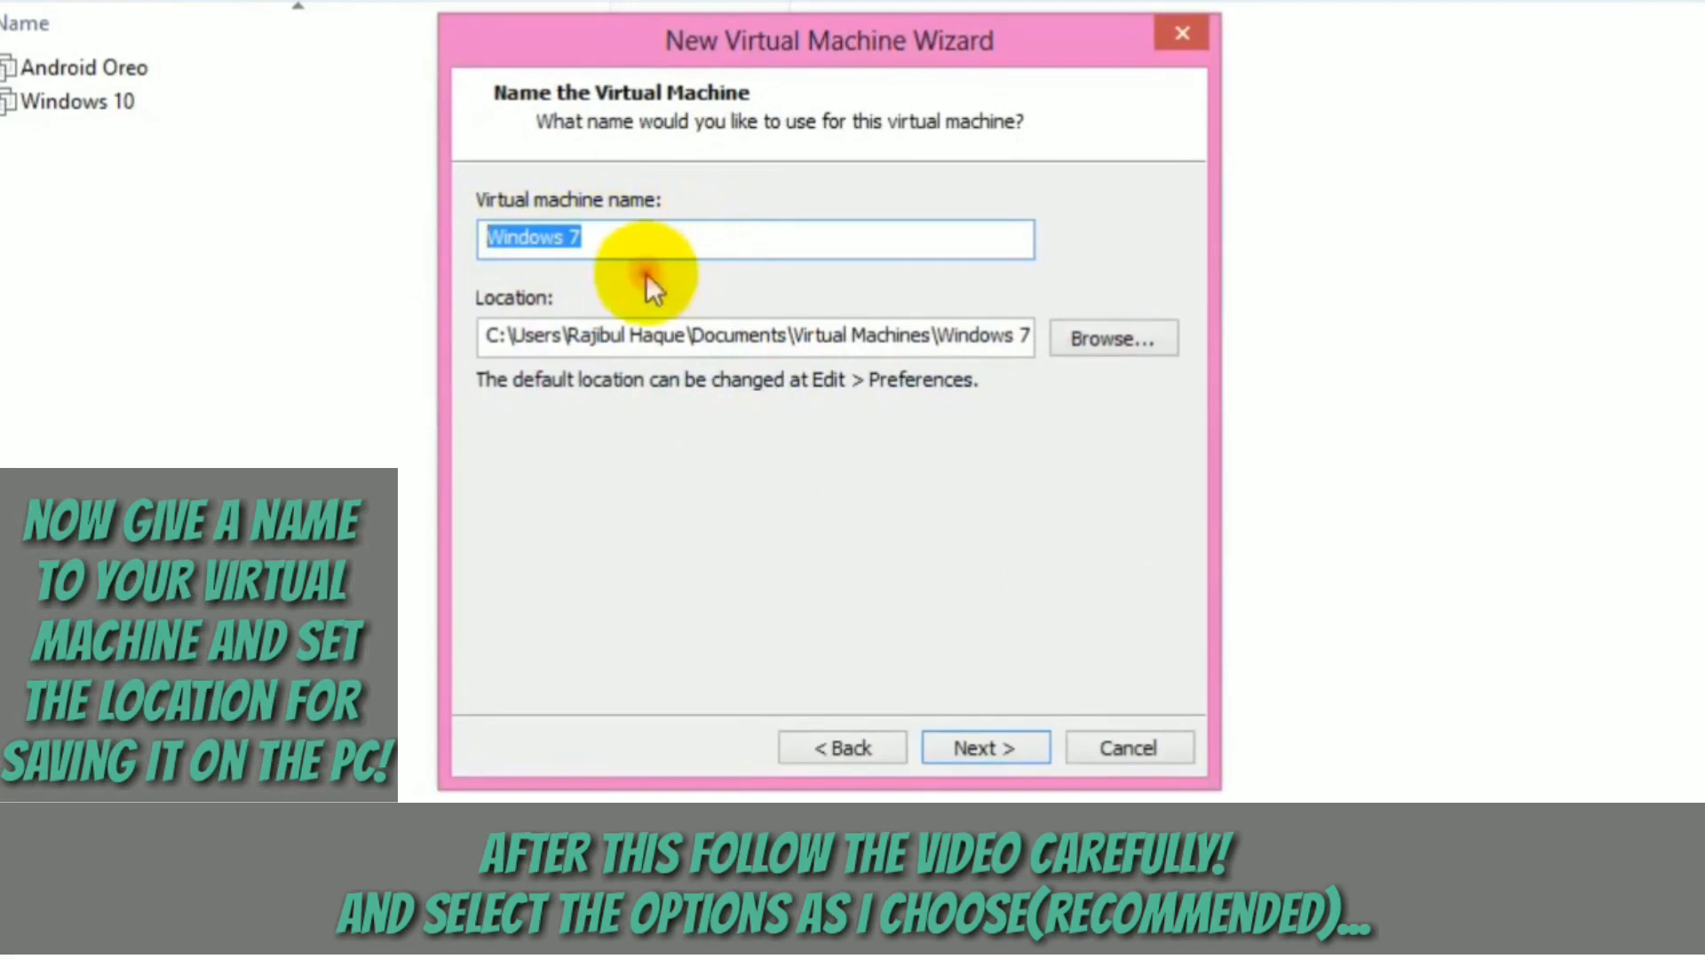
- Keep the virtual machine name Windows 7 and its default save location, and continue to the disk capacity settings
{"action": "left_click", "coordinate": [644, 238]}
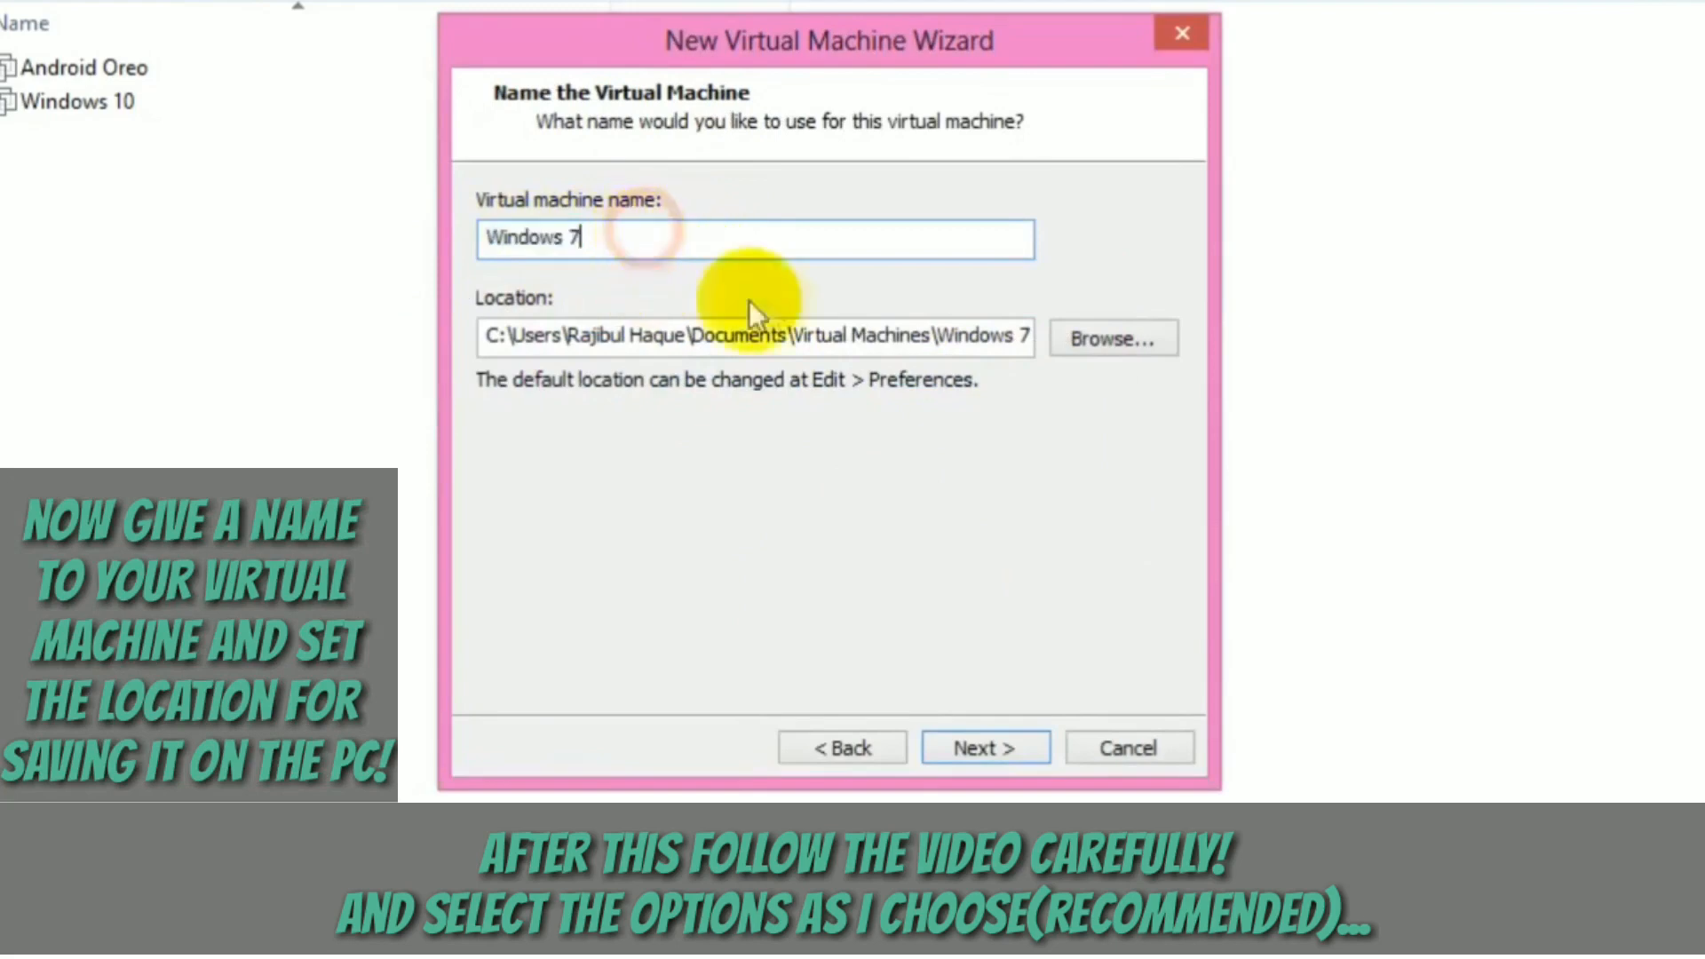
{"action": "left_click", "coordinate": [1087, 341]}
{"action": "left_click", "coordinate": [1014, 639]}
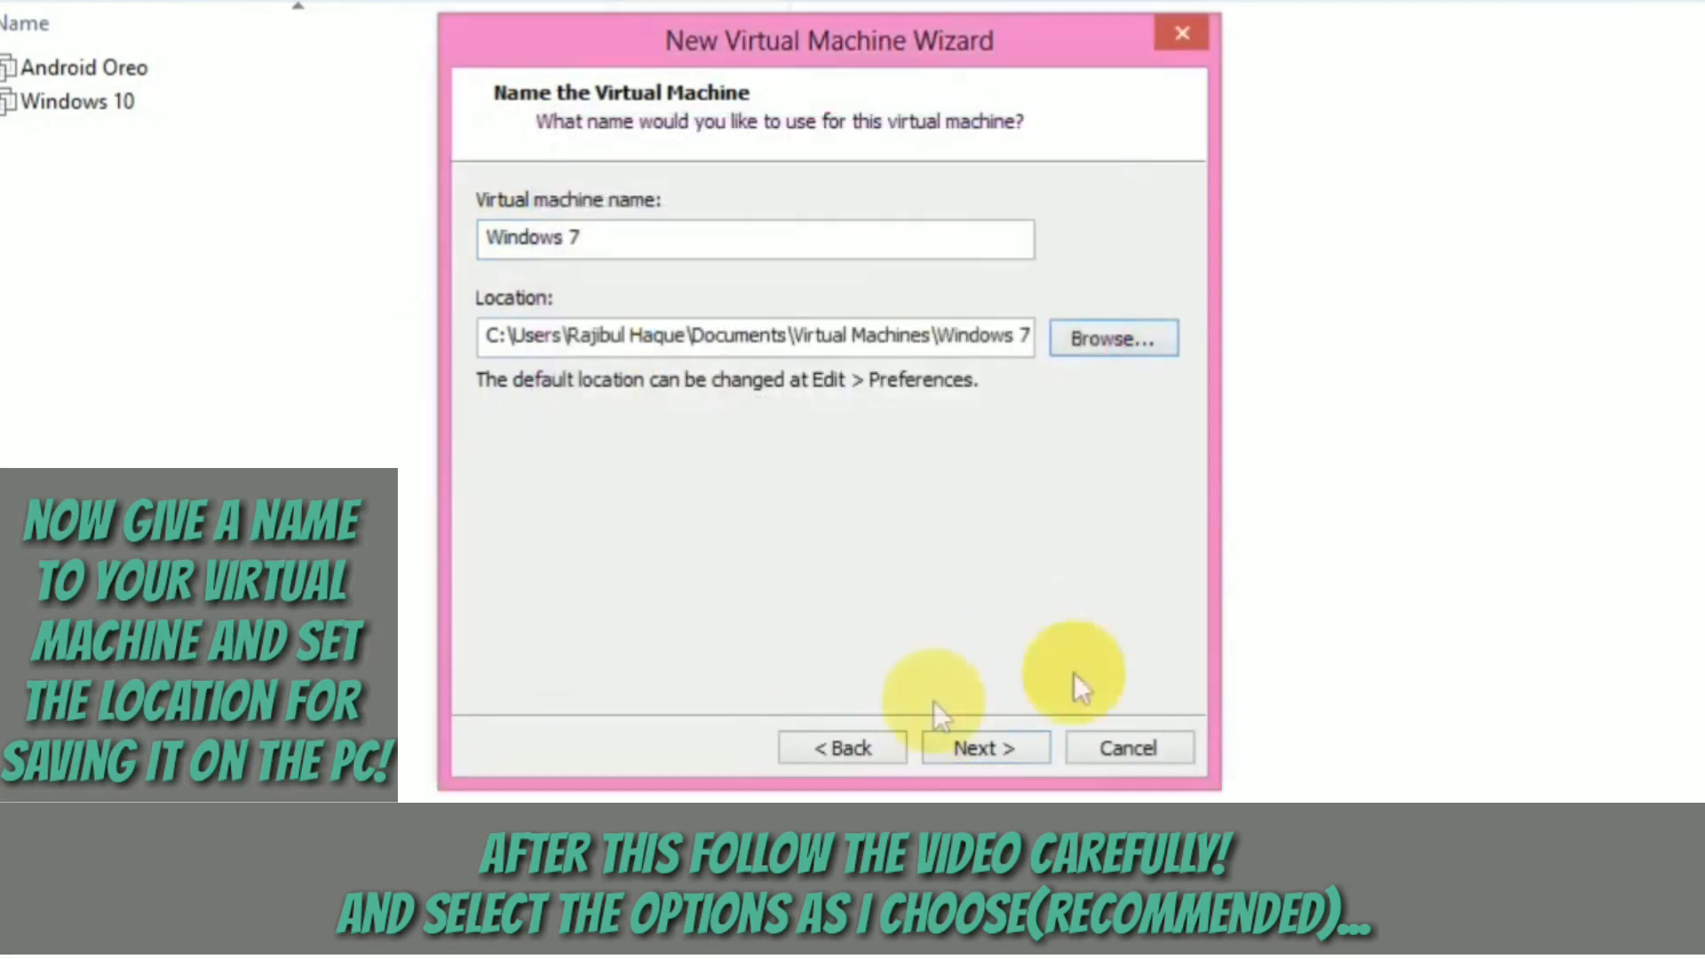
{"action": "left_click", "coordinate": [972, 748]}
- Set the maximum disk size to 10 GB, split the virtual disk into multiple files, and continue to the summary
{"action": "double_click", "coordinate": [782, 279]}
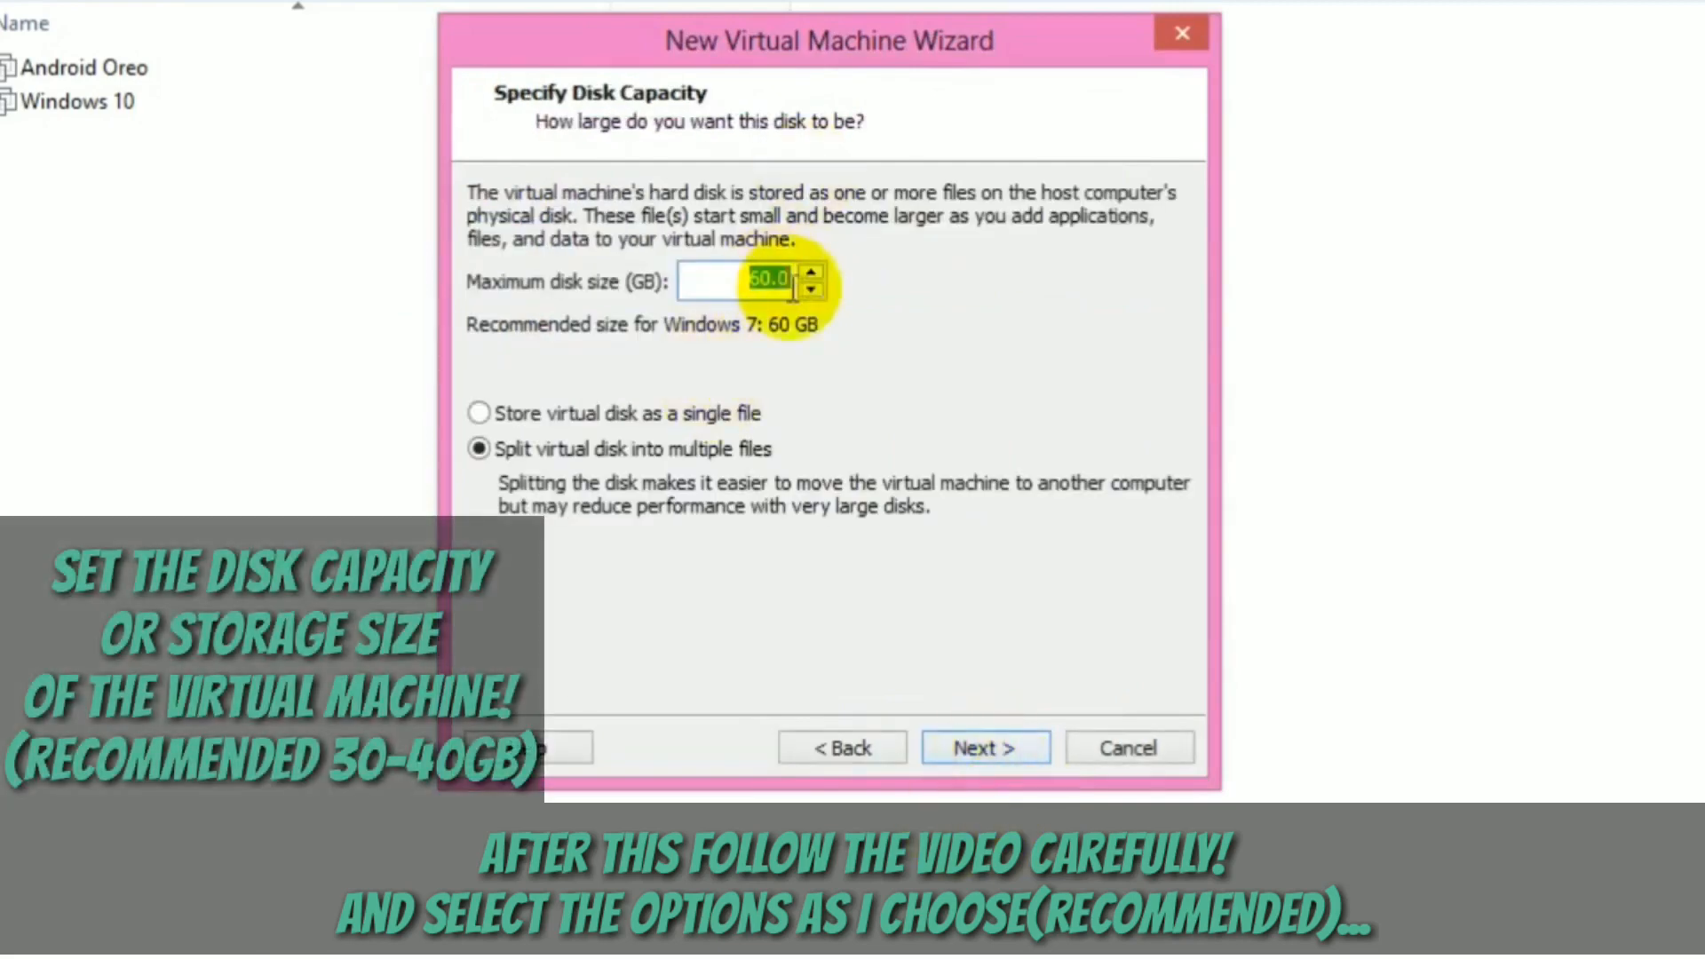
{"action": "type", "text": "10"}
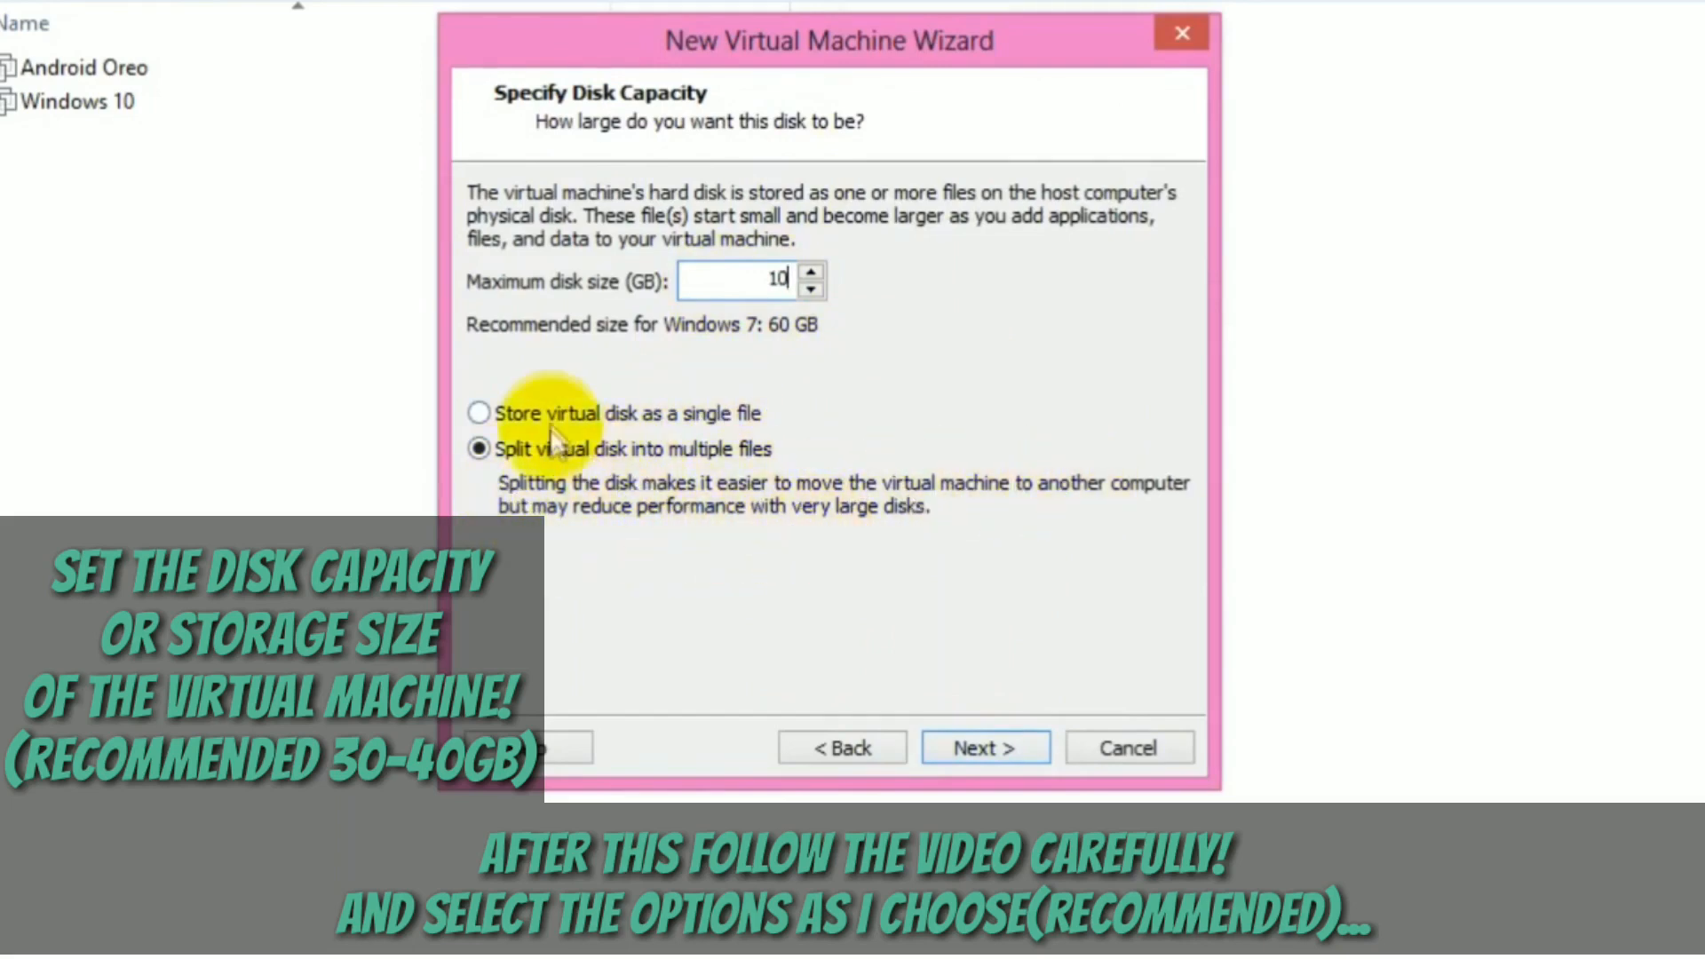
{"action": "left_click", "coordinate": [626, 460]}
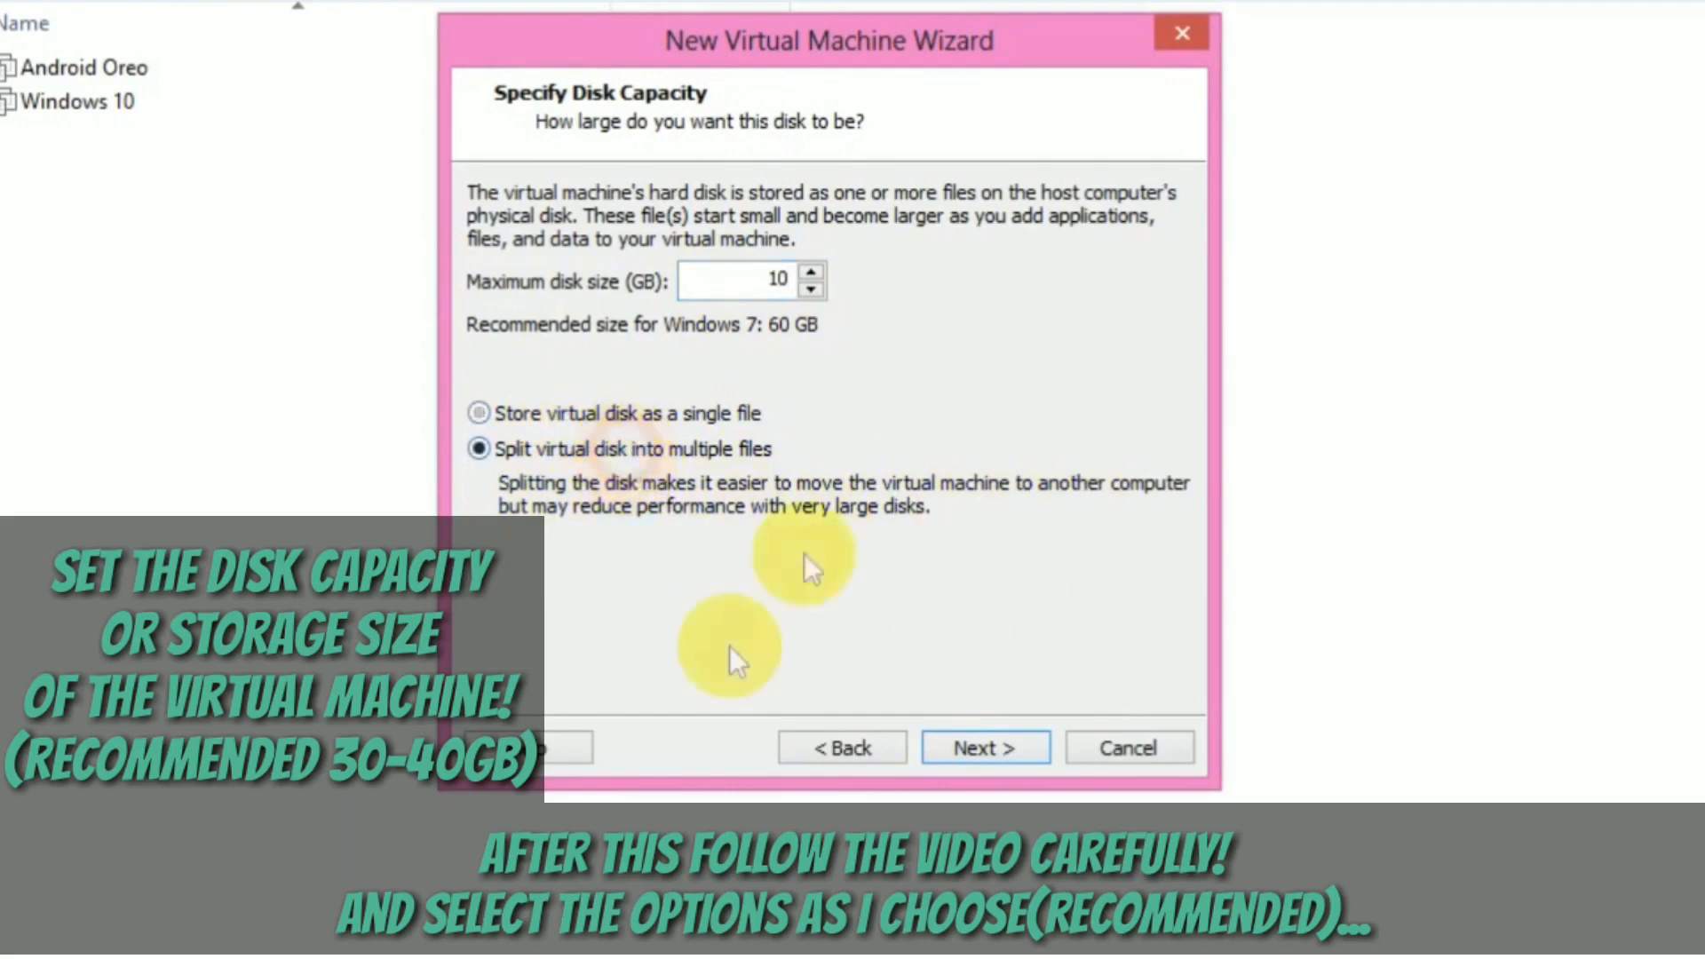
{"action": "left_click", "coordinate": [1017, 753]}
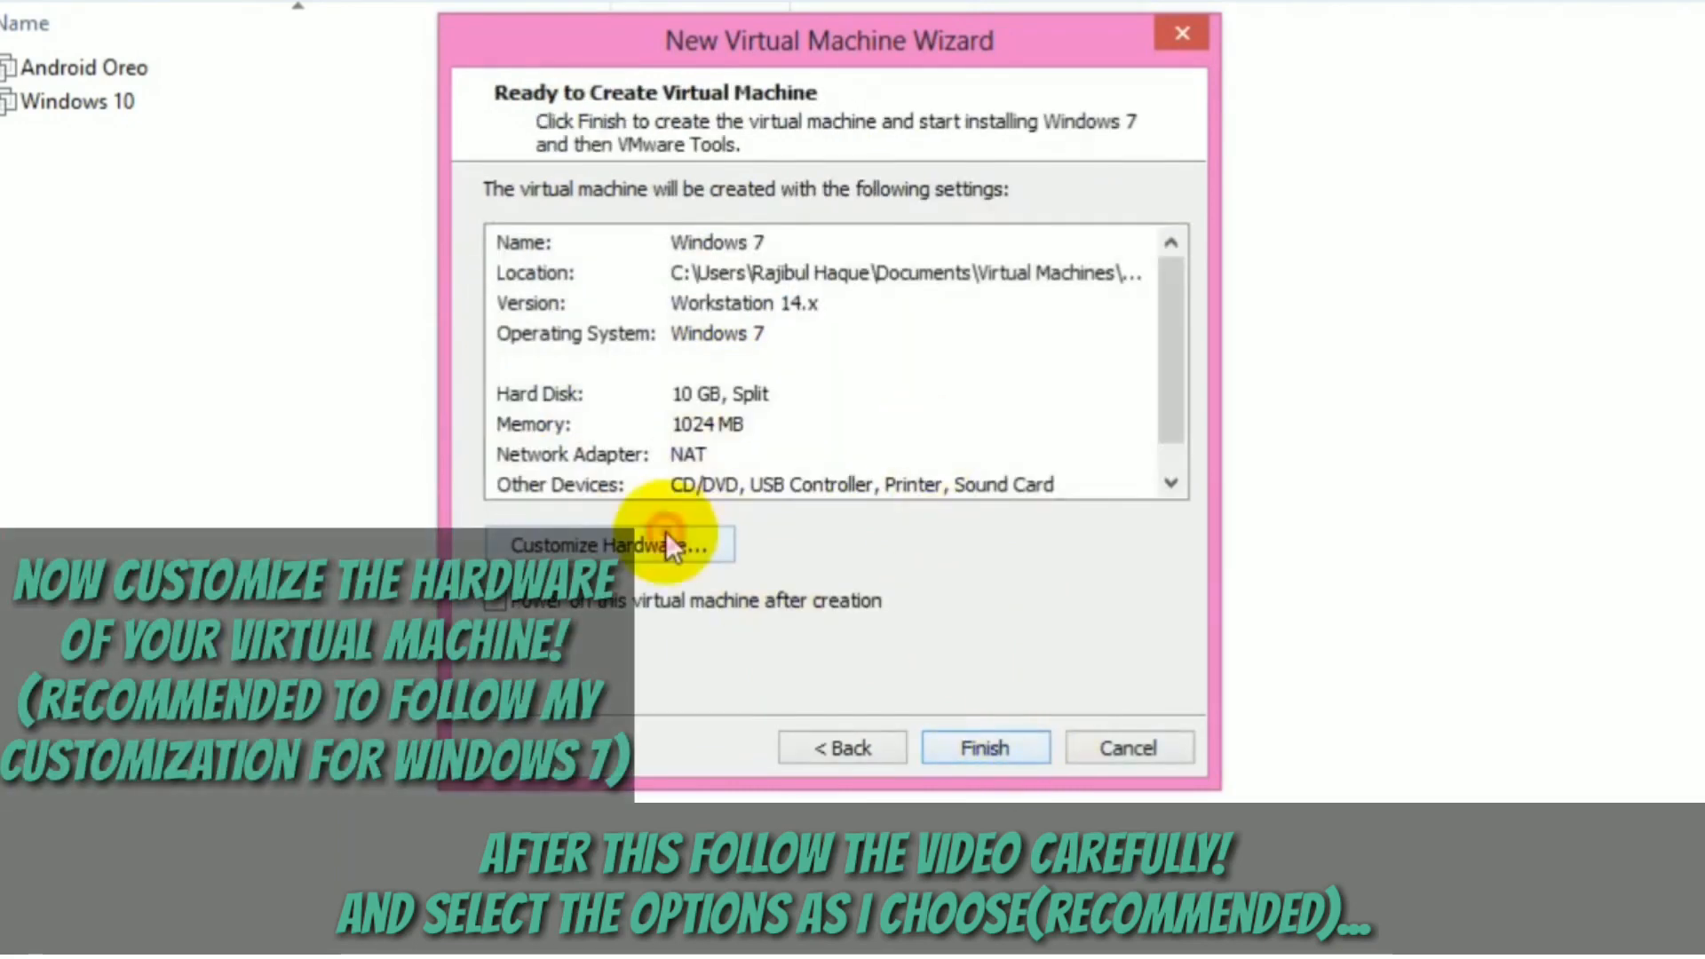
- Customize the hardware by allocating 2048 MB of memory to the virtual machine
{"action": "left_click", "coordinate": [622, 542]}
{"action": "left_click_drag", "start_coordinate": [1230, 92], "coordinate": [1121, 82]}
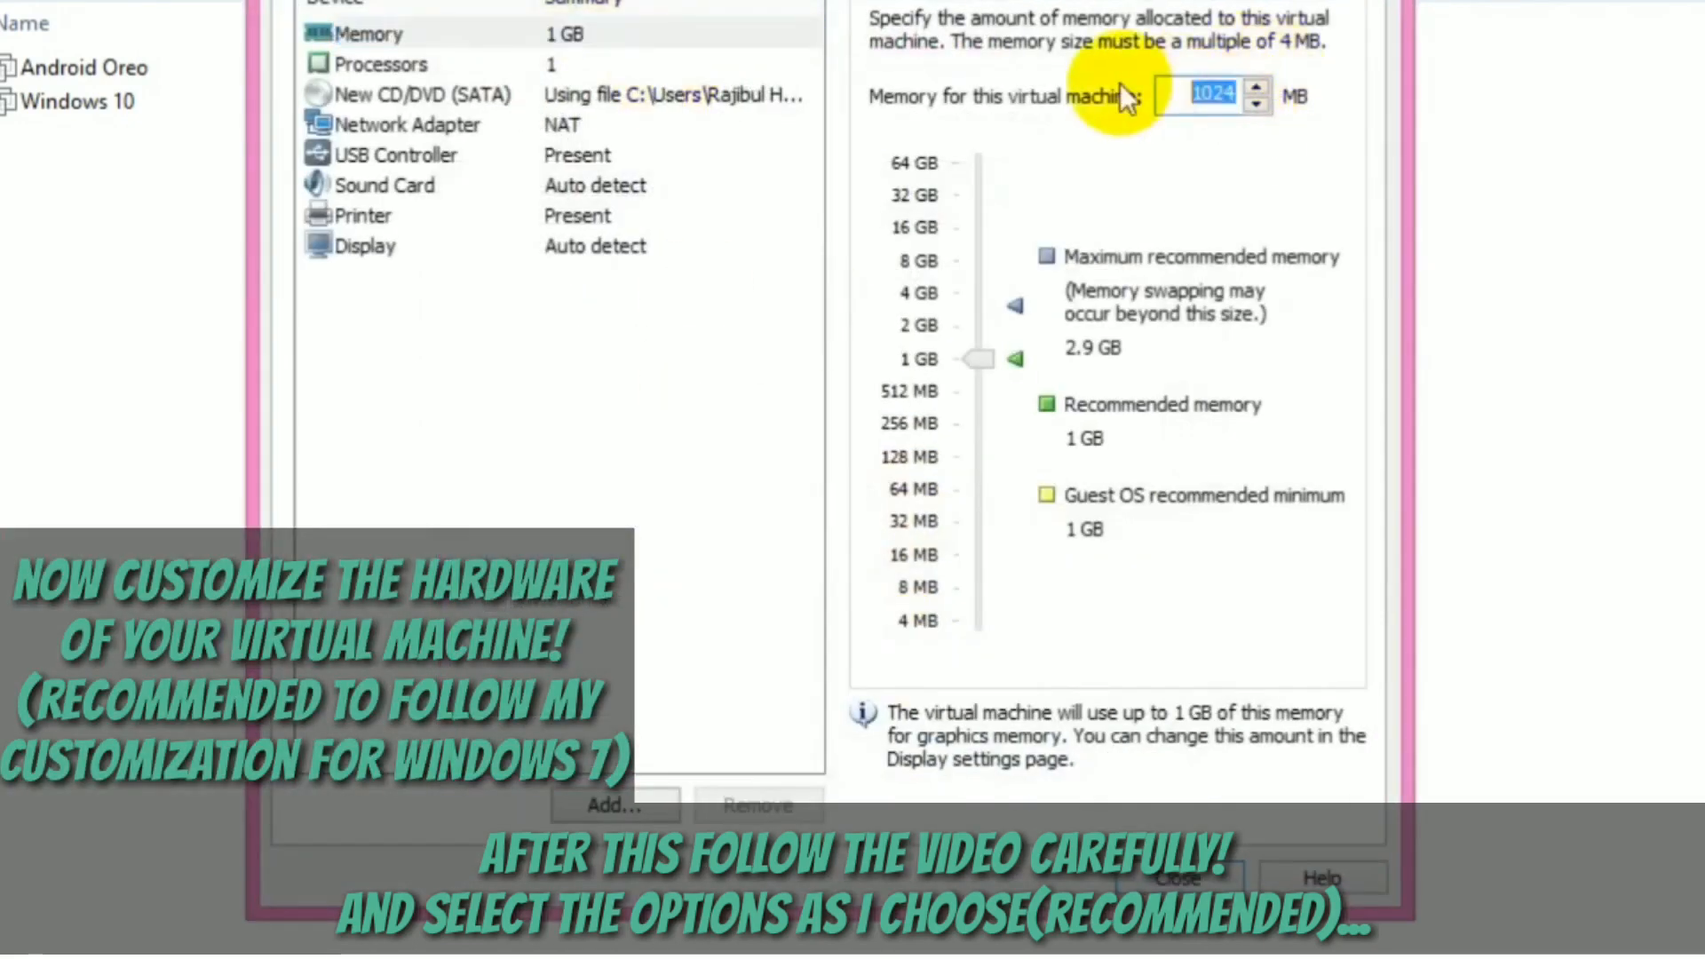
{"action": "type", "text": "2048"}
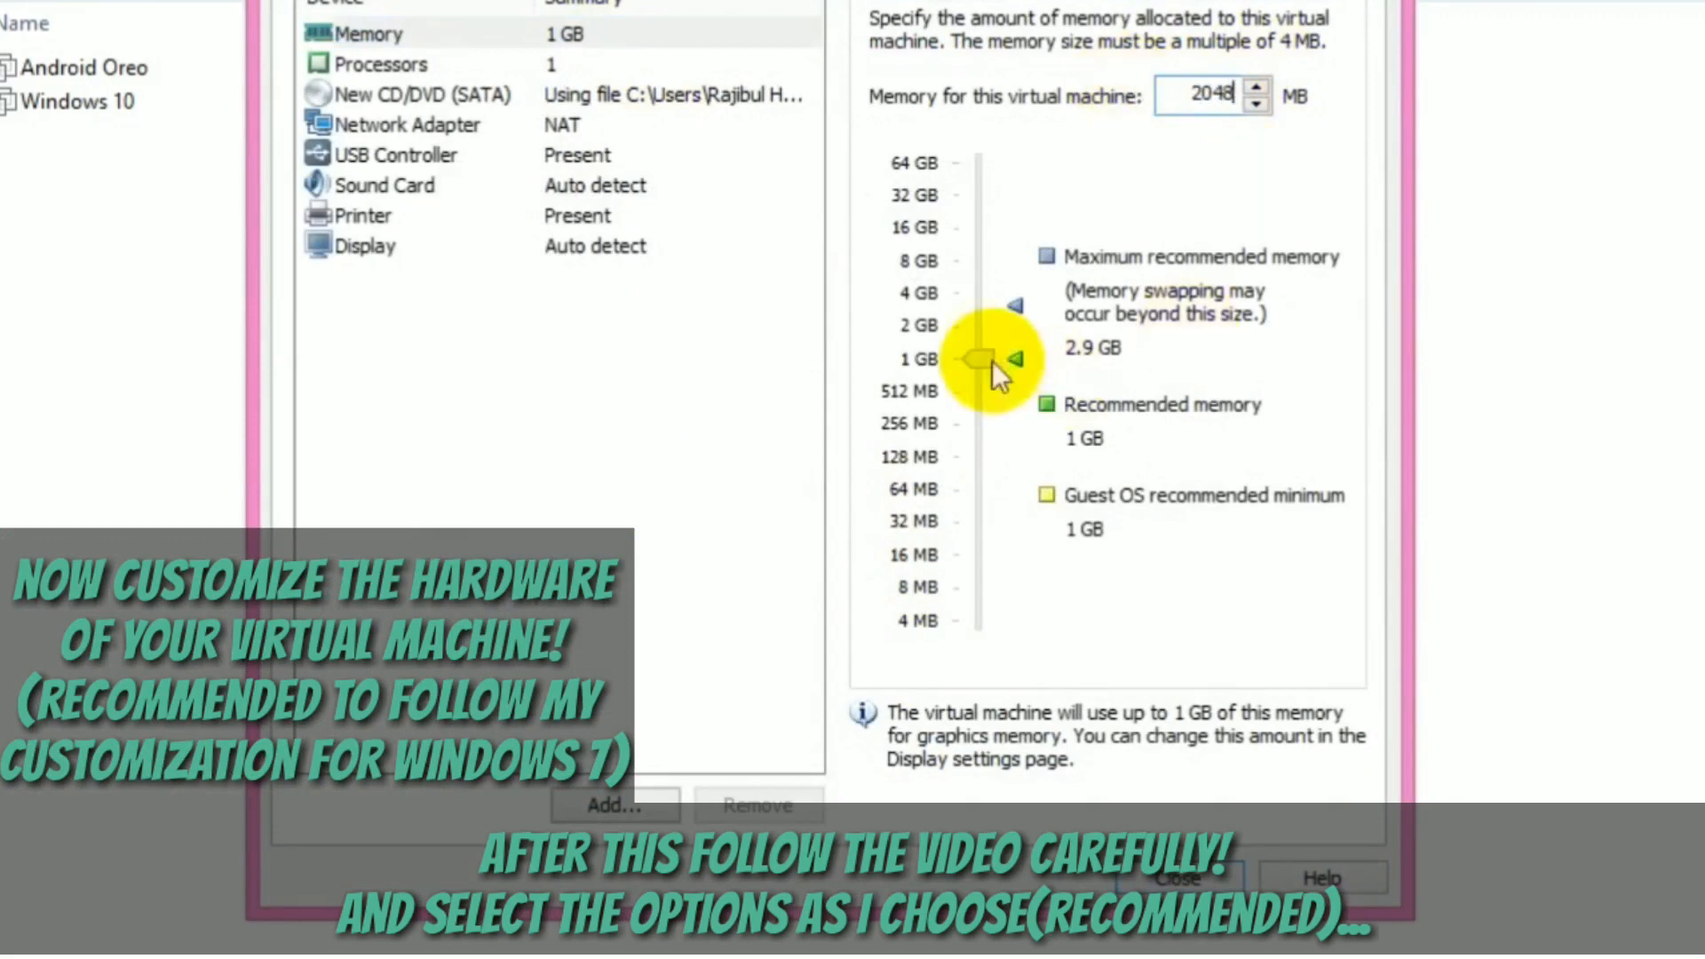
{"action": "left_click_drag", "start_coordinate": [993, 361], "coordinate": [983, 328]}
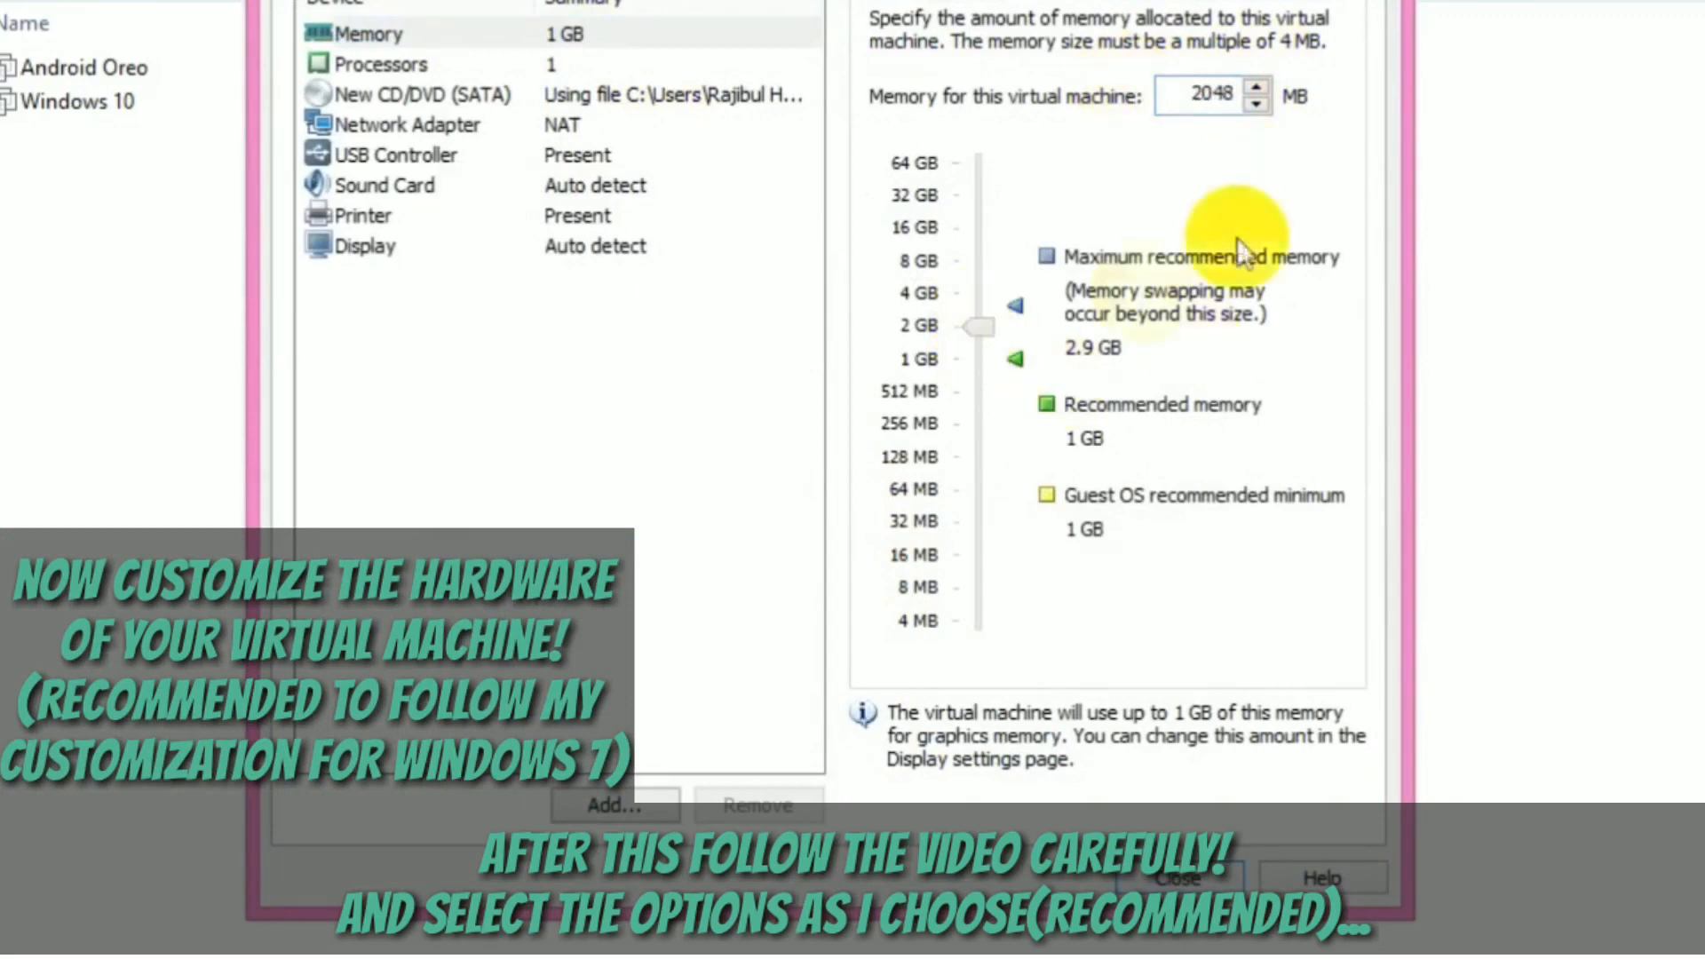
- Set the number of processors to 2 and the number of cores per processor to 2
{"action": "left_click", "coordinate": [520, 64]}
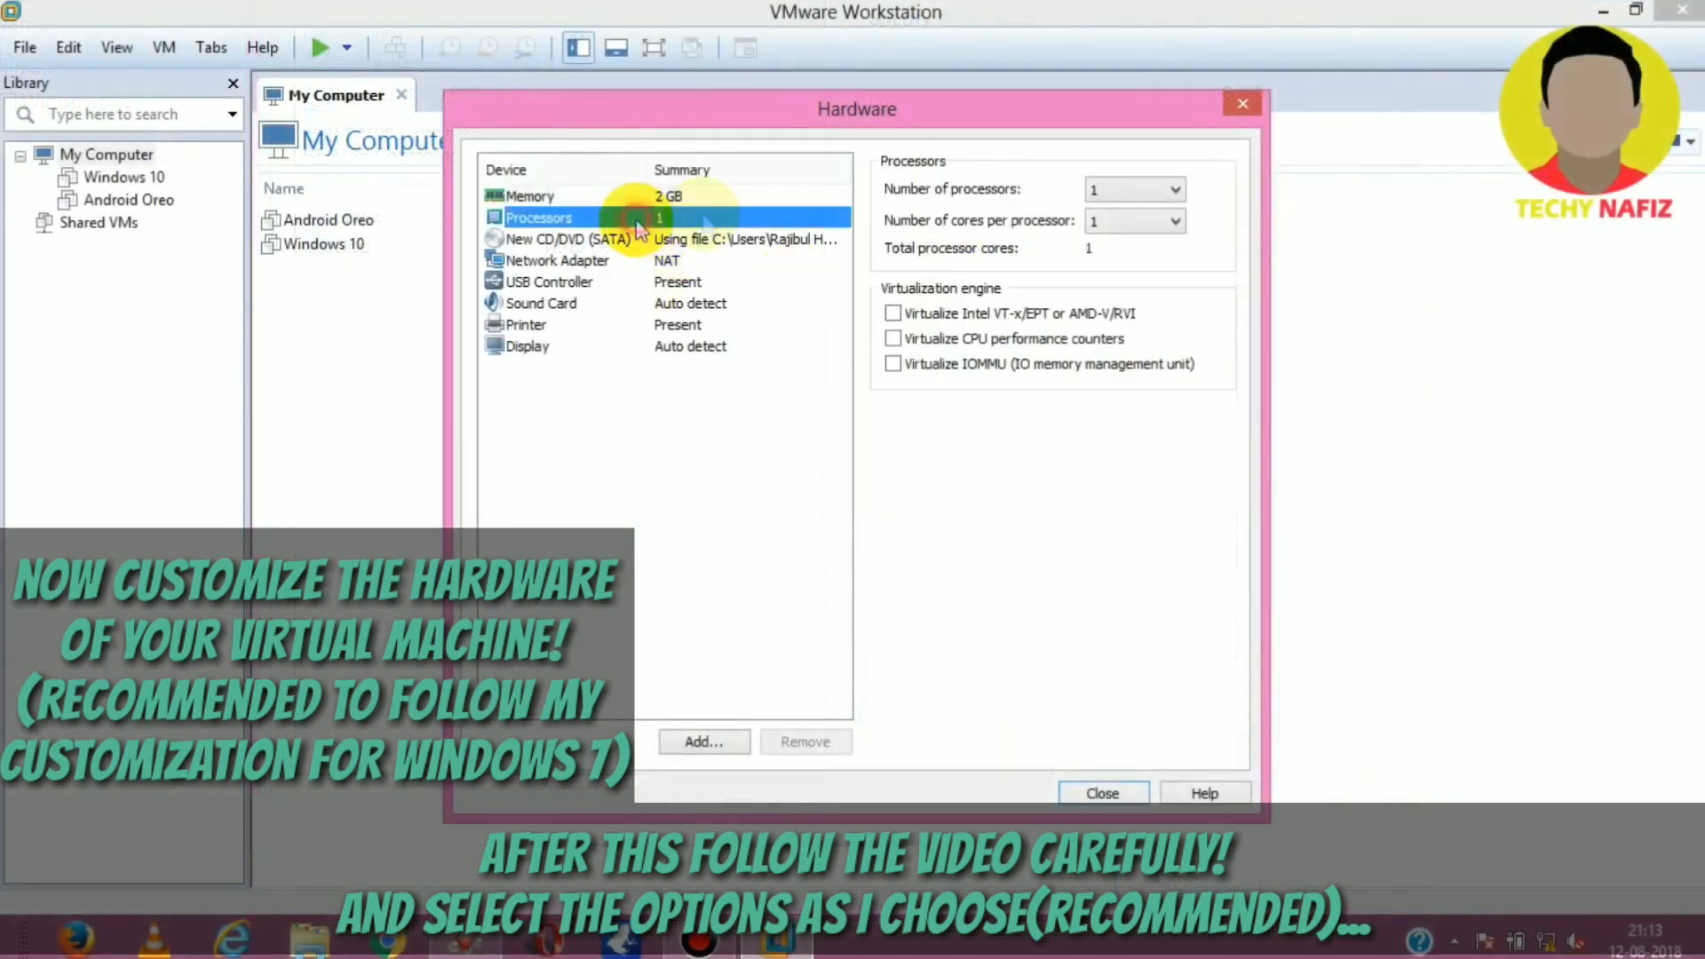
{"action": "left_click", "coordinate": [1137, 189]}
{"action": "left_click", "coordinate": [1103, 224]}
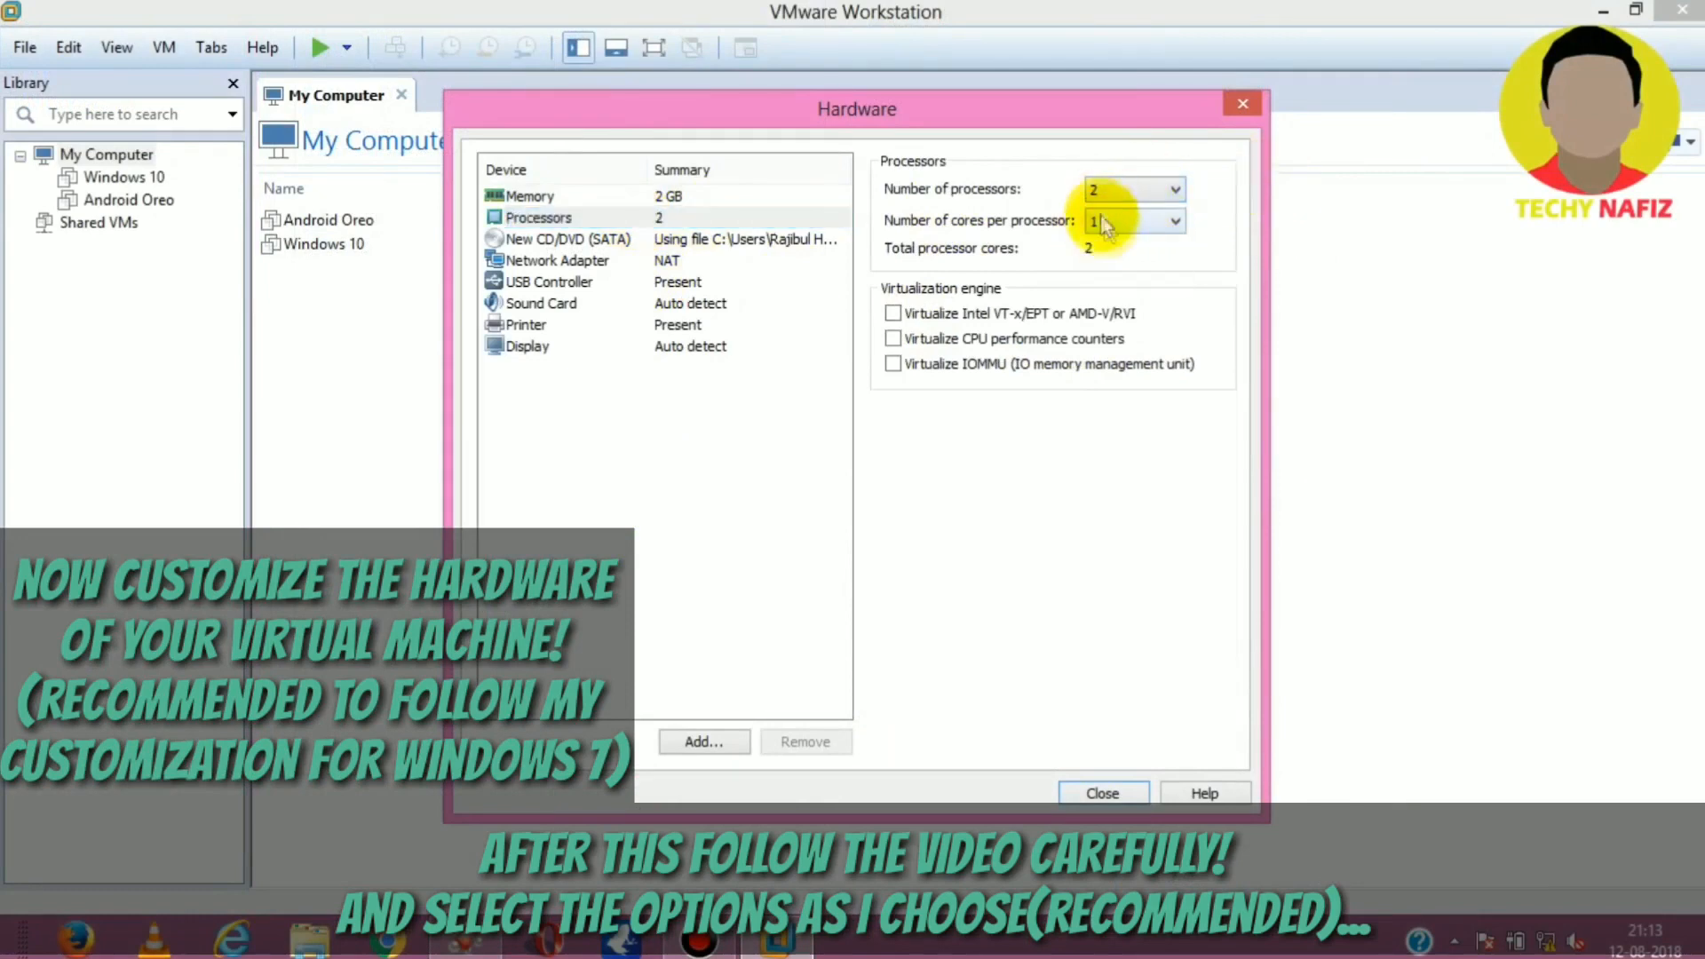
{"action": "left_click", "coordinate": [1103, 224]}
{"action": "left_click", "coordinate": [1137, 255]}
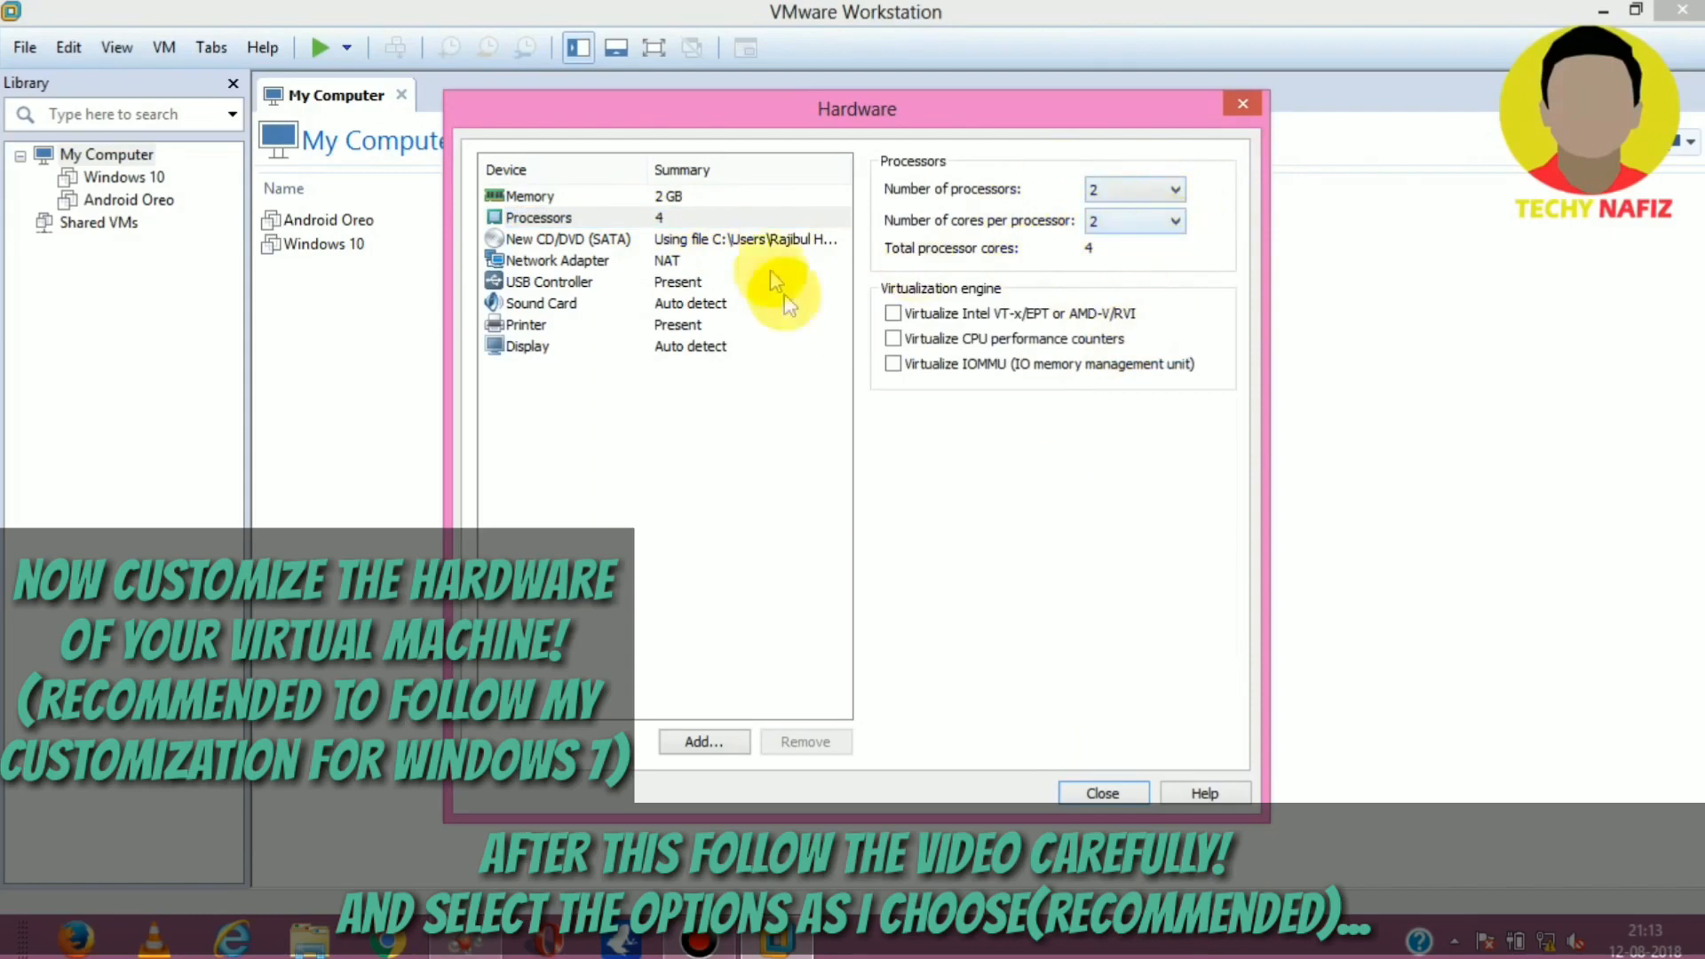
- Review the settings of the CD/DVD drive, network adapter and USB controller
{"action": "left_click", "coordinate": [762, 238]}
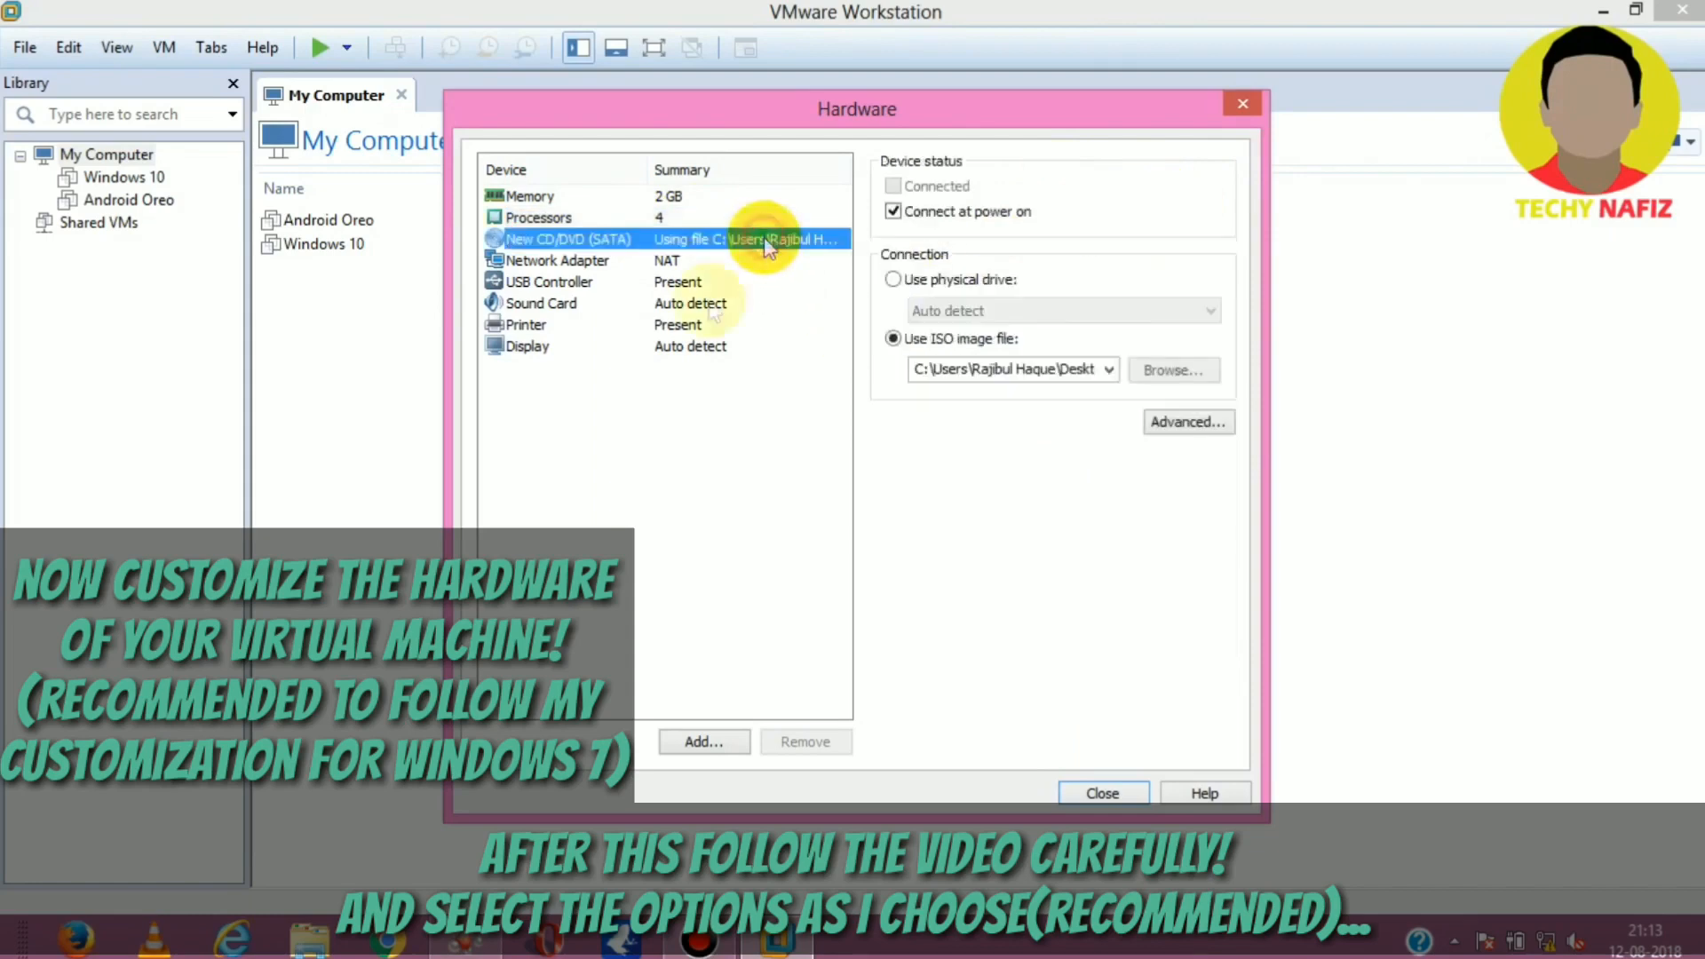
{"action": "left_click", "coordinate": [715, 260]}
{"action": "left_click", "coordinate": [704, 281]}
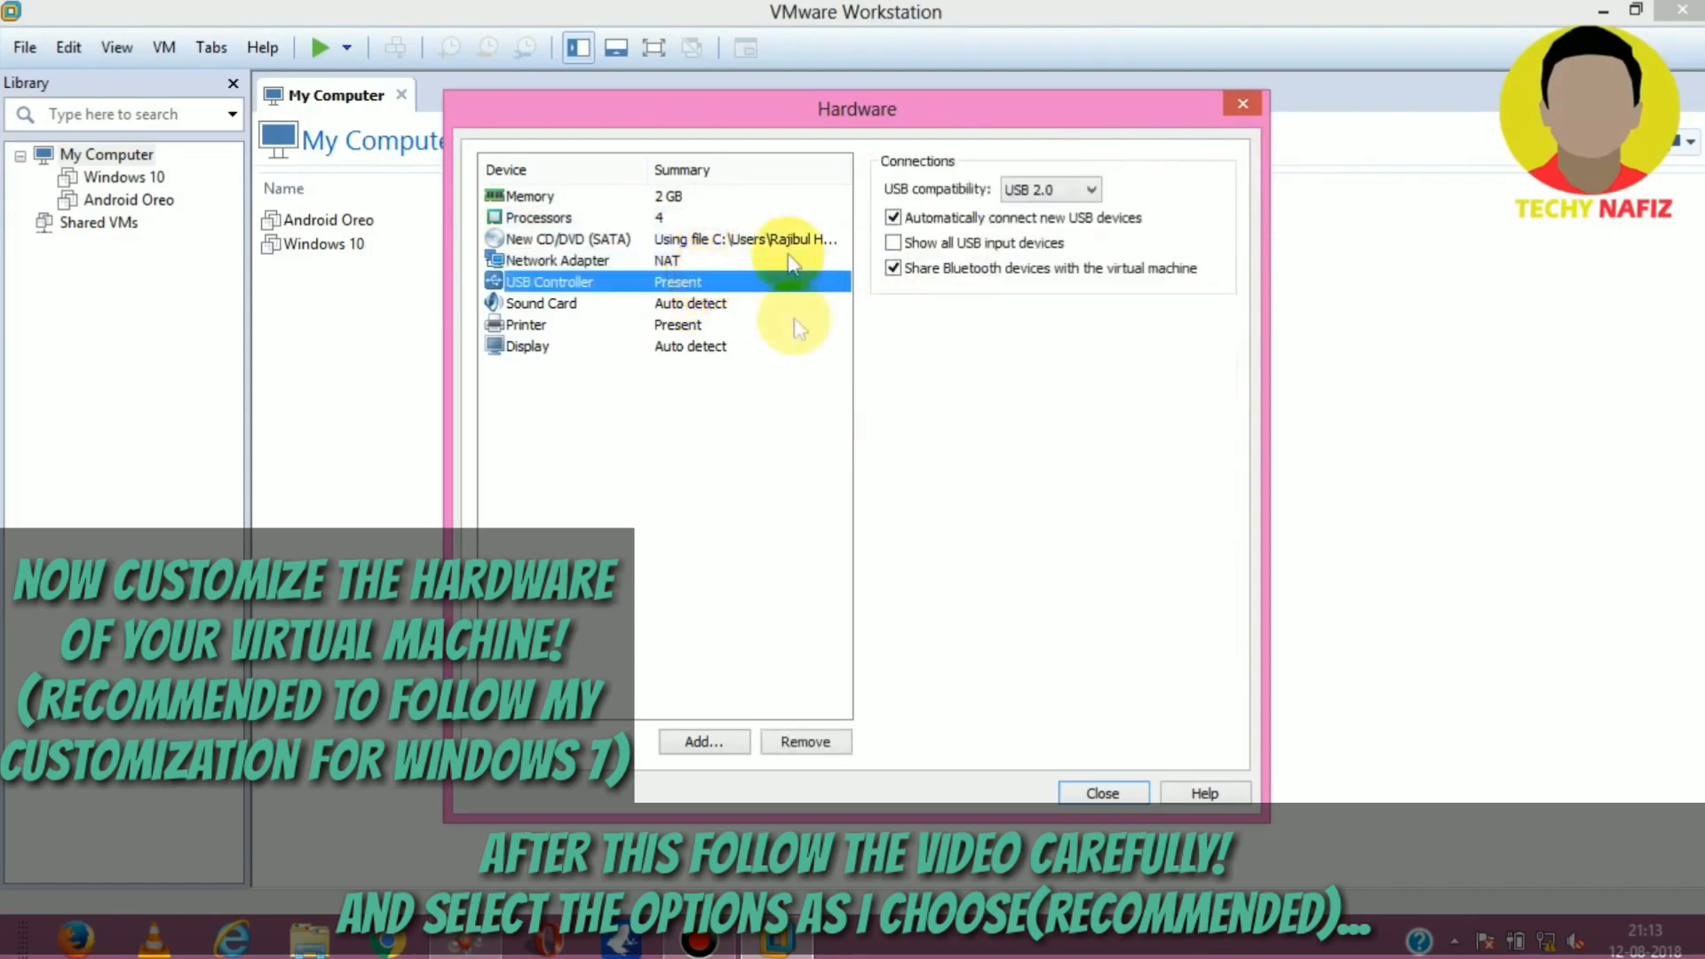
- Try USB 3.0 compatibility for the USB controller and set it back to USB 2.0
{"action": "left_click", "coordinate": [1047, 189]}
{"action": "left_click", "coordinate": [1030, 249]}
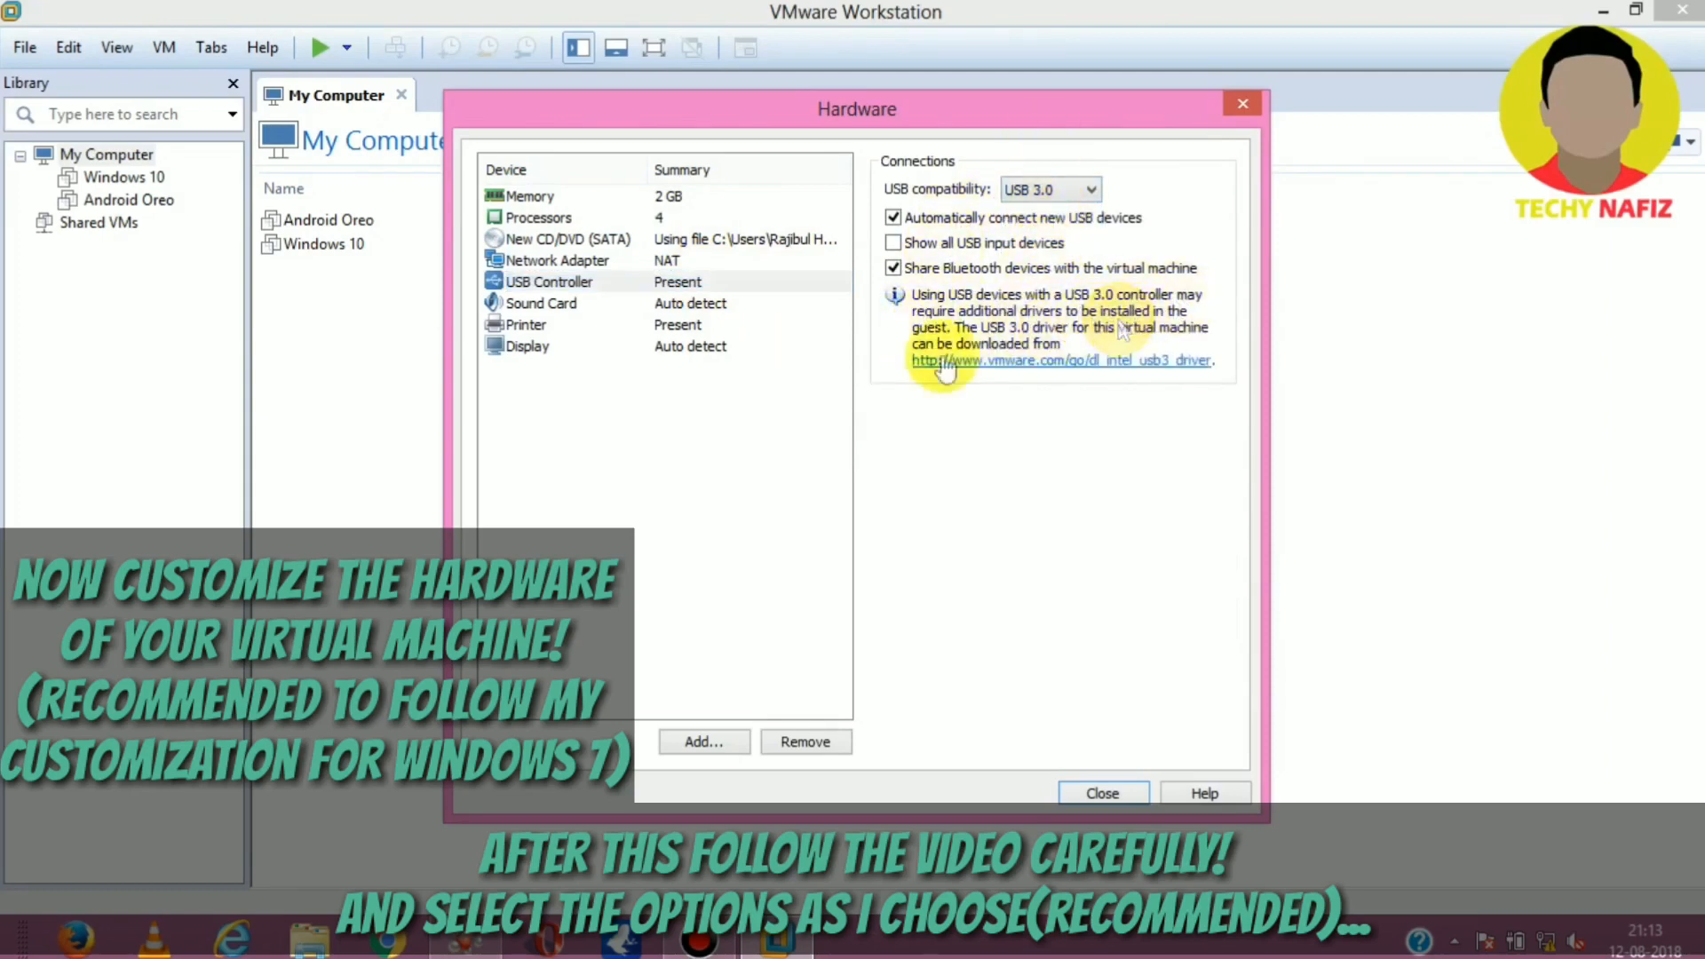
{"action": "left_click", "coordinate": [1083, 189]}
{"action": "left_click", "coordinate": [1066, 222]}
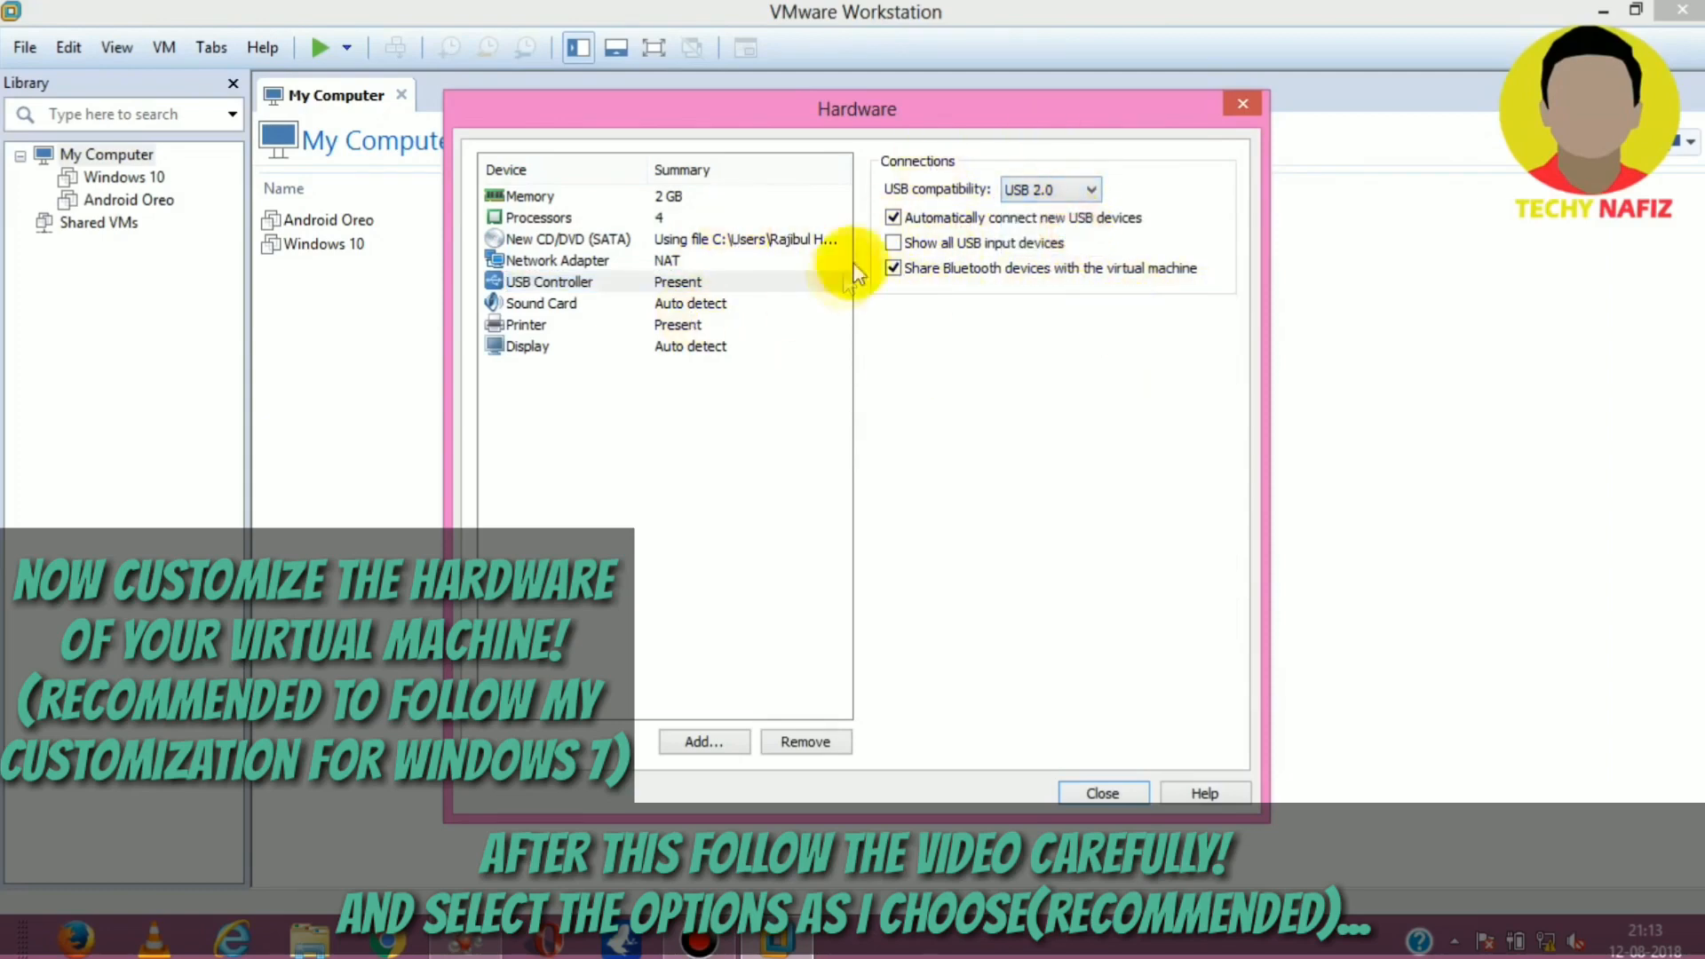
- Review the printer, sound card and display settings, keeping the graphics memory at 1 GB (recommended)
{"action": "left_click", "coordinate": [672, 324]}
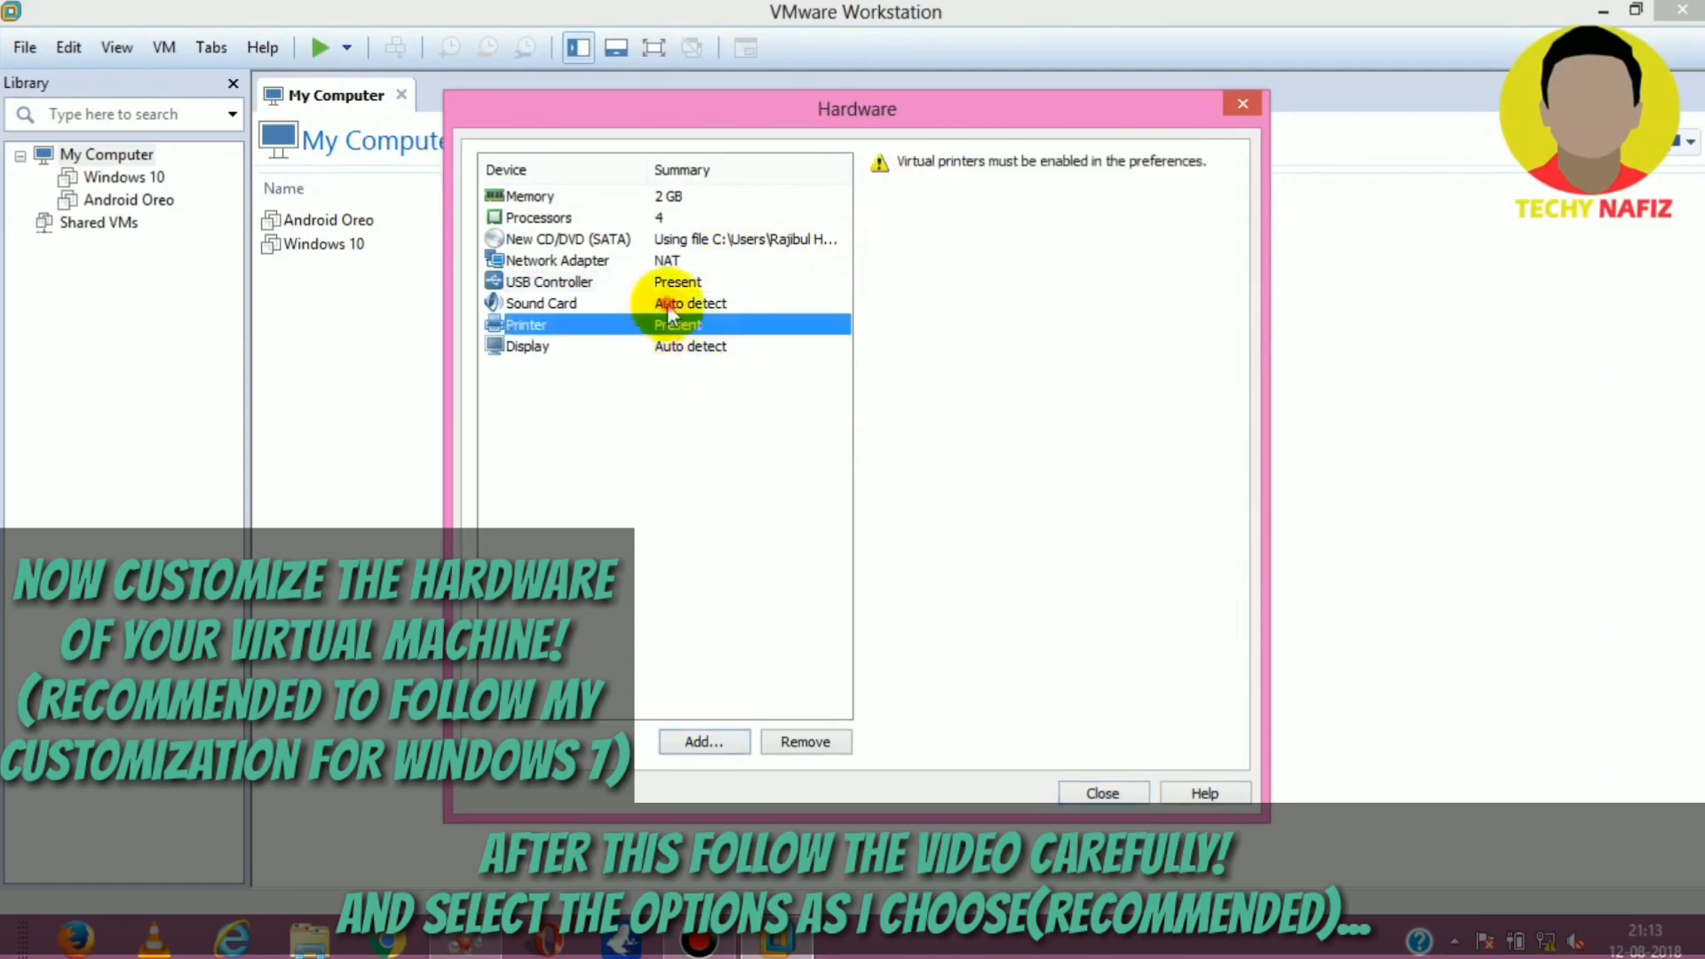
{"action": "left_click", "coordinate": [668, 304]}
{"action": "left_click", "coordinate": [698, 325]}
{"action": "left_click", "coordinate": [773, 346]}
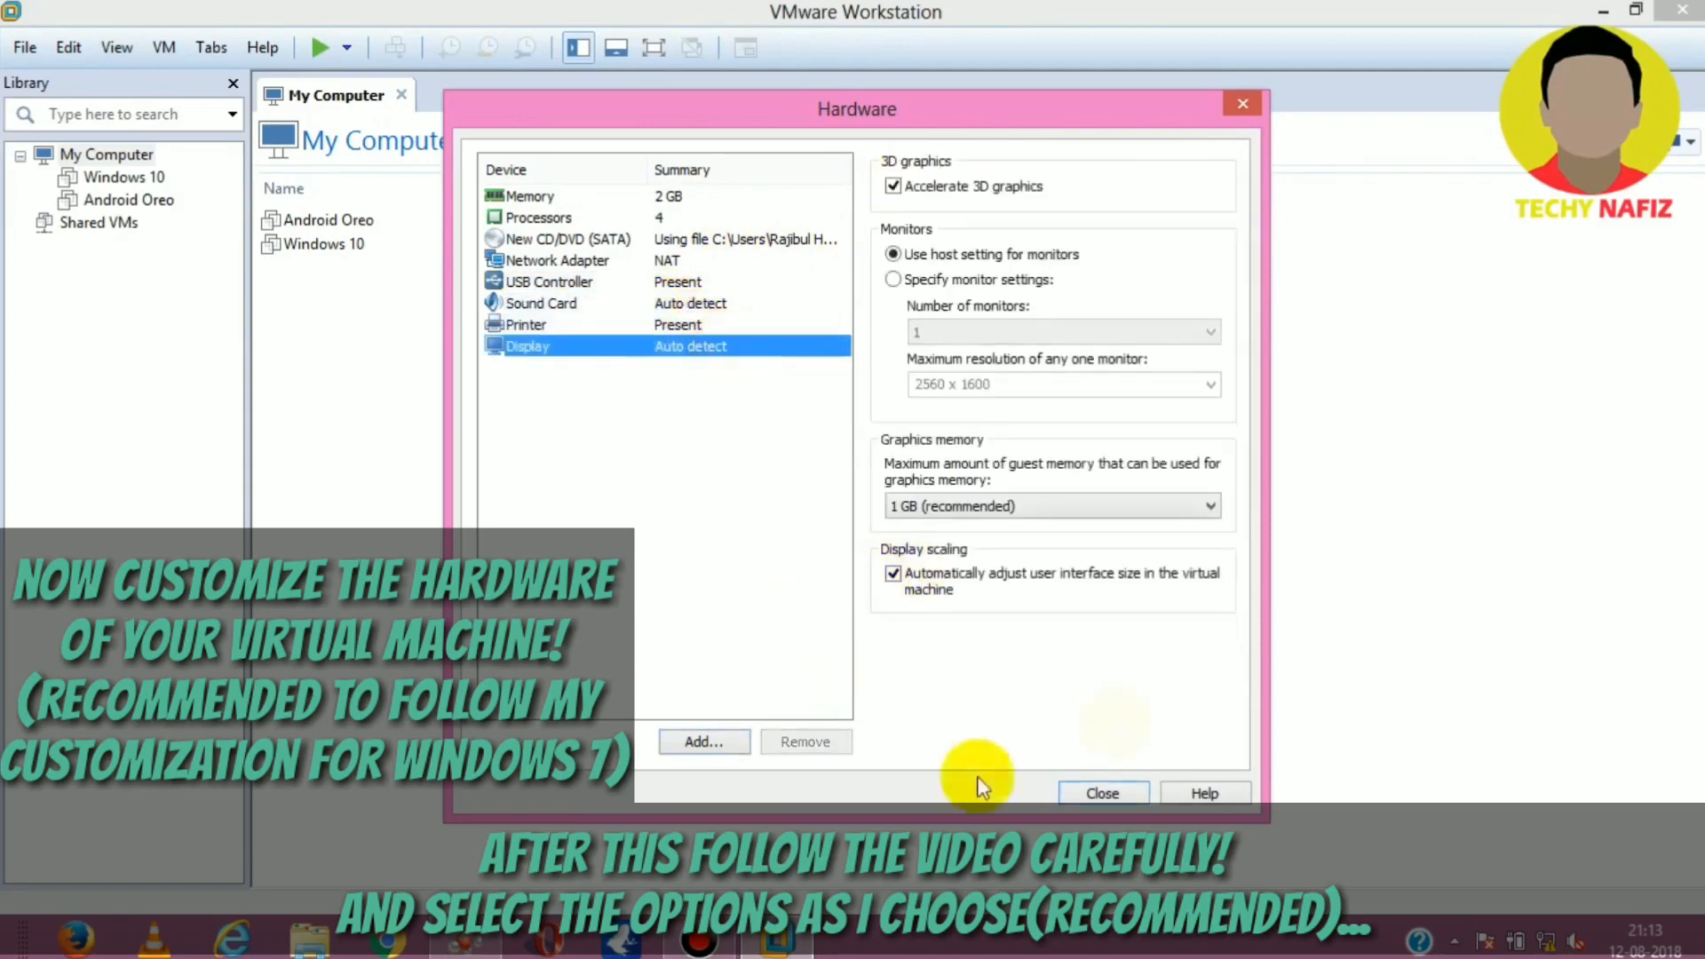
{"action": "left_click", "coordinate": [957, 505]}
{"action": "left_click", "coordinate": [972, 506]}
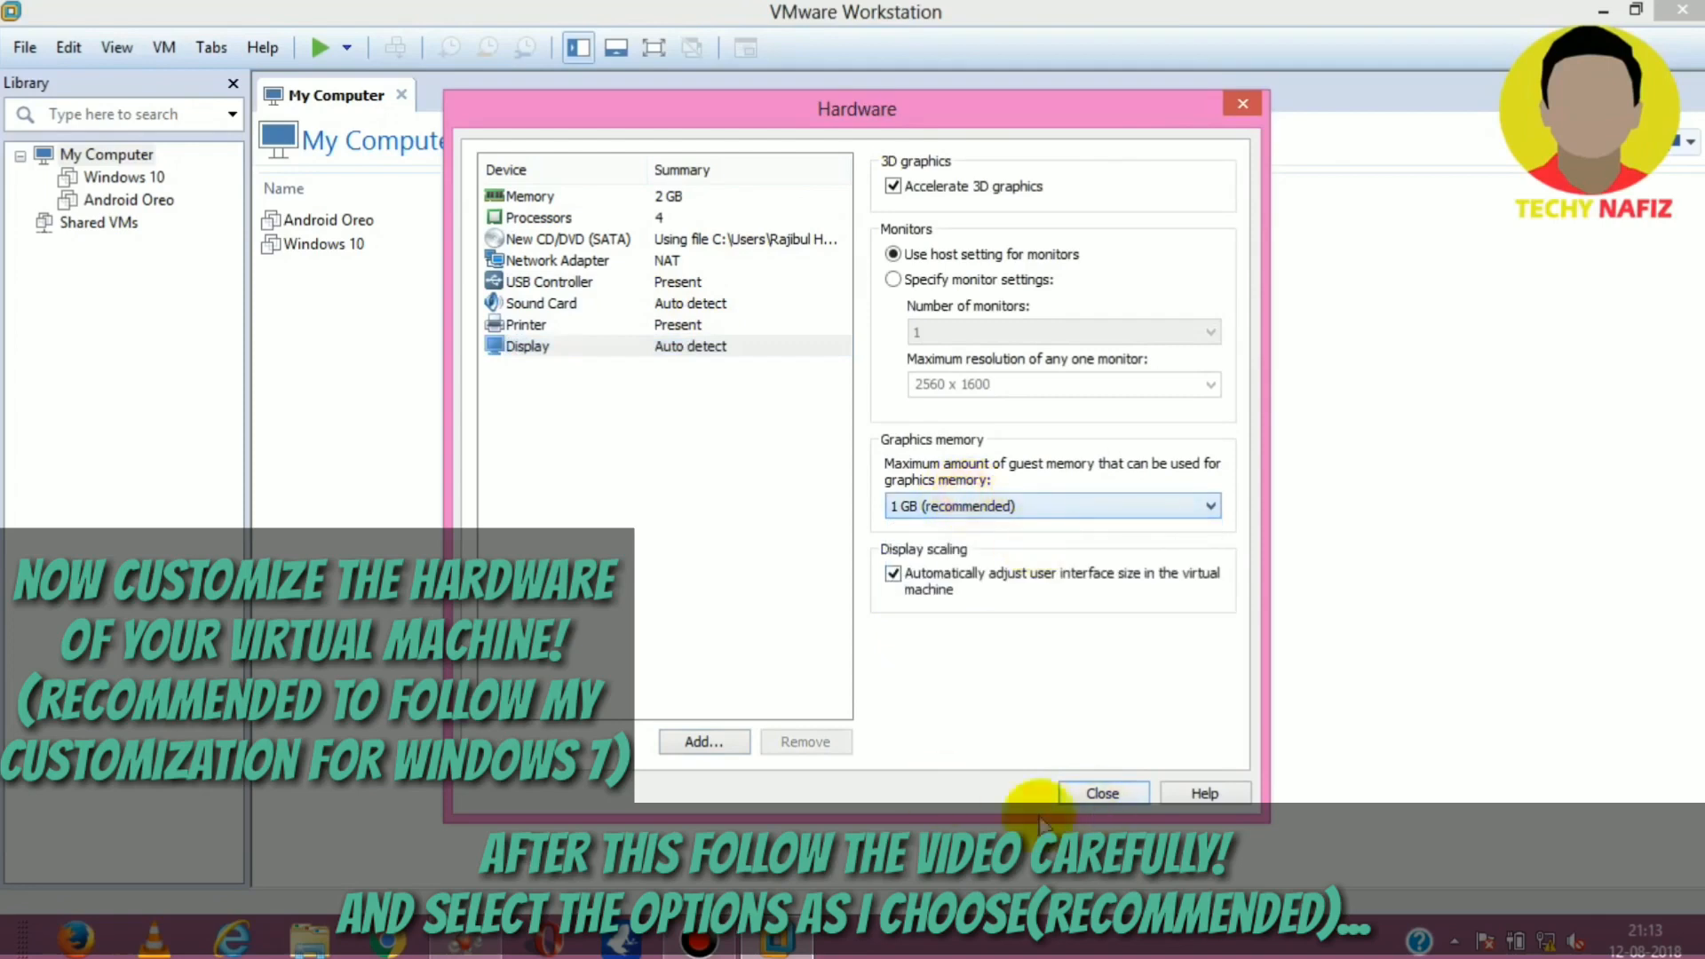
- Finish the wizard to create the Windows 7 virtual machine and power it on
{"action": "left_click", "coordinate": [1102, 793]}
{"action": "left_click_drag", "start_coordinate": [1098, 424], "coordinate": [1098, 378]}
{"action": "left_click", "coordinate": [976, 701]}
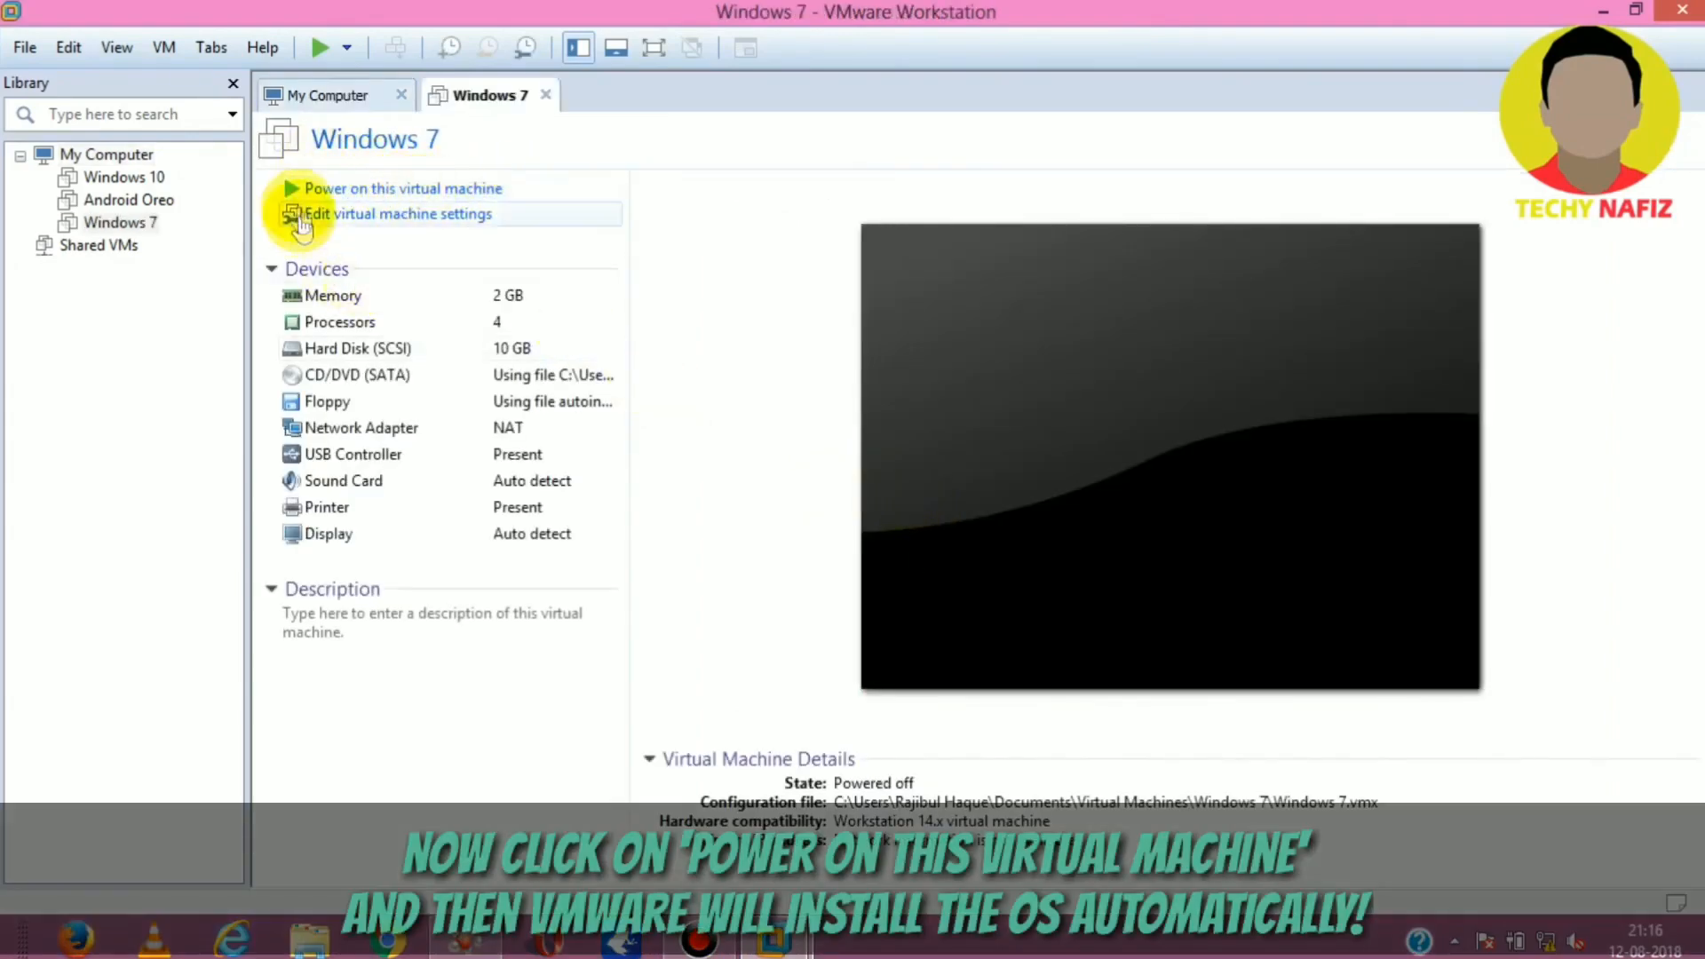
{"action": "left_click", "coordinate": [444, 190]}
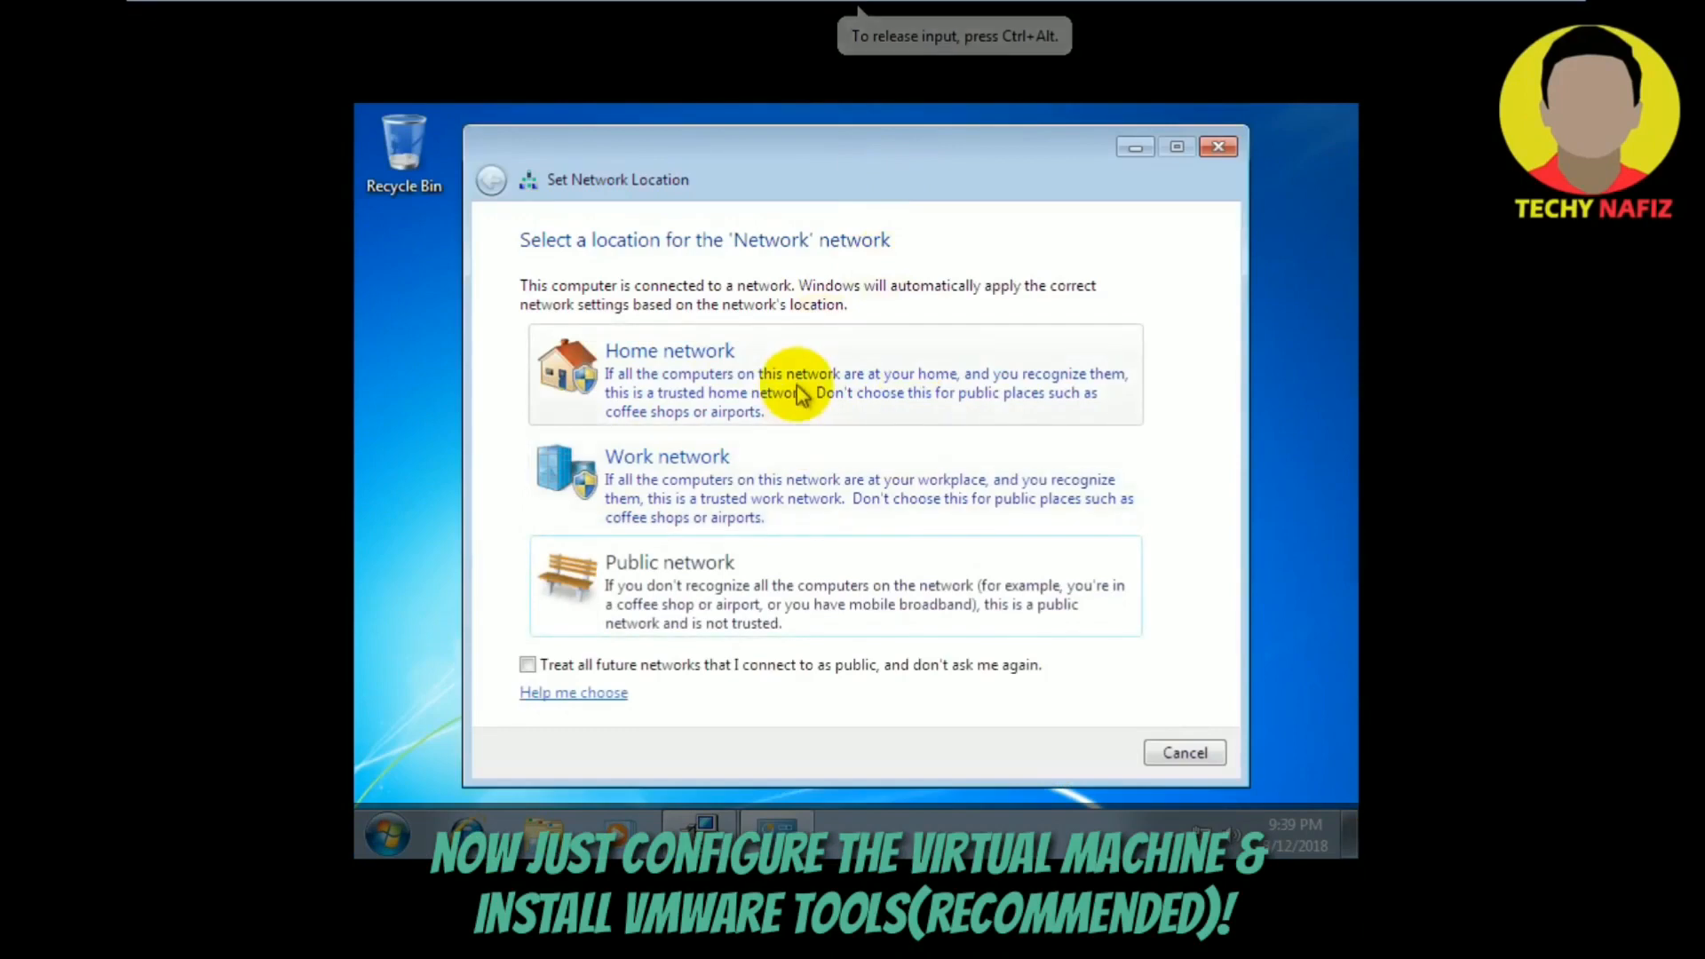
- Set the guest's network location to Home network and proceed past the homegroup sharing options
{"action": "left_click", "coordinate": [782, 382]}
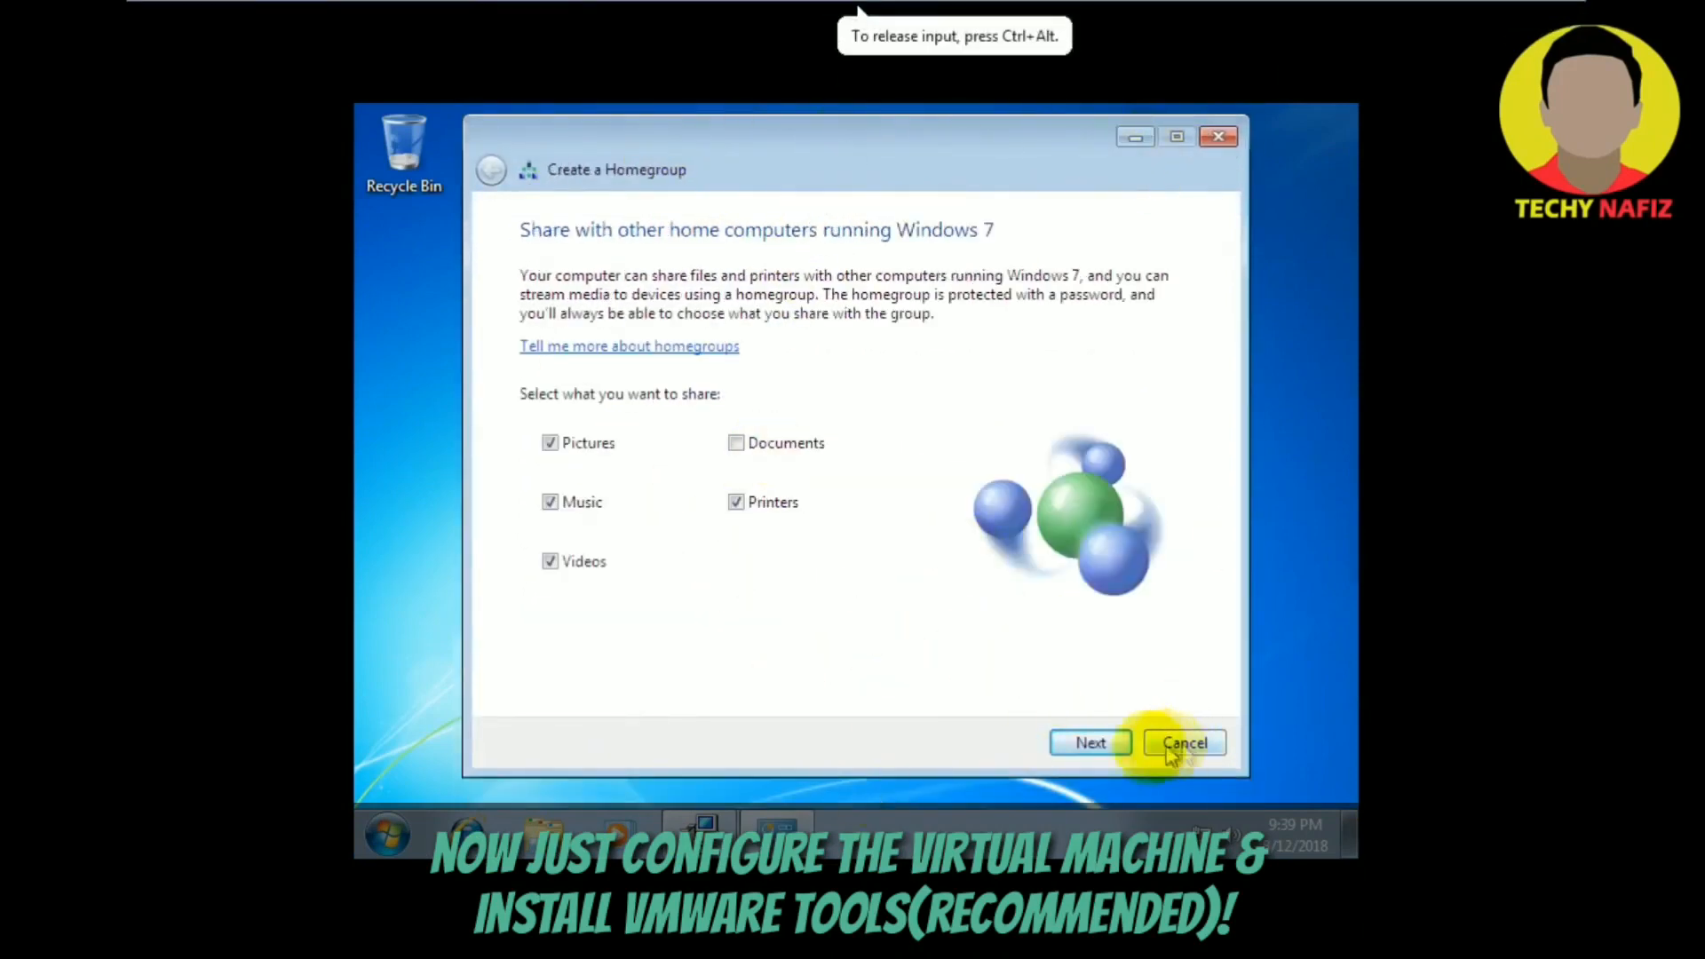
{"action": "left_click", "coordinate": [1091, 742]}
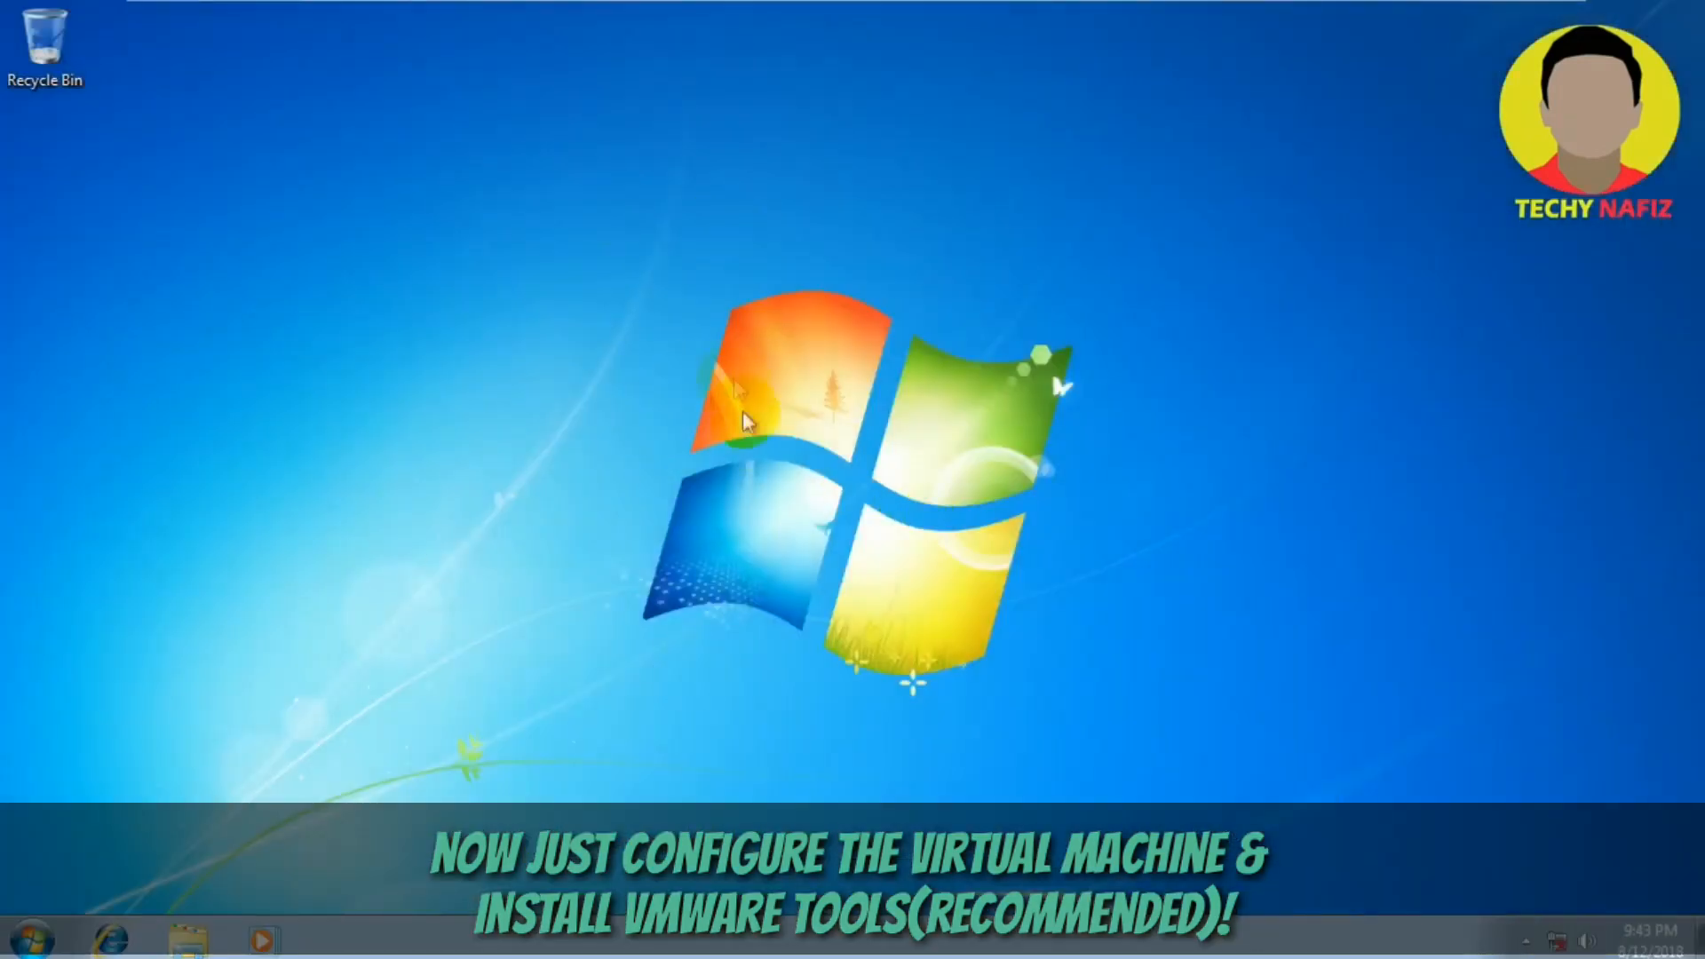
- Refresh the guest desktop and open the Libraries window maximized
{"action": "right_click", "coordinate": [746, 422]}
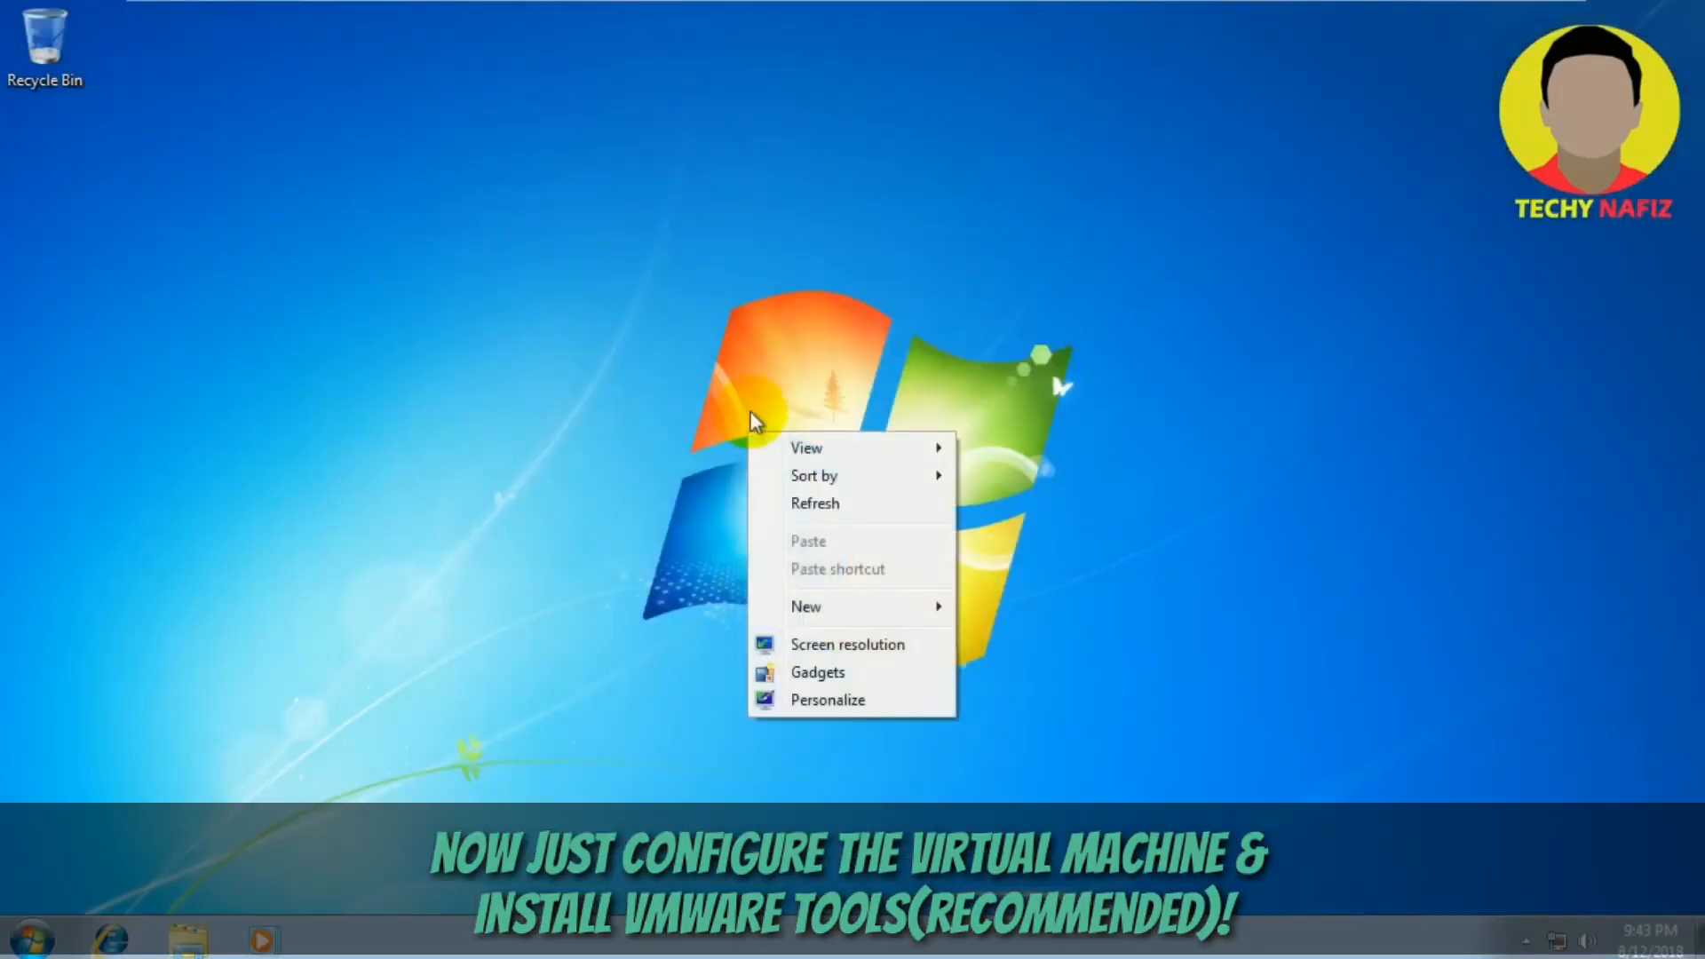
{"action": "left_click", "coordinate": [793, 500]}
{"action": "left_click", "coordinate": [182, 939]}
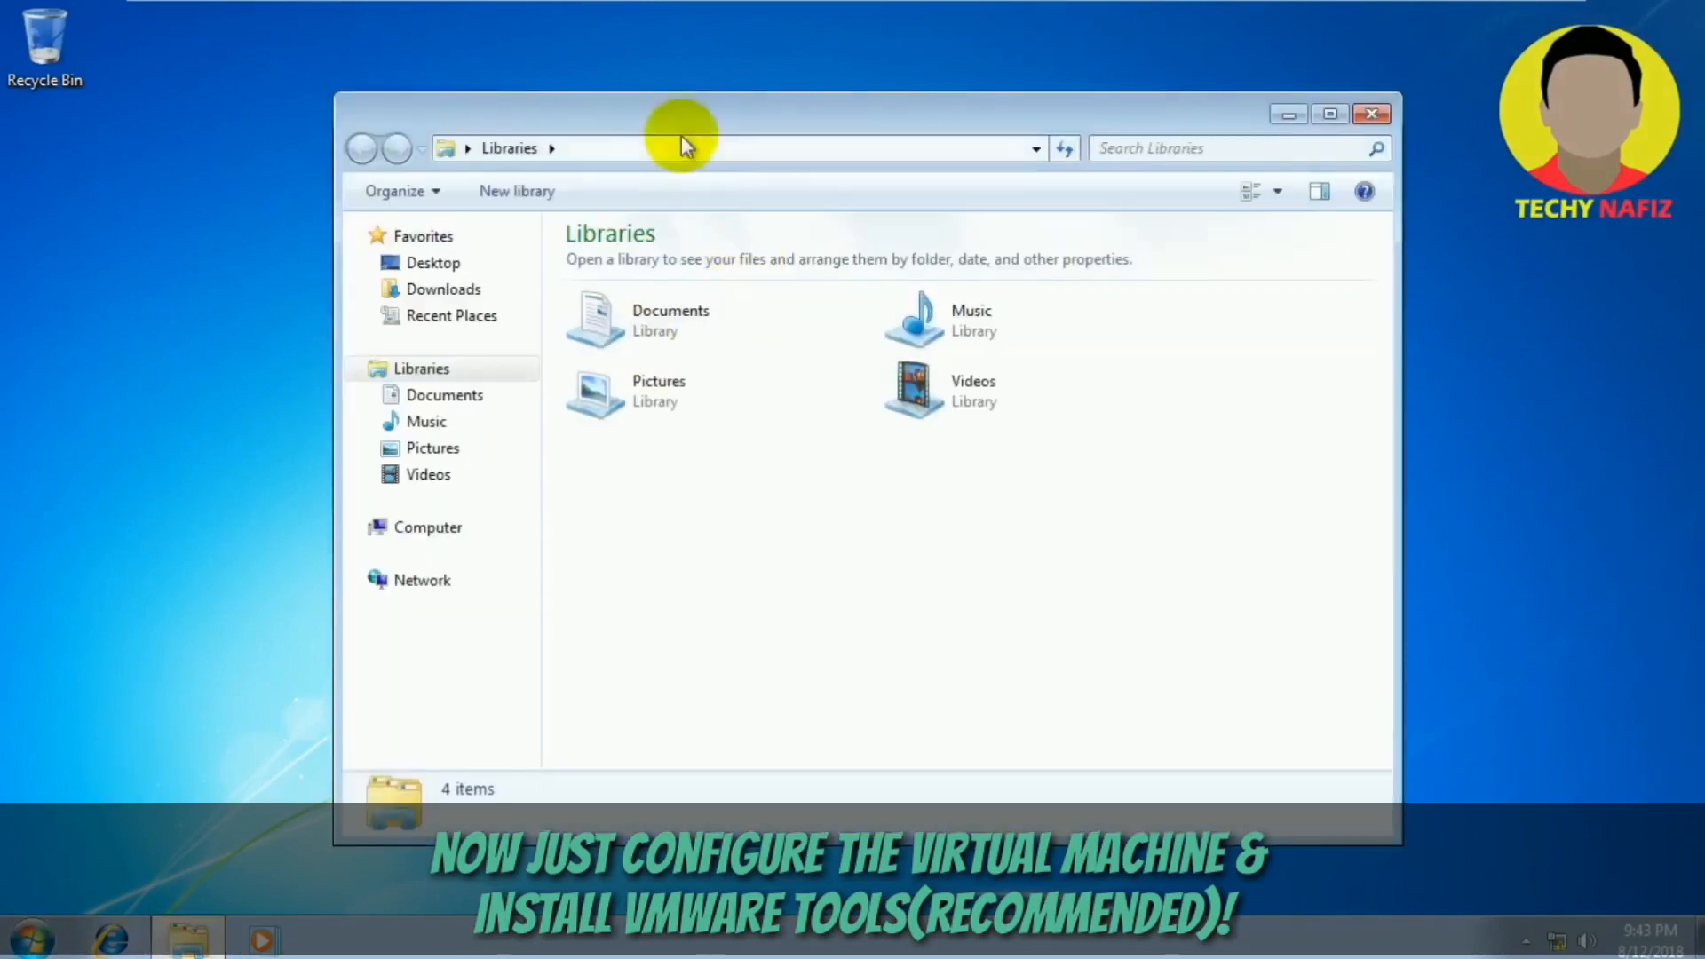
{"action": "double_click", "coordinate": [685, 144]}
- Browse the Music and Videos libraries and the Computer drives, and open the Computer's properties
{"action": "left_click", "coordinate": [81, 318]}
{"action": "left_click", "coordinate": [85, 371]}
{"action": "left_click", "coordinate": [53, 423]}
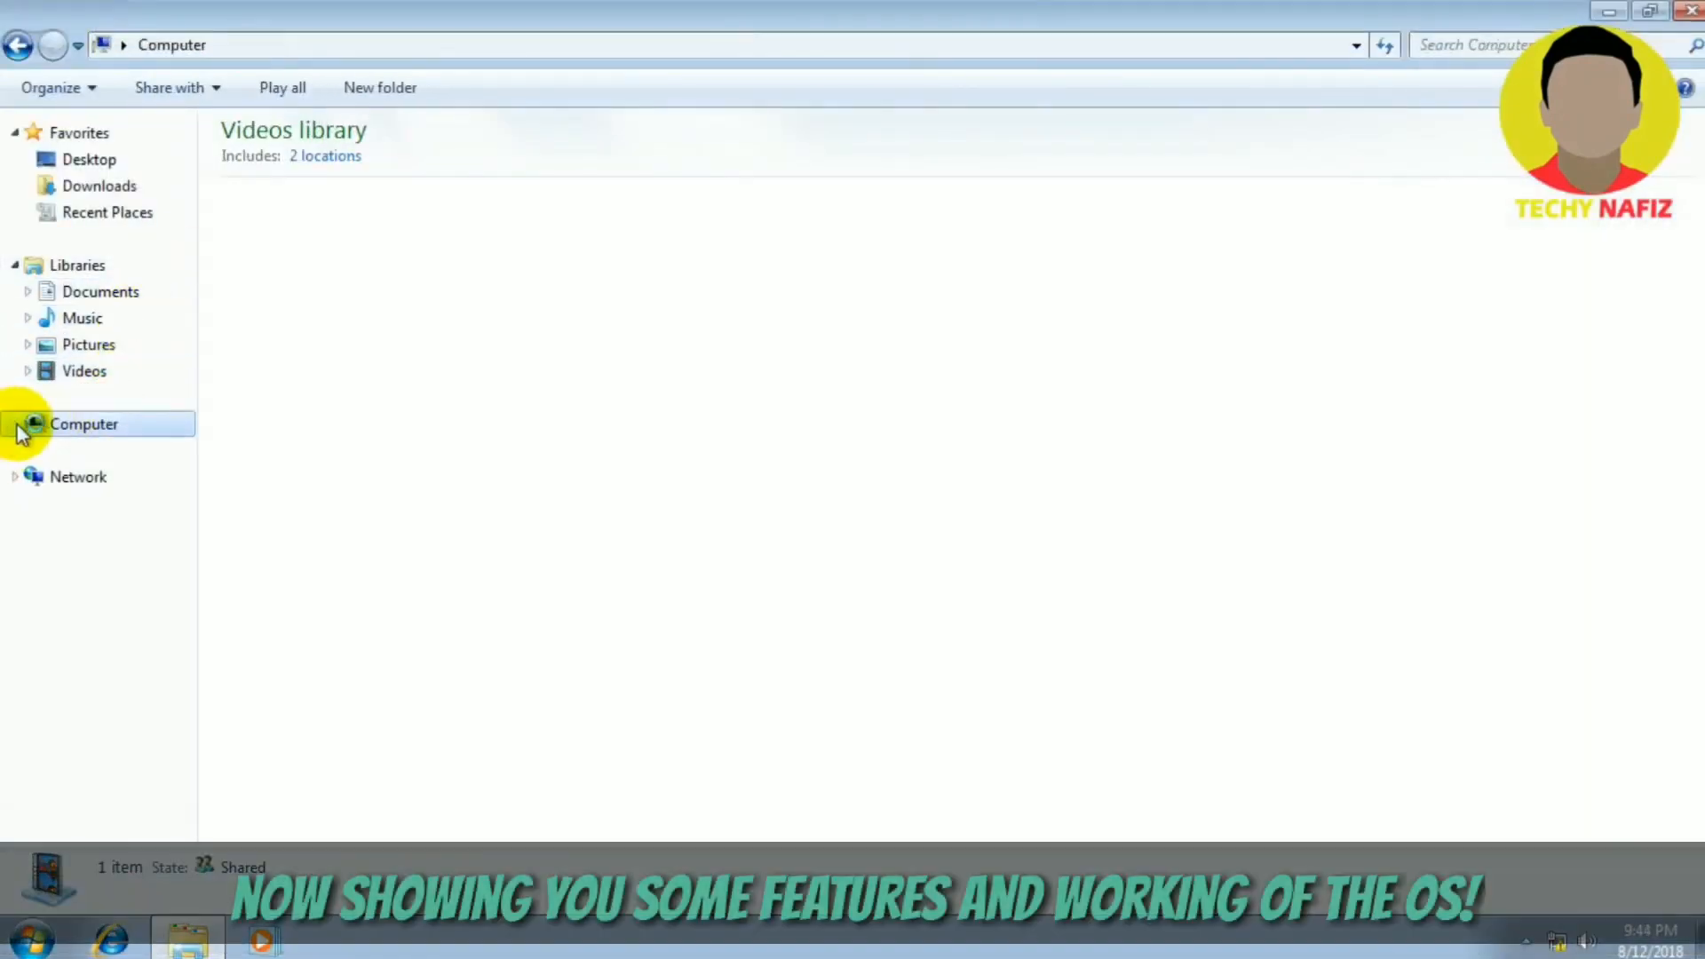
{"action": "right_click", "coordinate": [136, 425]}
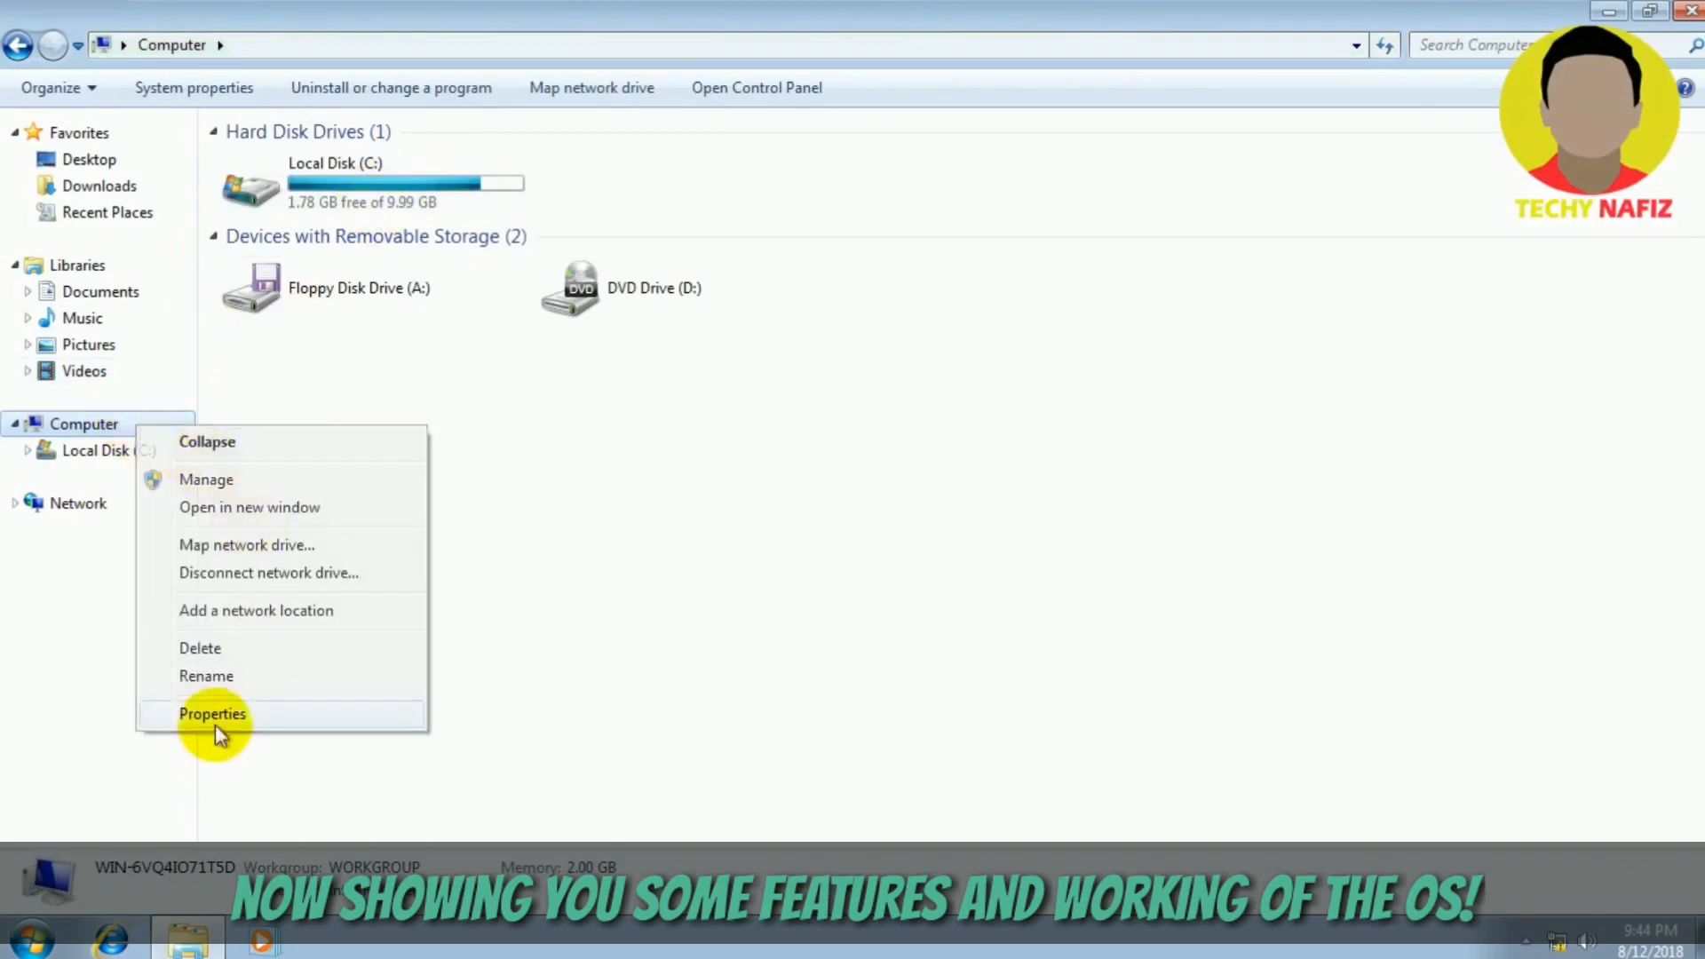
{"action": "left_click", "coordinate": [215, 723]}
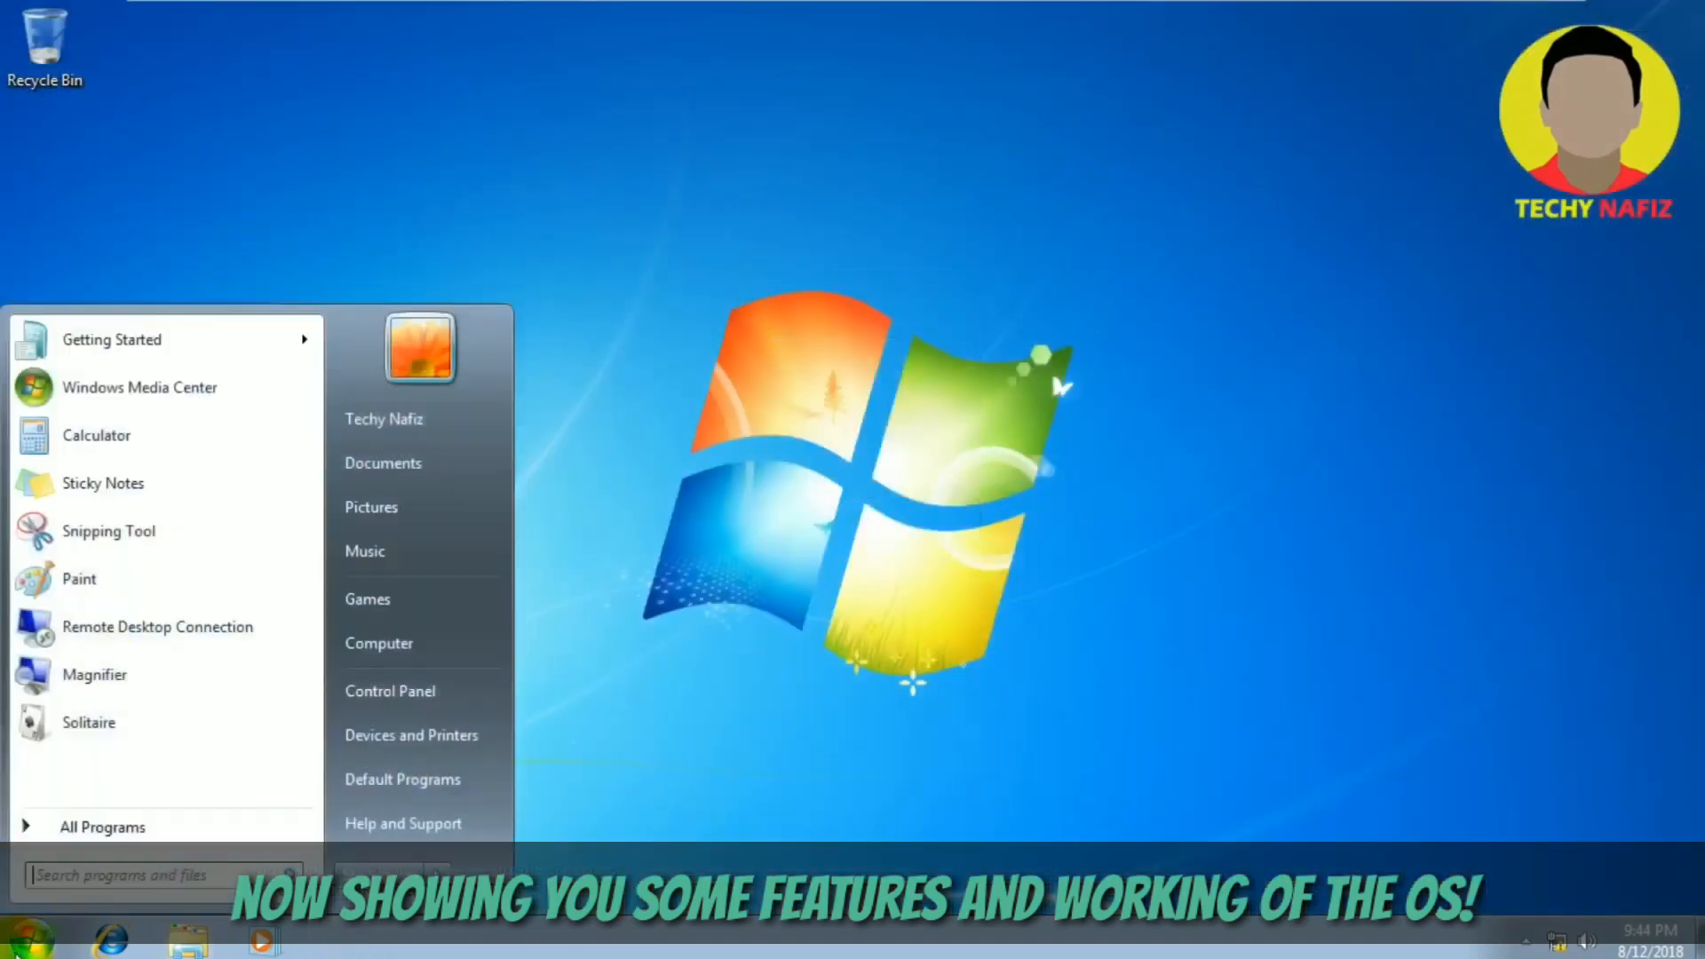
- In the guest's Paint, draw a heart about 291 × 260 px, fill it with orange and close Paint
{"action": "left_click", "coordinate": [619, 400]}
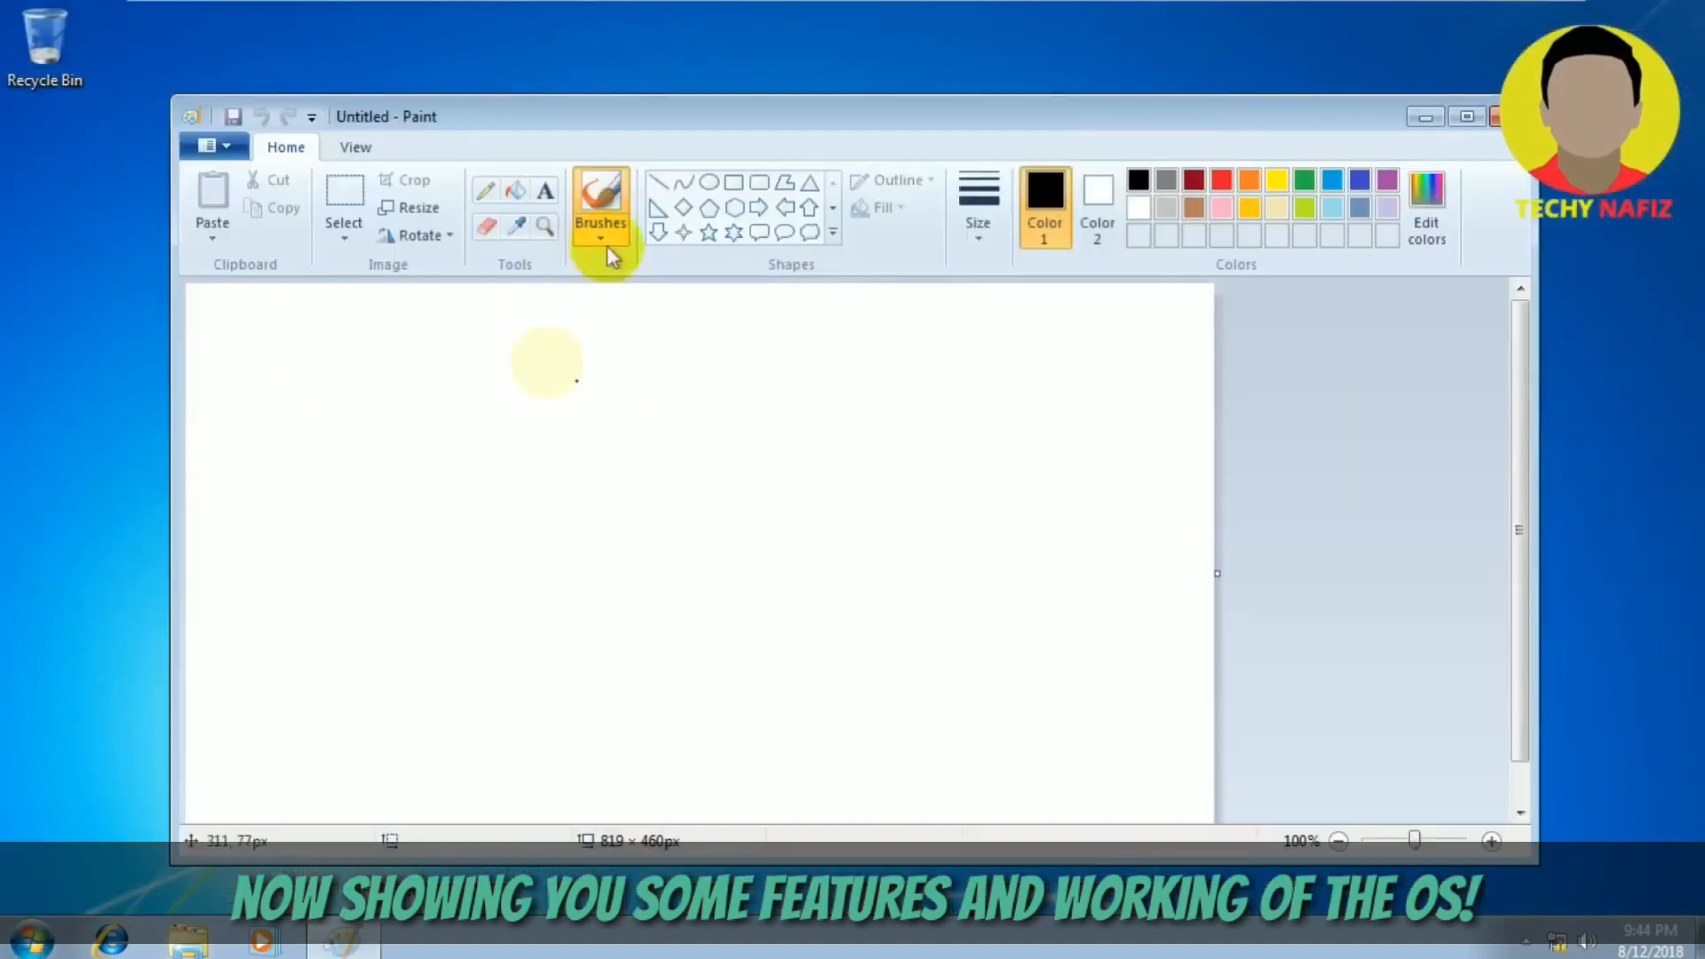
{"action": "left_click_drag", "start_coordinate": [460, 415], "coordinate": [826, 746]}
{"action": "left_click", "coordinate": [1250, 180]}
{"action": "left_click", "coordinate": [515, 190]}
{"action": "left_click", "coordinate": [711, 533]}
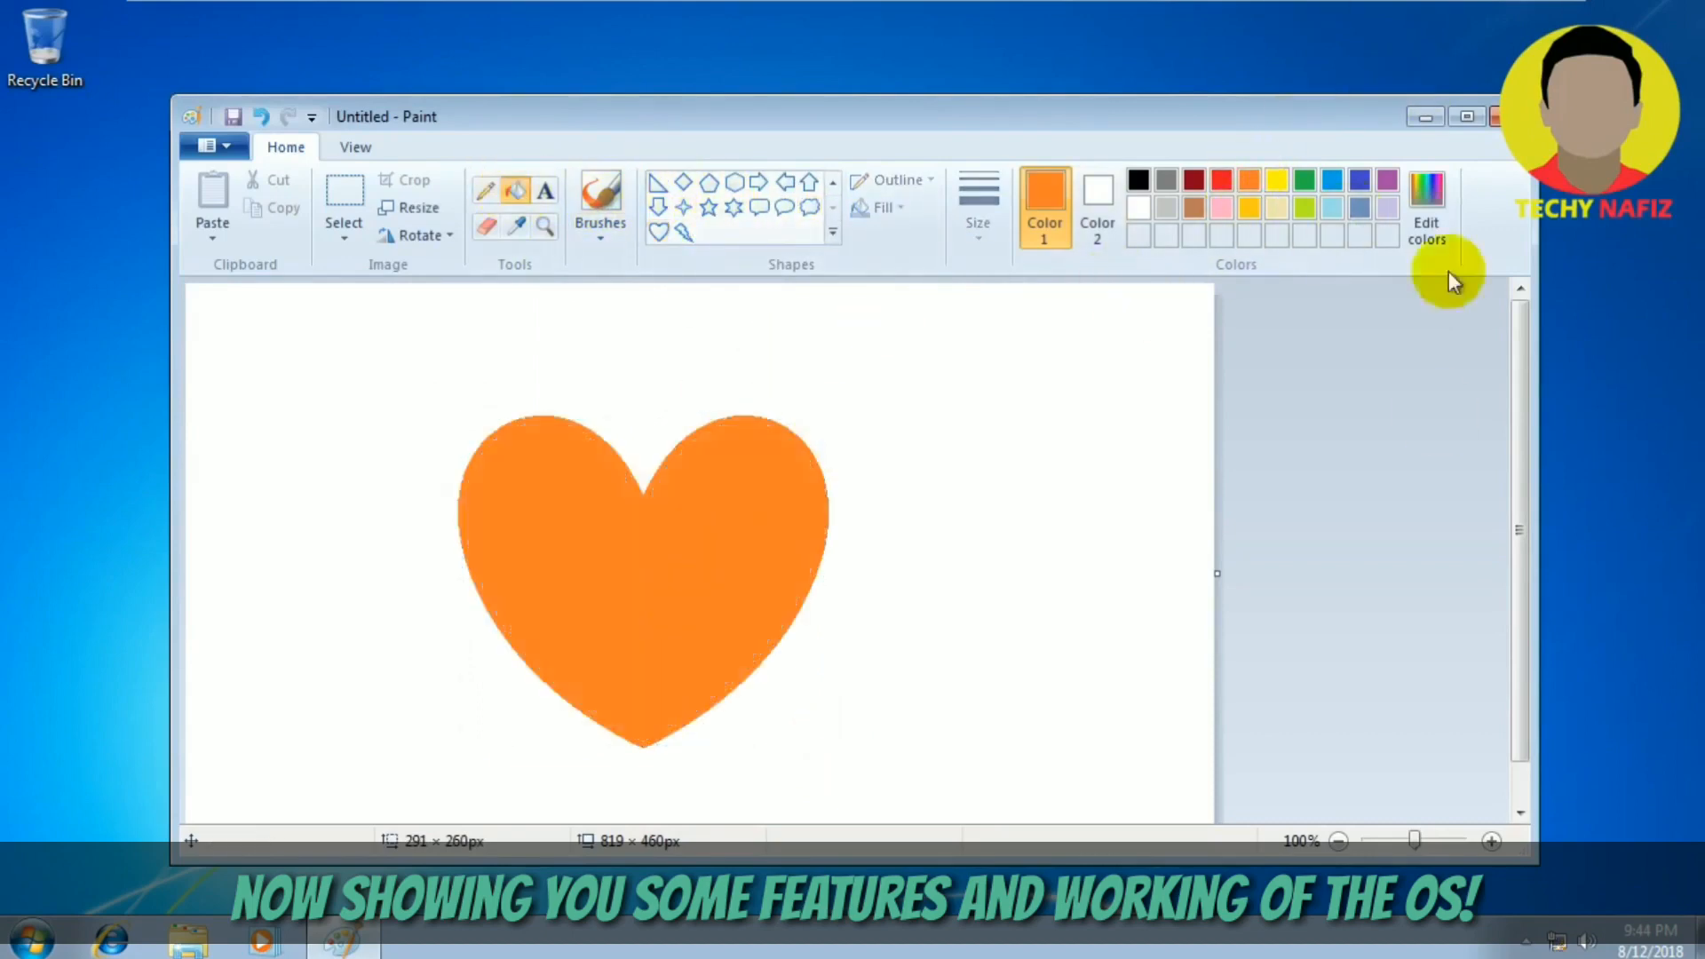
{"action": "left_click", "coordinate": [1508, 116]}
{"action": "left_click", "coordinate": [902, 494]}
- Launch Minesweeper from the guest's installed games and bring up a new board
{"action": "left_click", "coordinate": [33, 938]}
{"action": "left_click", "coordinate": [122, 826]}
{"action": "left_click", "coordinate": [62, 568]}
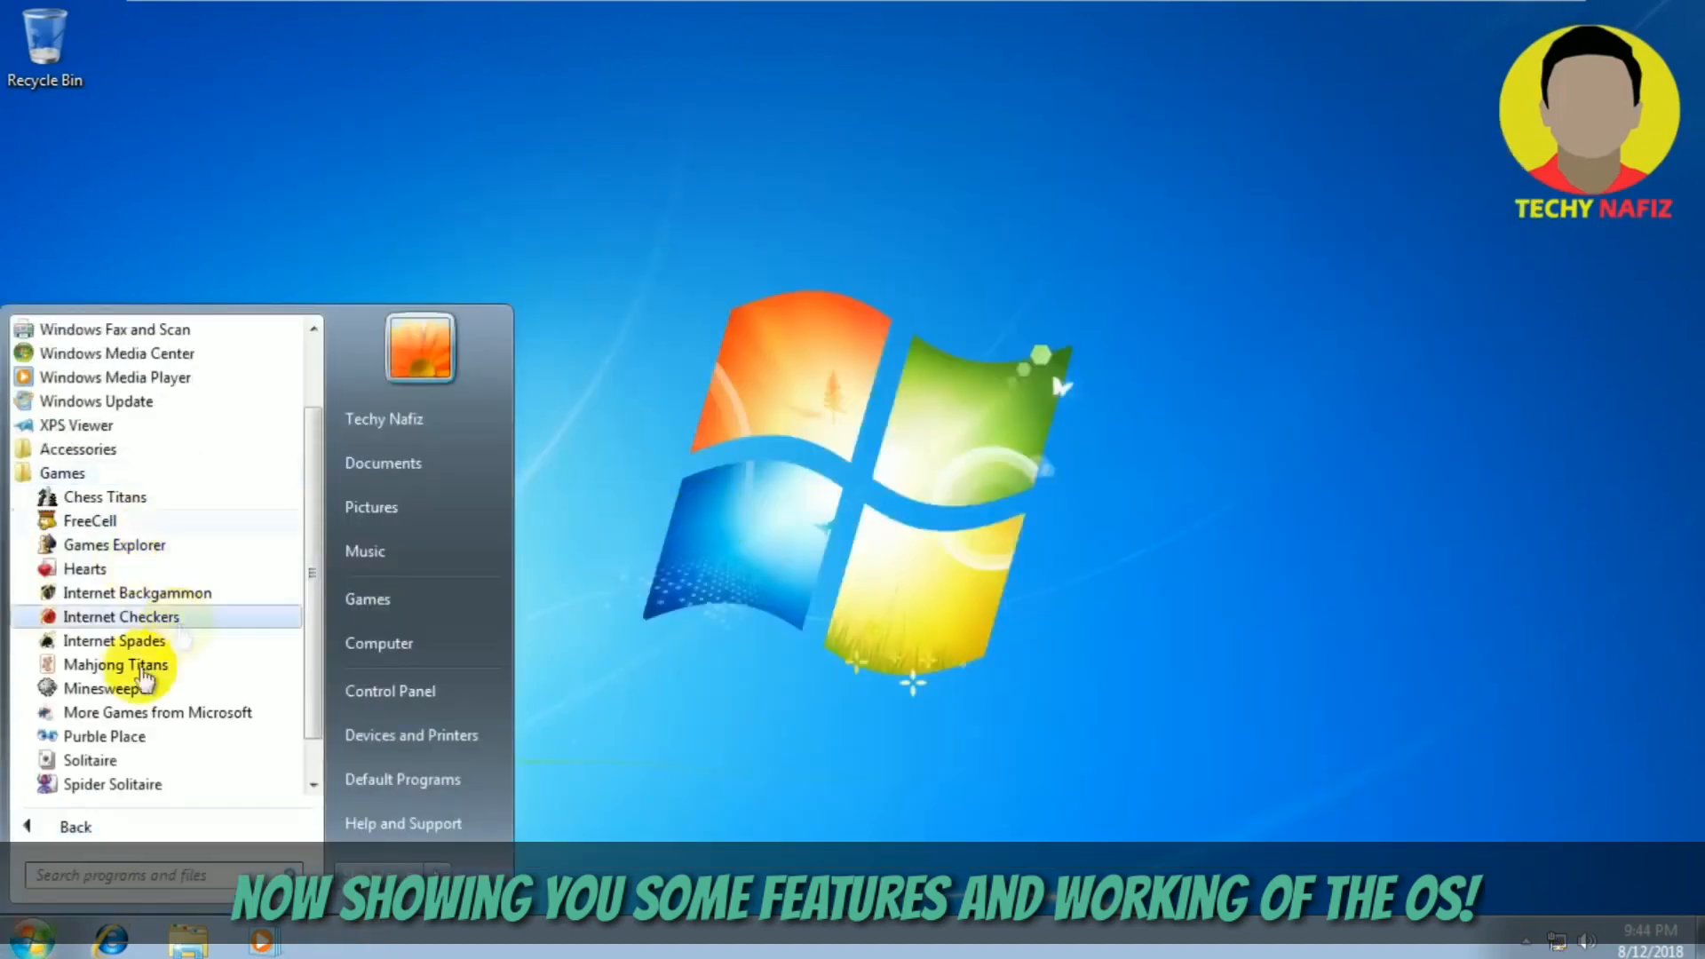
{"action": "left_click", "coordinate": [93, 685]}
{"action": "left_click", "coordinate": [1048, 395]}
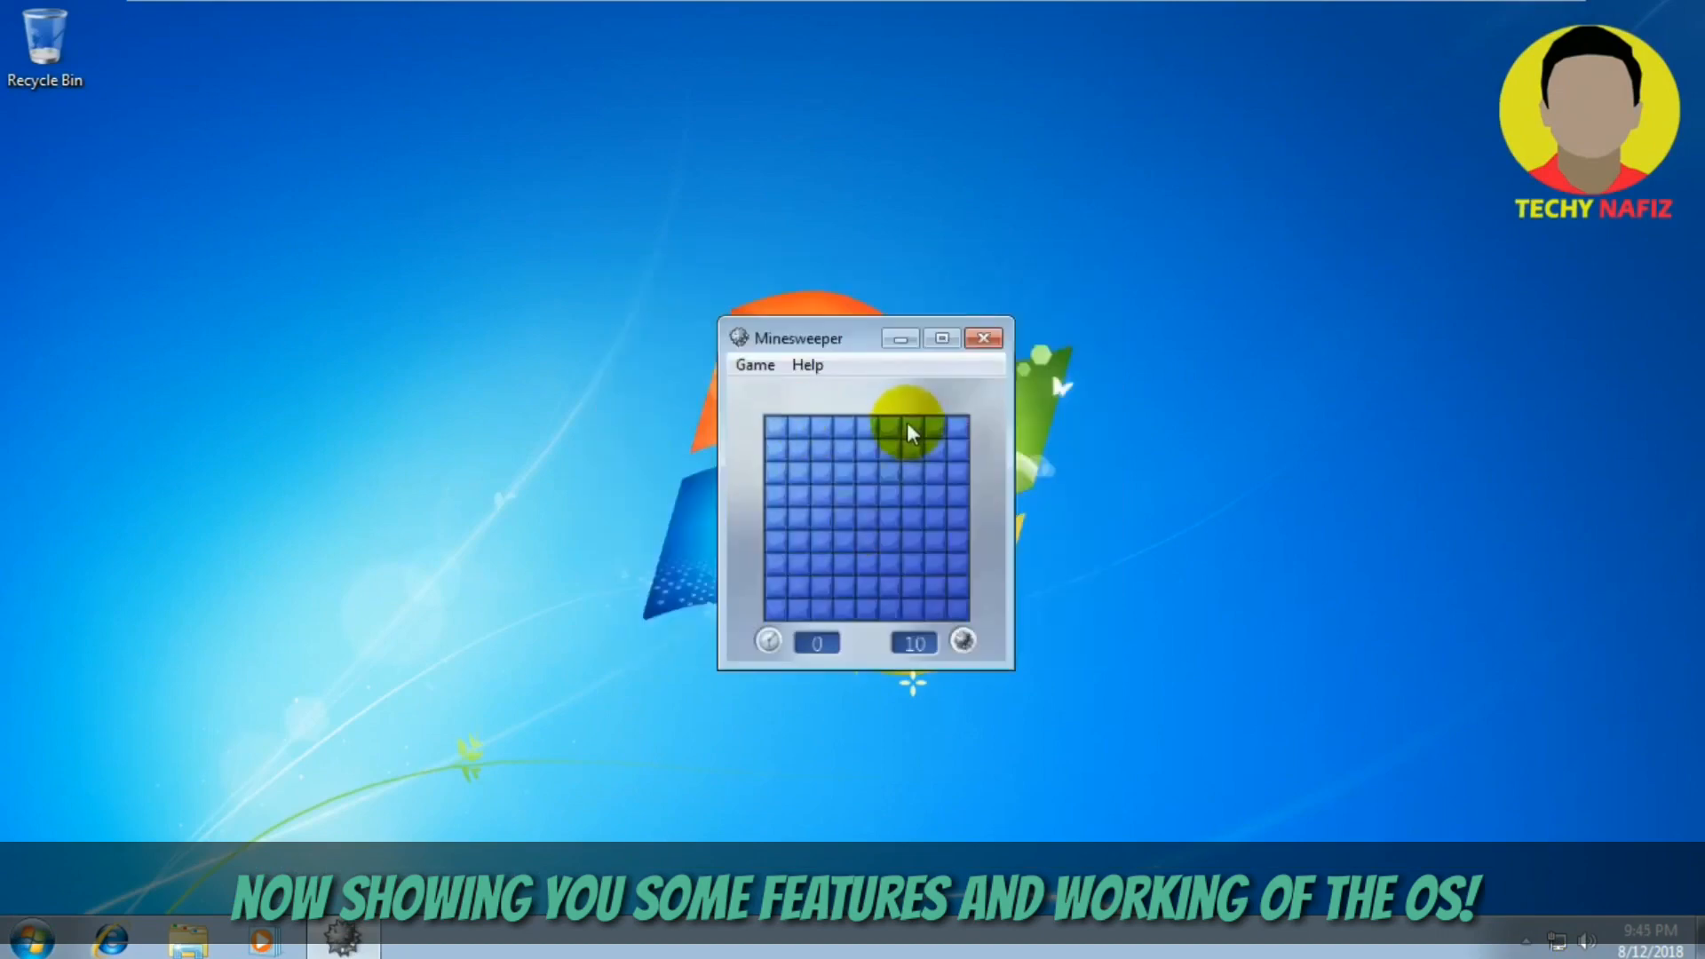
- Play Minesweeper by uncovering several squares across the board, and close the game
{"action": "left_click", "coordinate": [887, 479]}
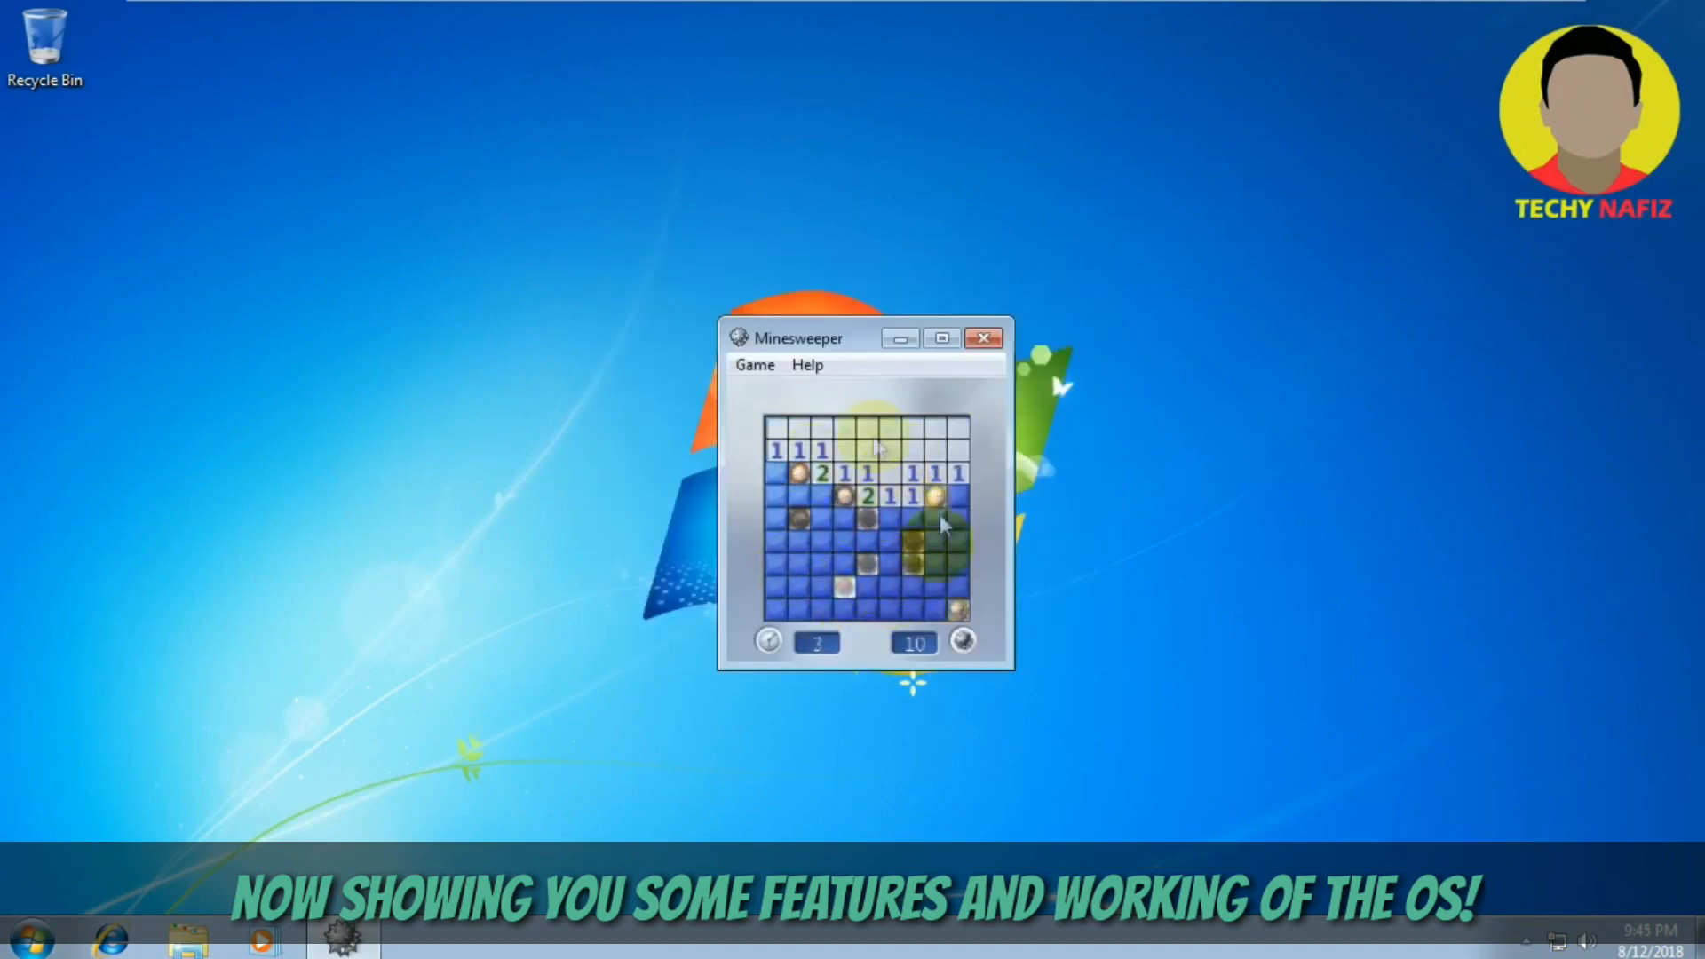
{"action": "left_click", "coordinate": [869, 595]}
{"action": "left_click", "coordinate": [887, 472]}
{"action": "left_click", "coordinate": [824, 587]}
{"action": "left_click", "coordinate": [791, 589]}
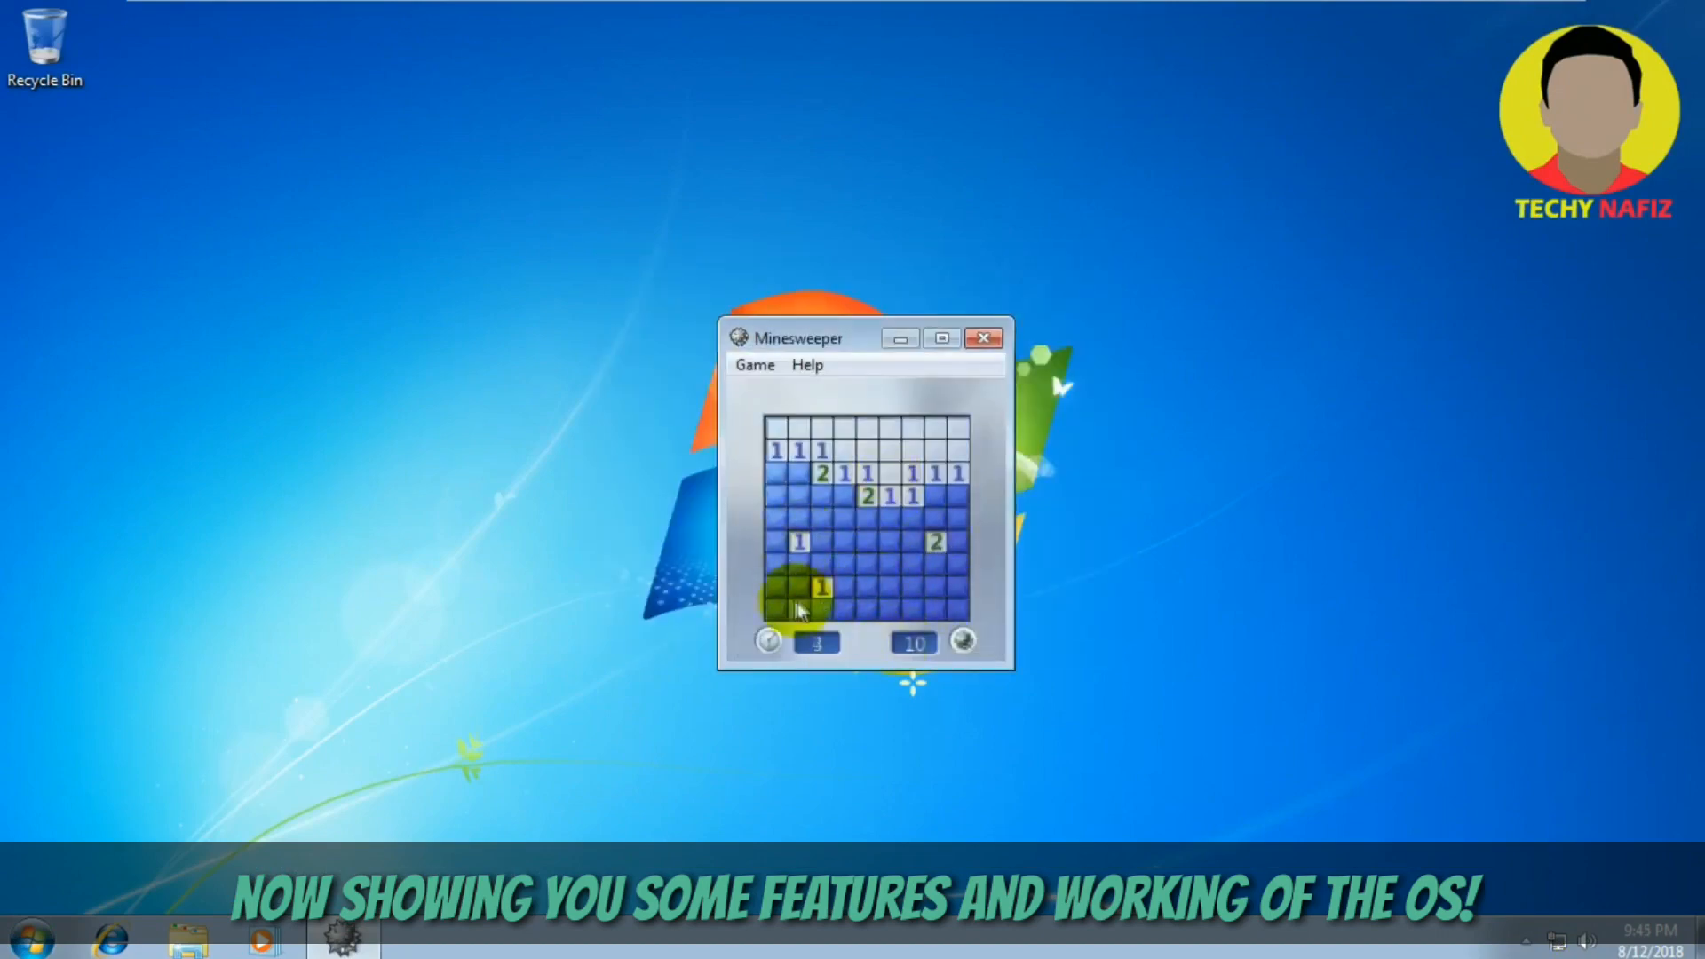
{"action": "left_click", "coordinate": [944, 598]}
{"action": "left_click", "coordinate": [897, 591]}
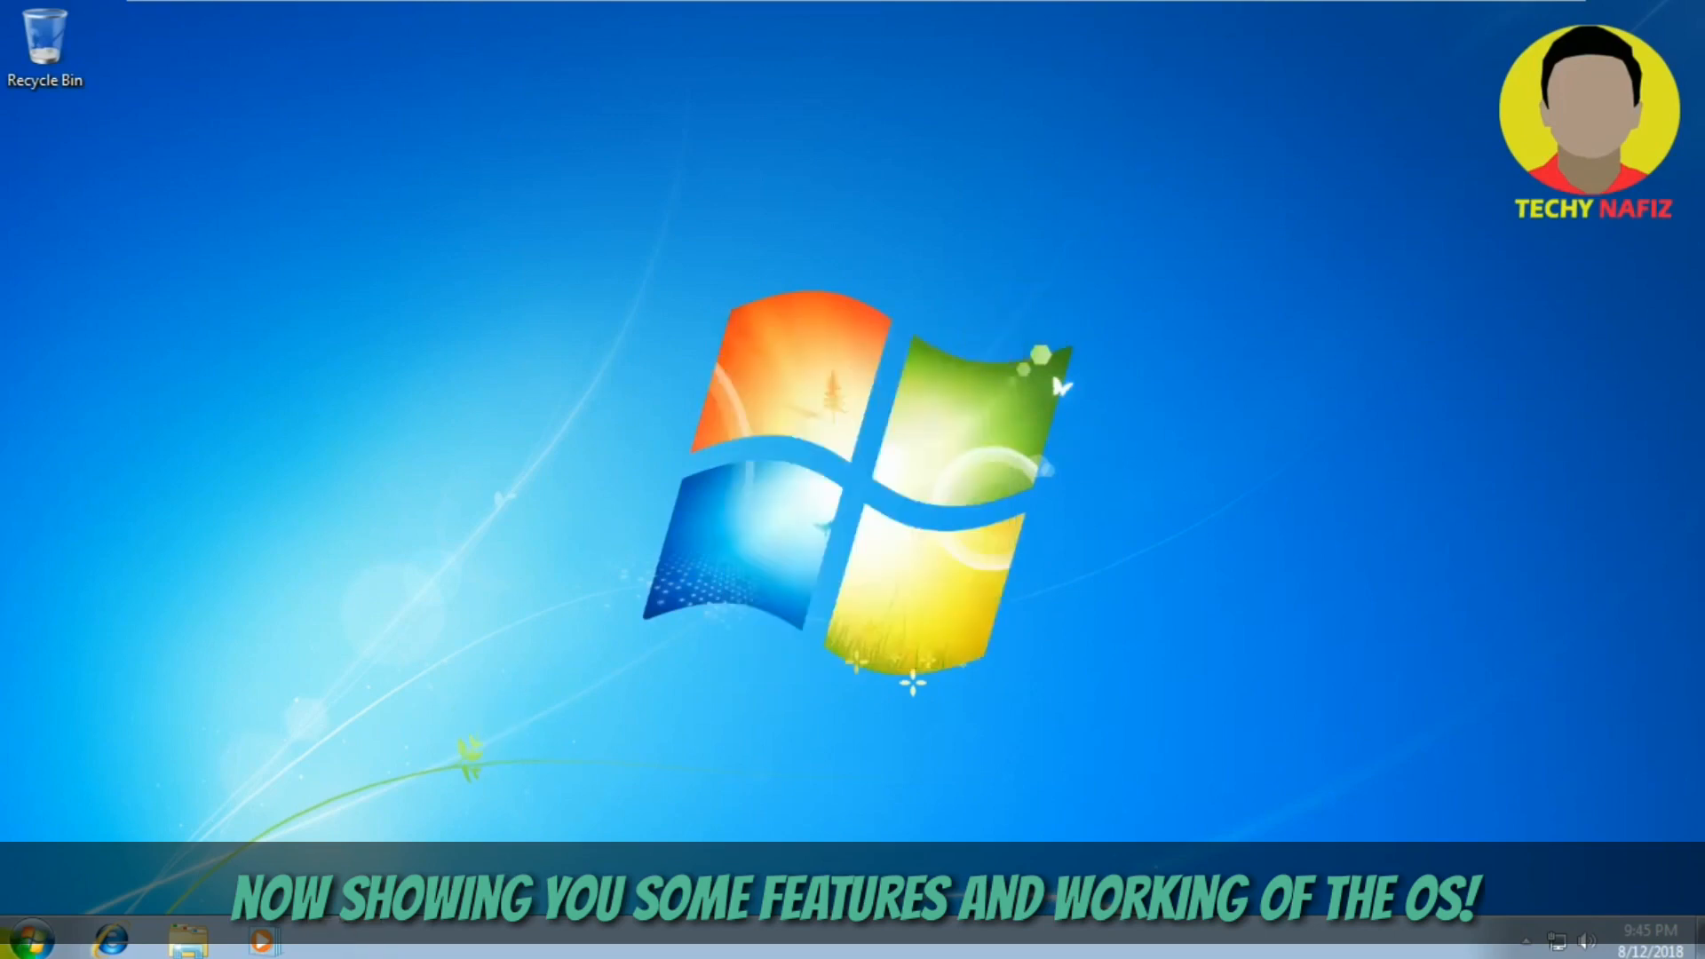
- Open Notepad in the guest and set its font to Lucida Console Bold with a larger size
{"action": "left_click", "coordinate": [25, 942]}
{"action": "left_click", "coordinate": [97, 826]}
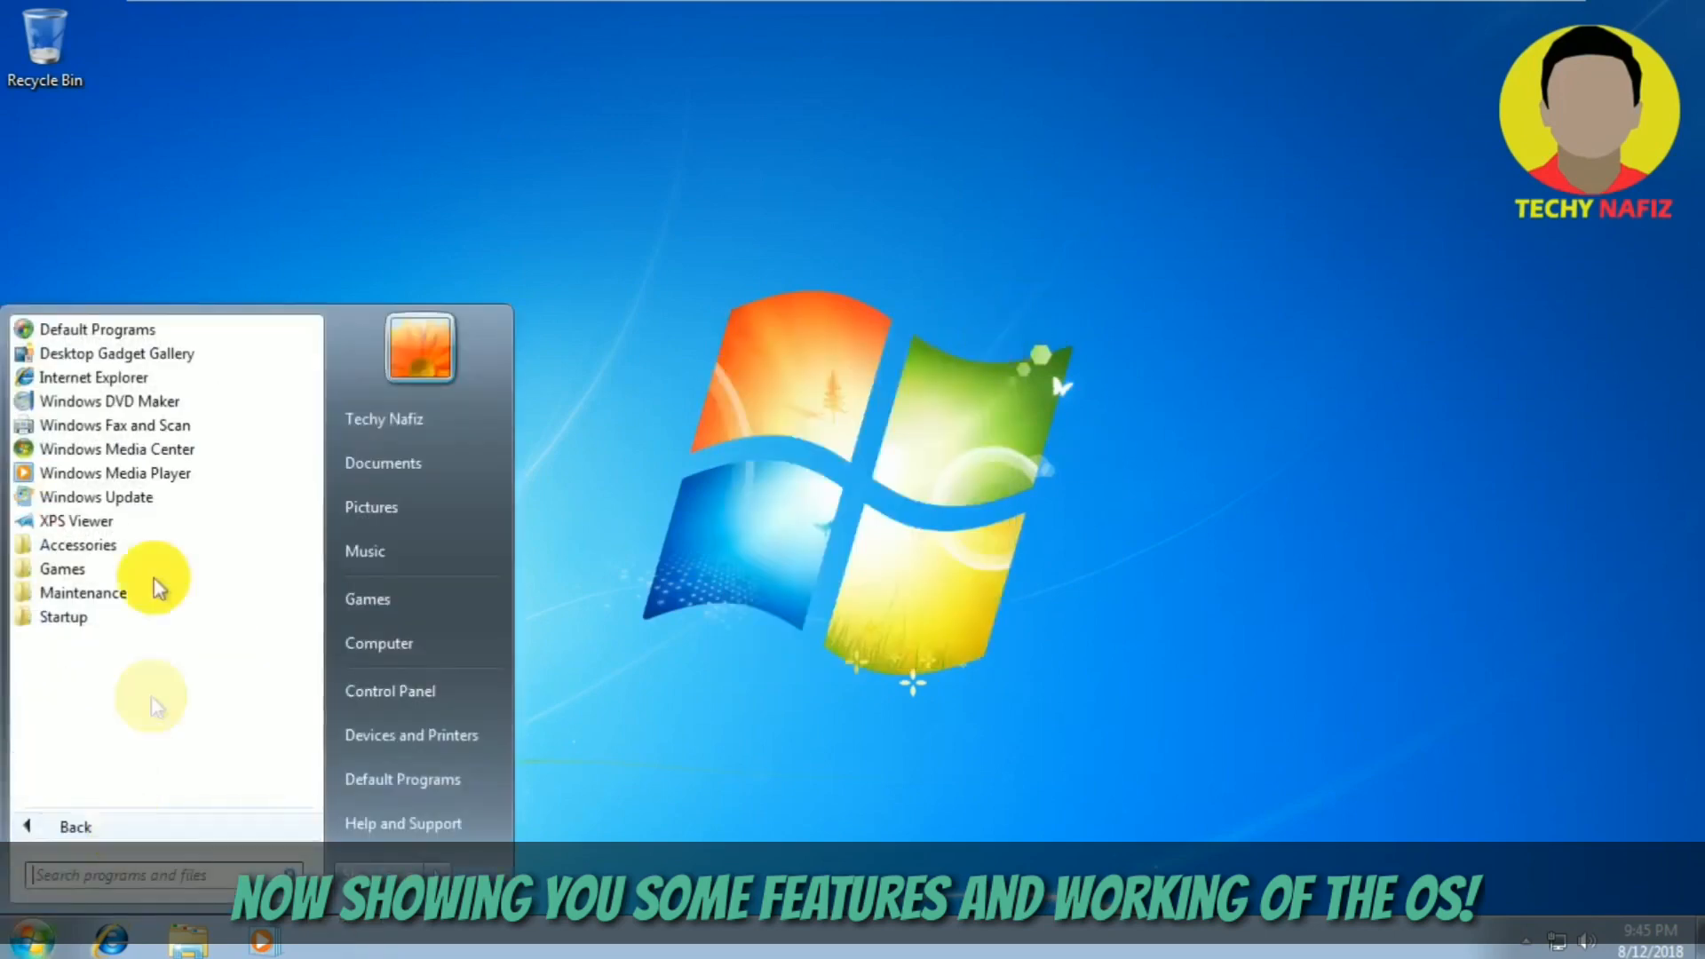
{"action": "left_click", "coordinate": [115, 544]}
{"action": "left_click", "coordinate": [120, 521]}
{"action": "left_click", "coordinate": [218, 141]}
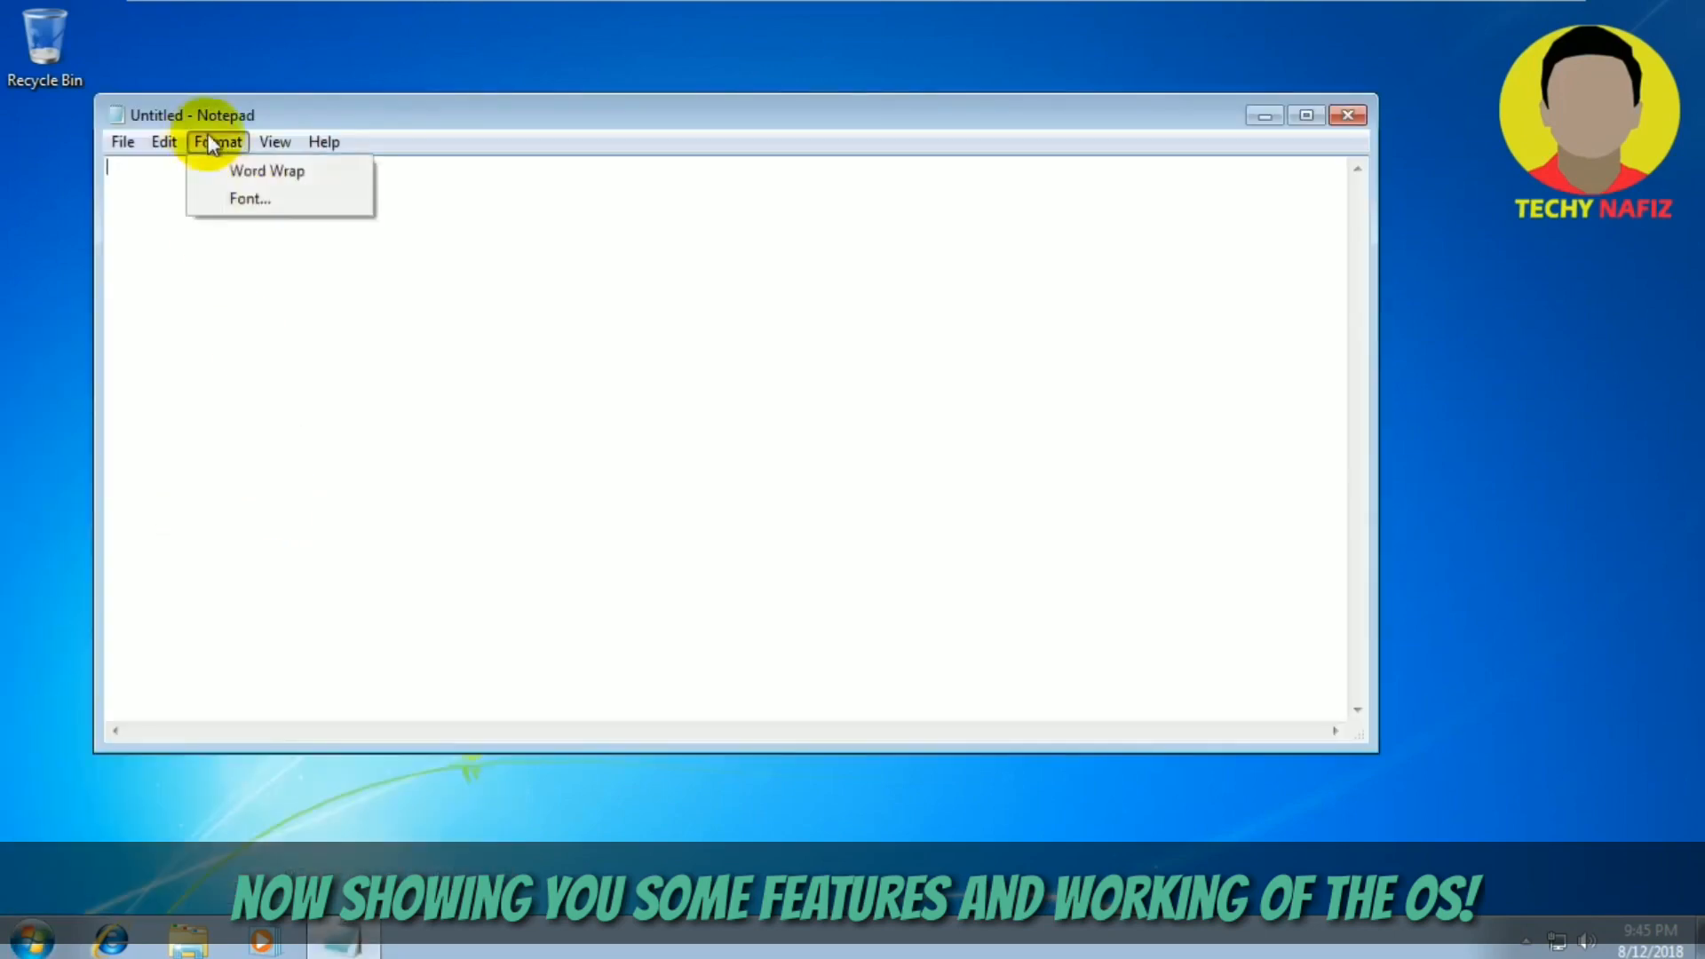
{"action": "left_click", "coordinate": [244, 198]}
{"action": "left_click", "coordinate": [460, 446]}
{"action": "left_click", "coordinate": [643, 510]}
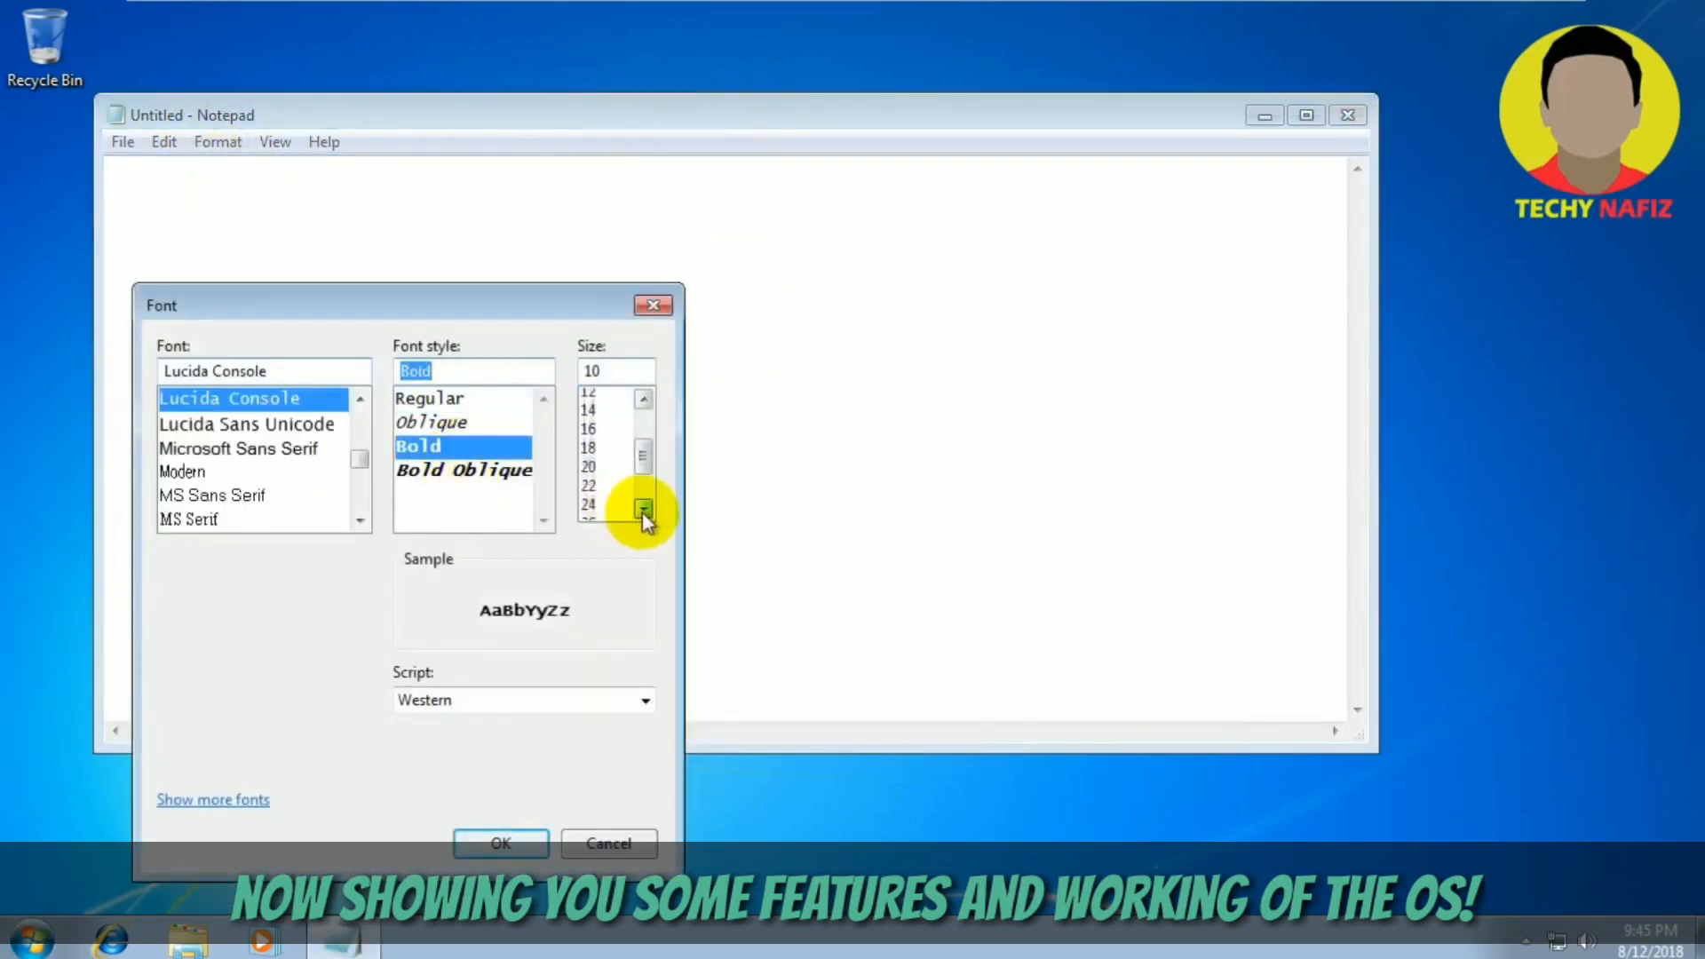
{"action": "left_click", "coordinate": [606, 495]}
{"action": "left_click", "coordinate": [497, 842]}
- Write a one-line "hello guys" greeting with the channel name in the guest's Notepad, and close the window
{"action": "type", "text": "hello g"}
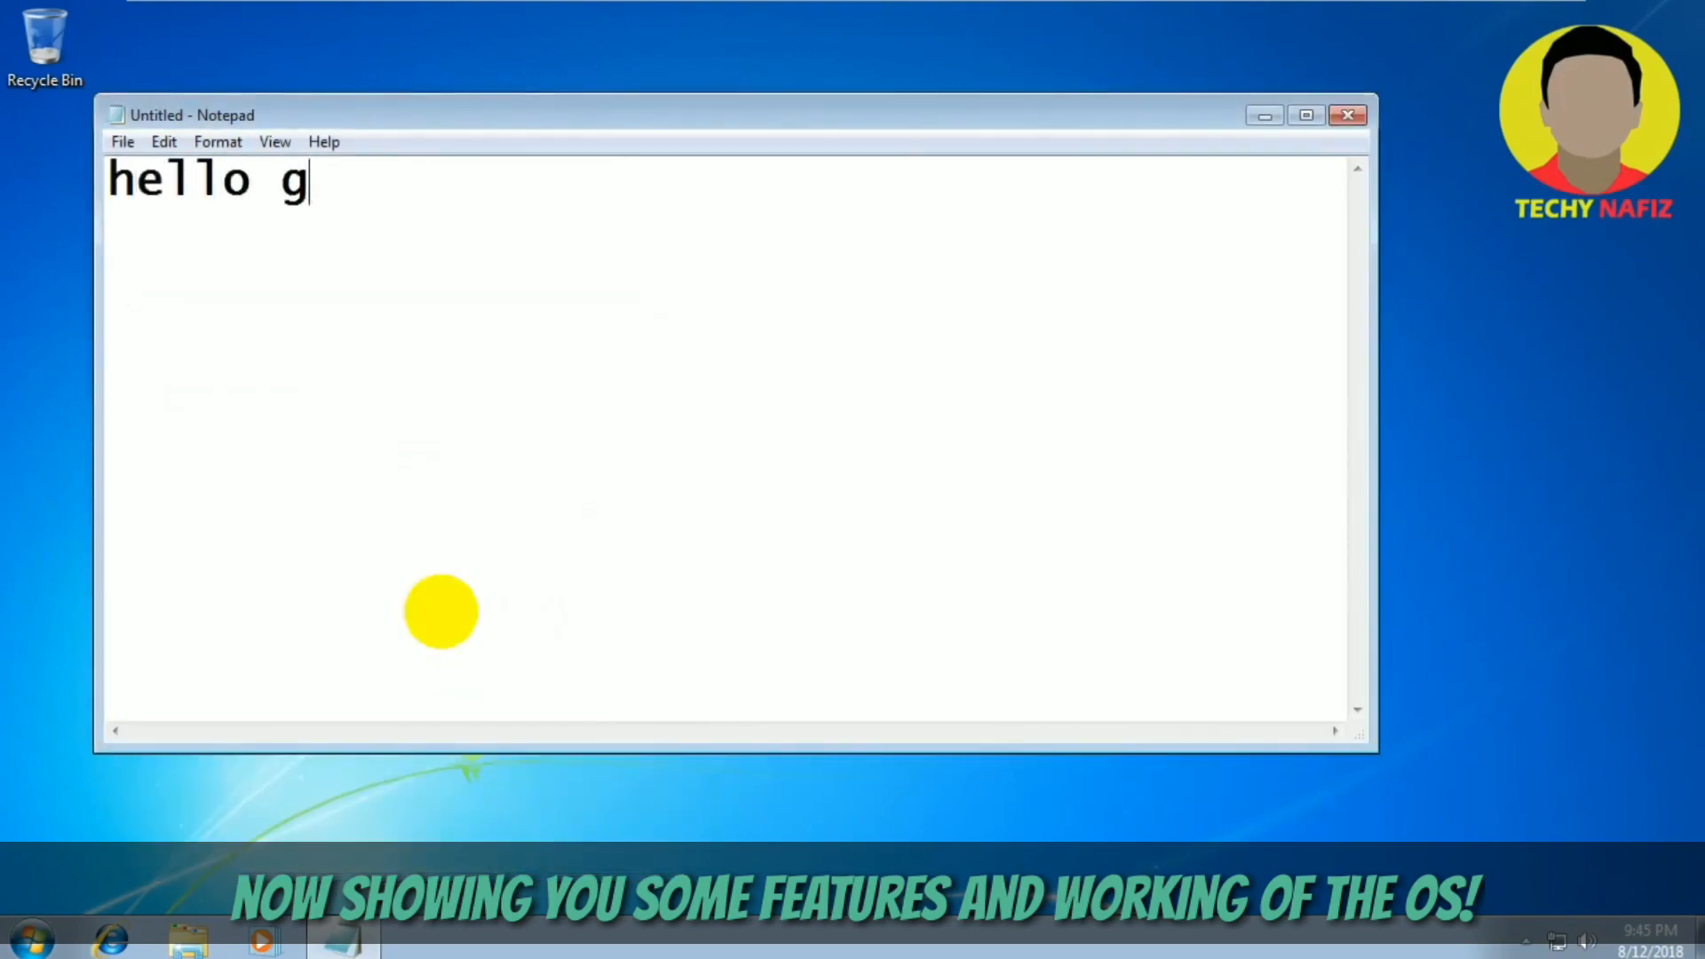
{"action": "type", "text": "uys techy nafiz here"}
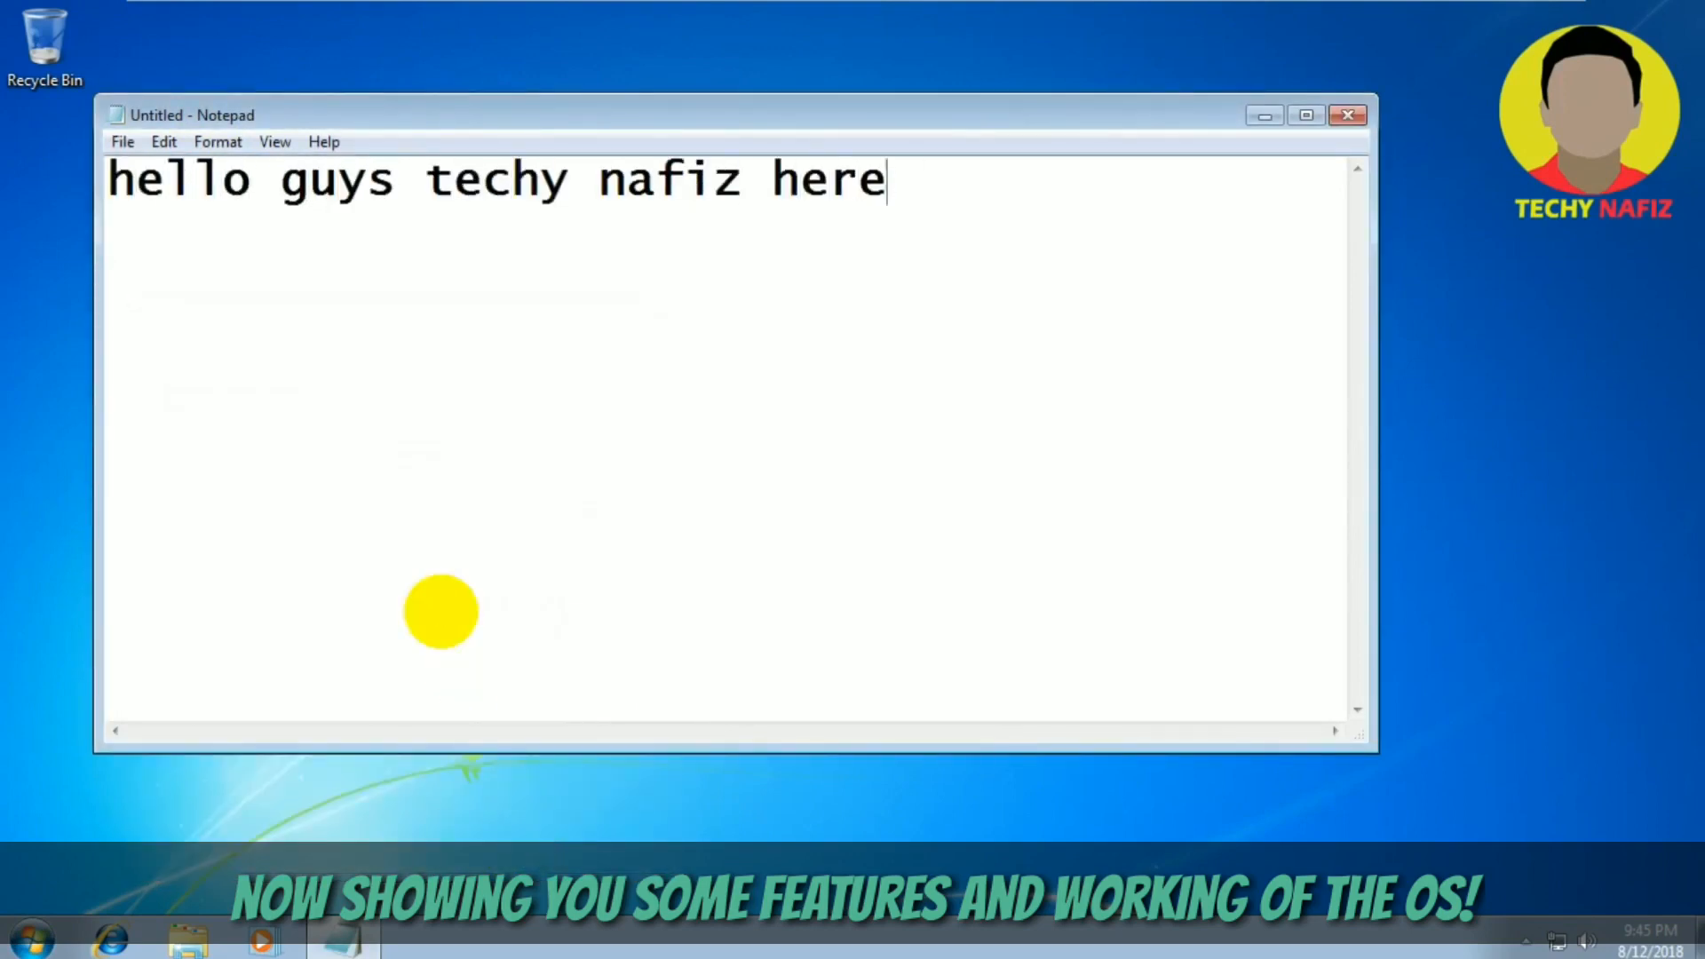
{"action": "type", "text": "!"}
{"action": "left_click", "coordinate": [1347, 115]}
{"action": "left_click", "coordinate": [902, 473]}
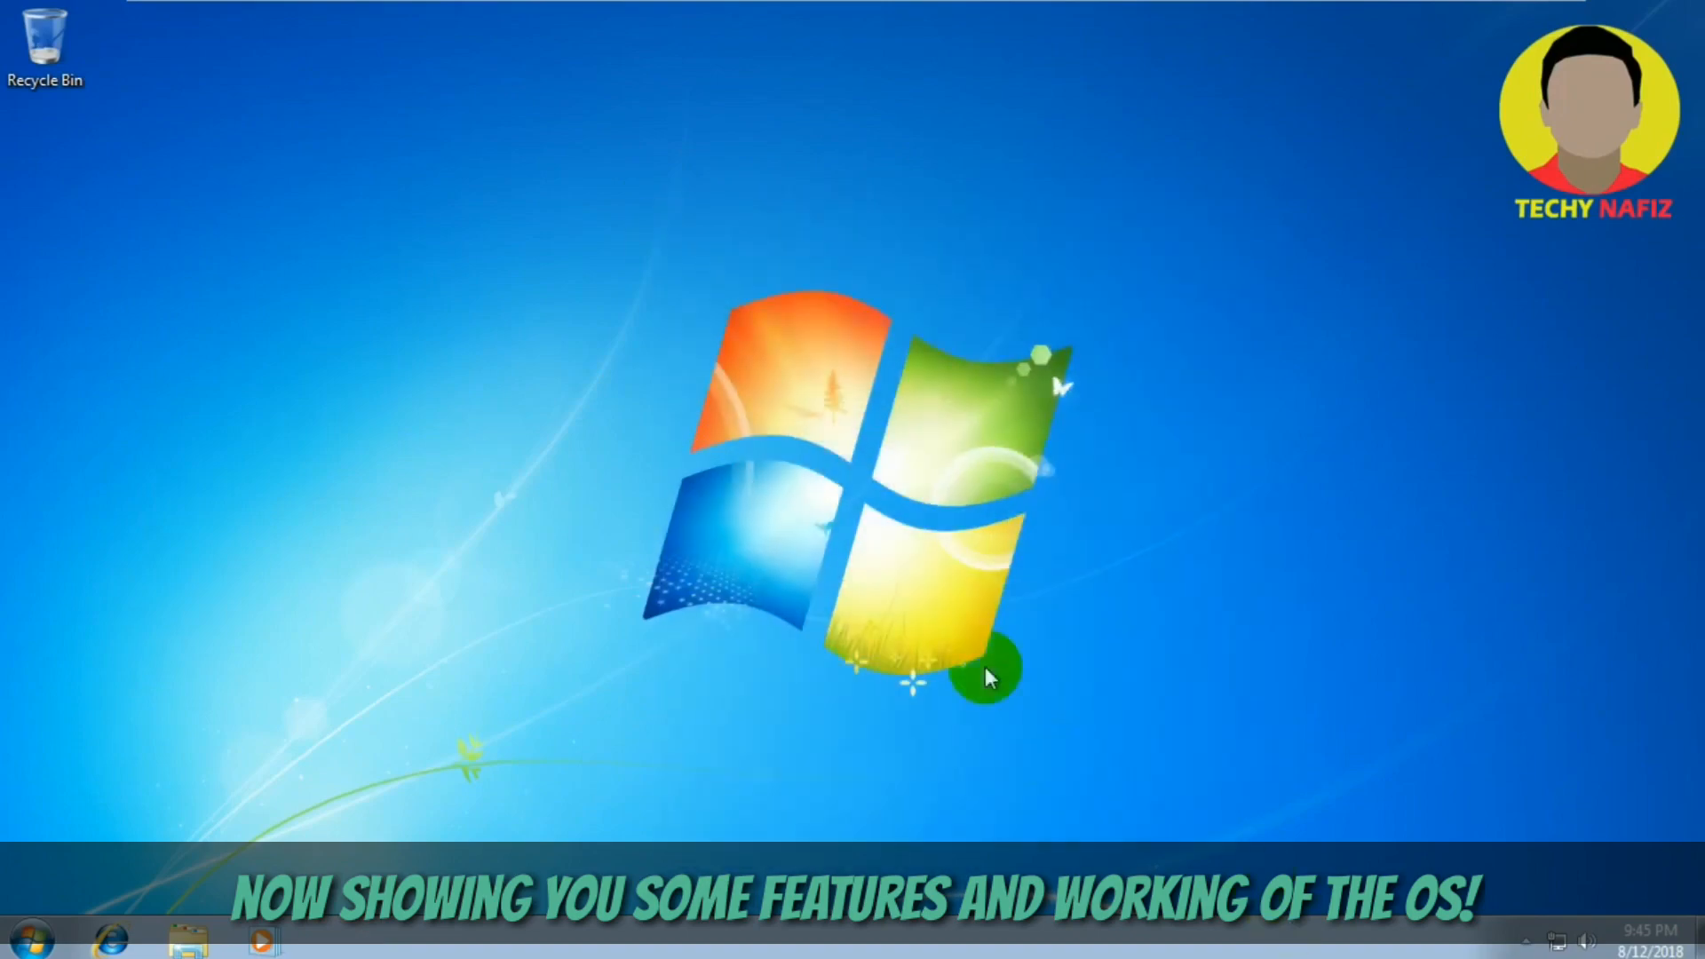
- Shut down the Windows 7 virtual machine and minimize VMware Workstation to show the host desktop
{"action": "left_click", "coordinate": [854, 15]}
{"action": "left_click", "coordinate": [649, 52]}
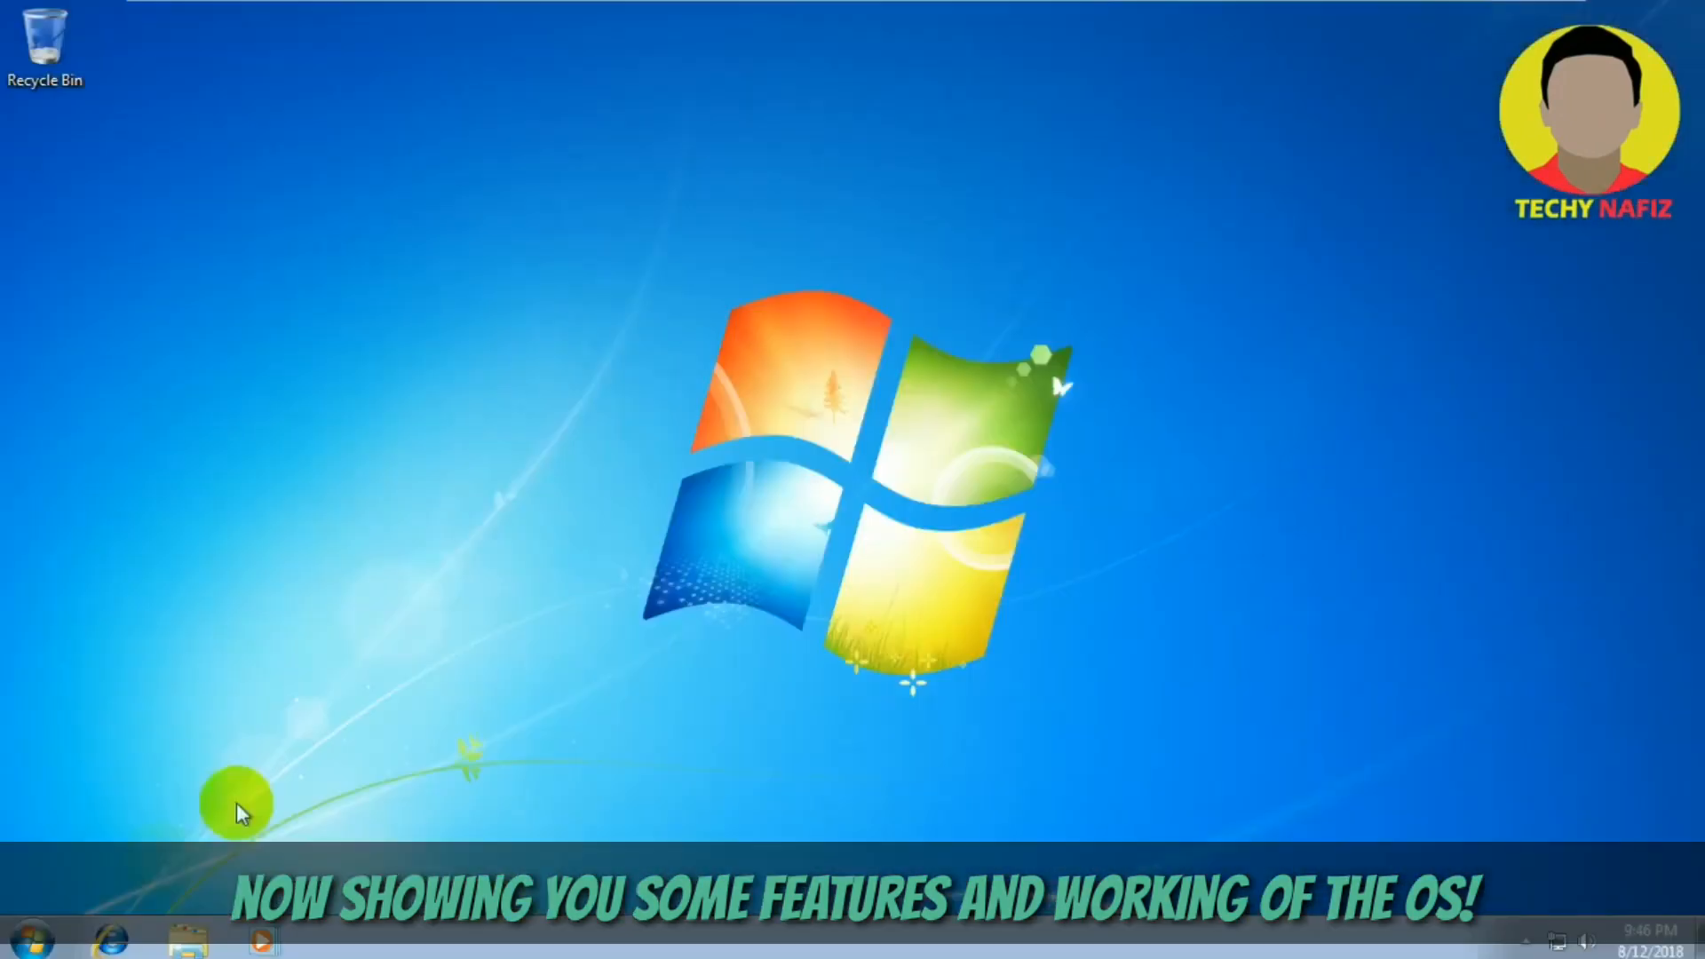
{"action": "left_click", "coordinate": [43, 943]}
{"action": "left_click", "coordinate": [558, 785]}
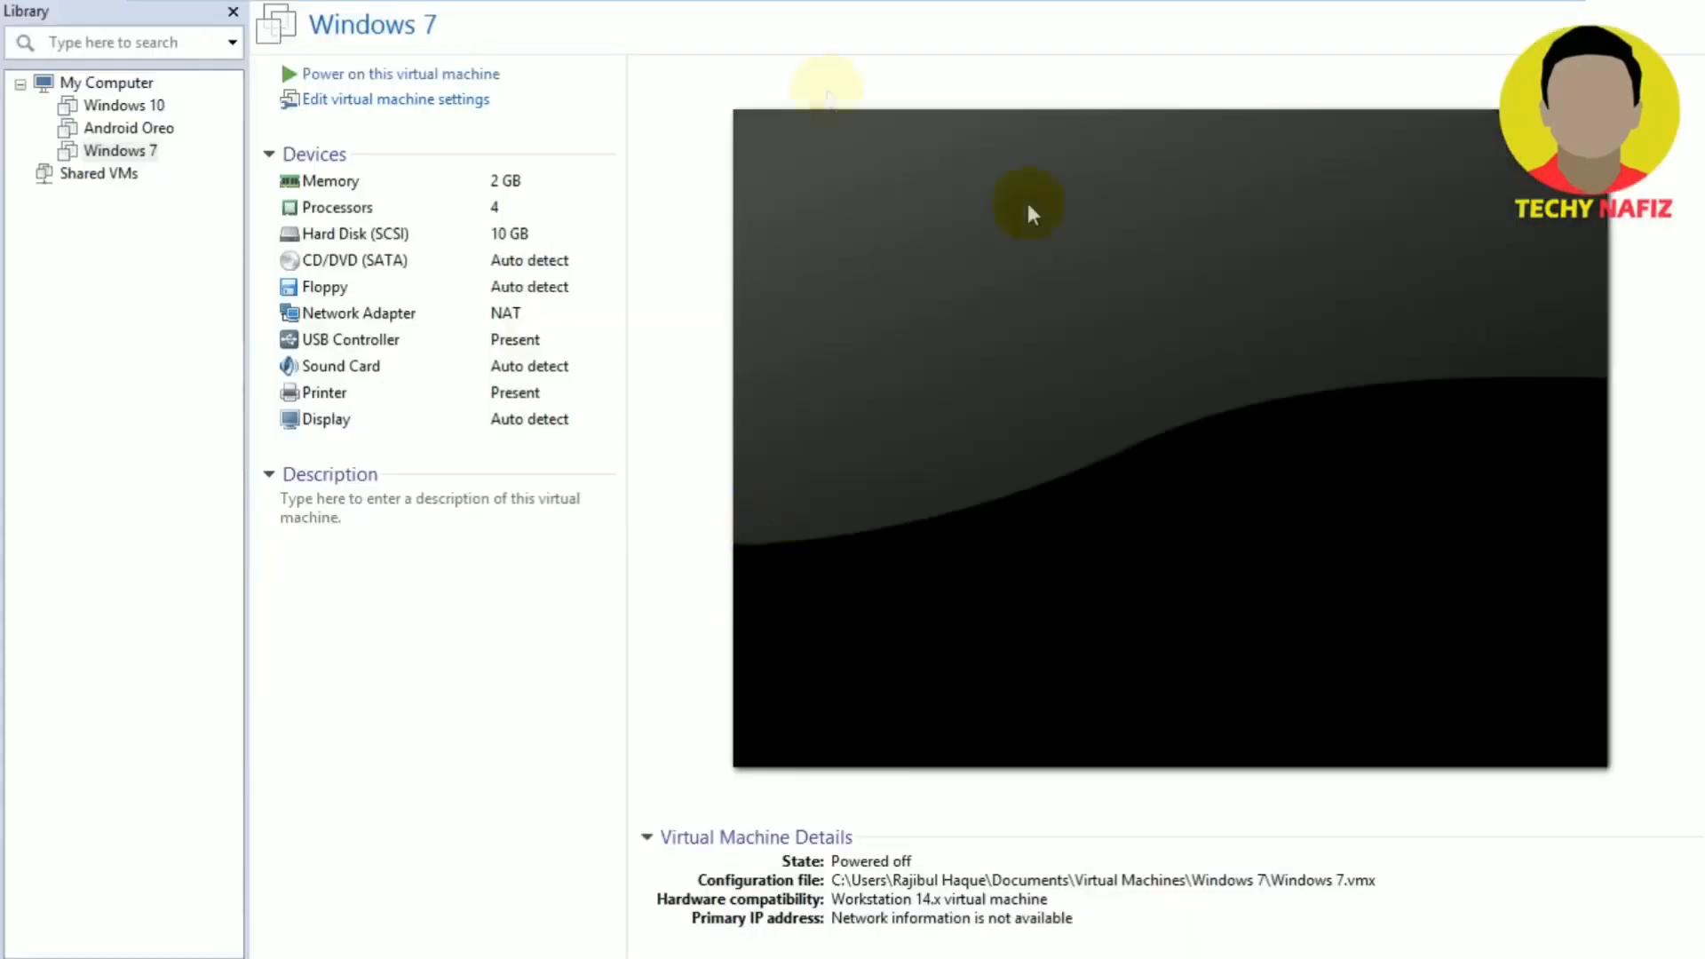
{"action": "left_click", "coordinate": [845, 13]}
{"action": "left_click", "coordinate": [1552, 11]}
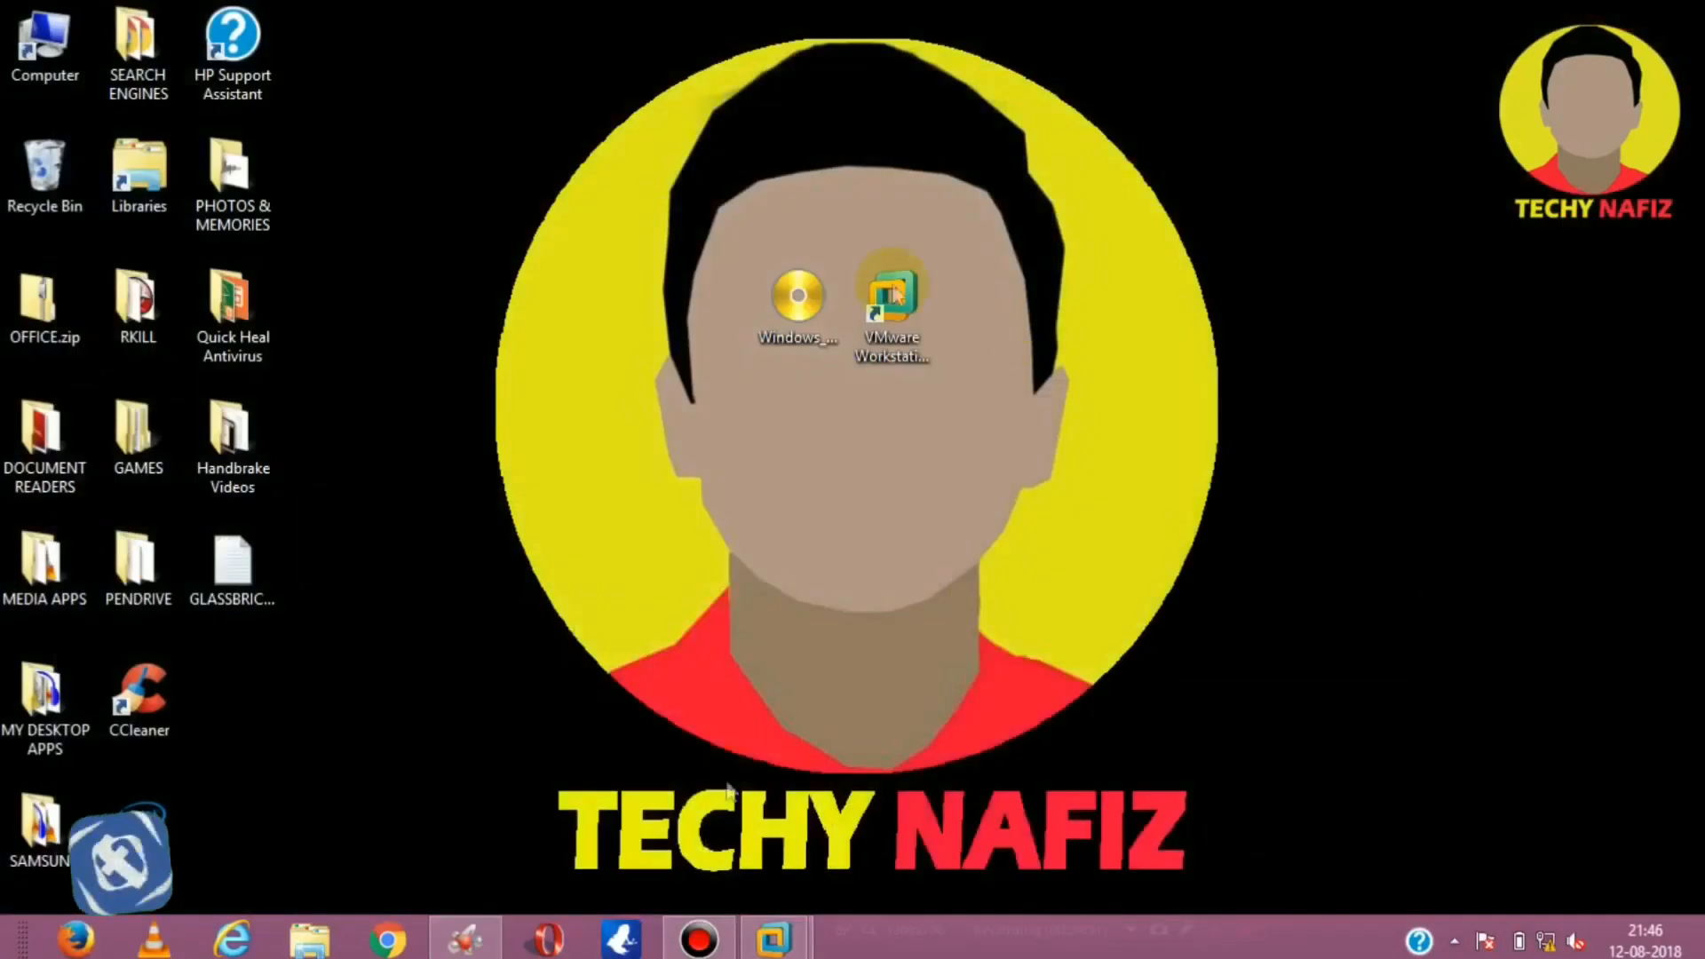
- Open Notepad on the host and write "SO AS YOU GUYS SEE, WE INSTALLED THE WINDOWS 7 OS IN VMWARE SUCCESSFULLY"
{"action": "key", "text": "super"}
{"action": "type", "text": "notepad"}
{"action": "key", "text": "Return"}
{"action": "type", "text": "so "}
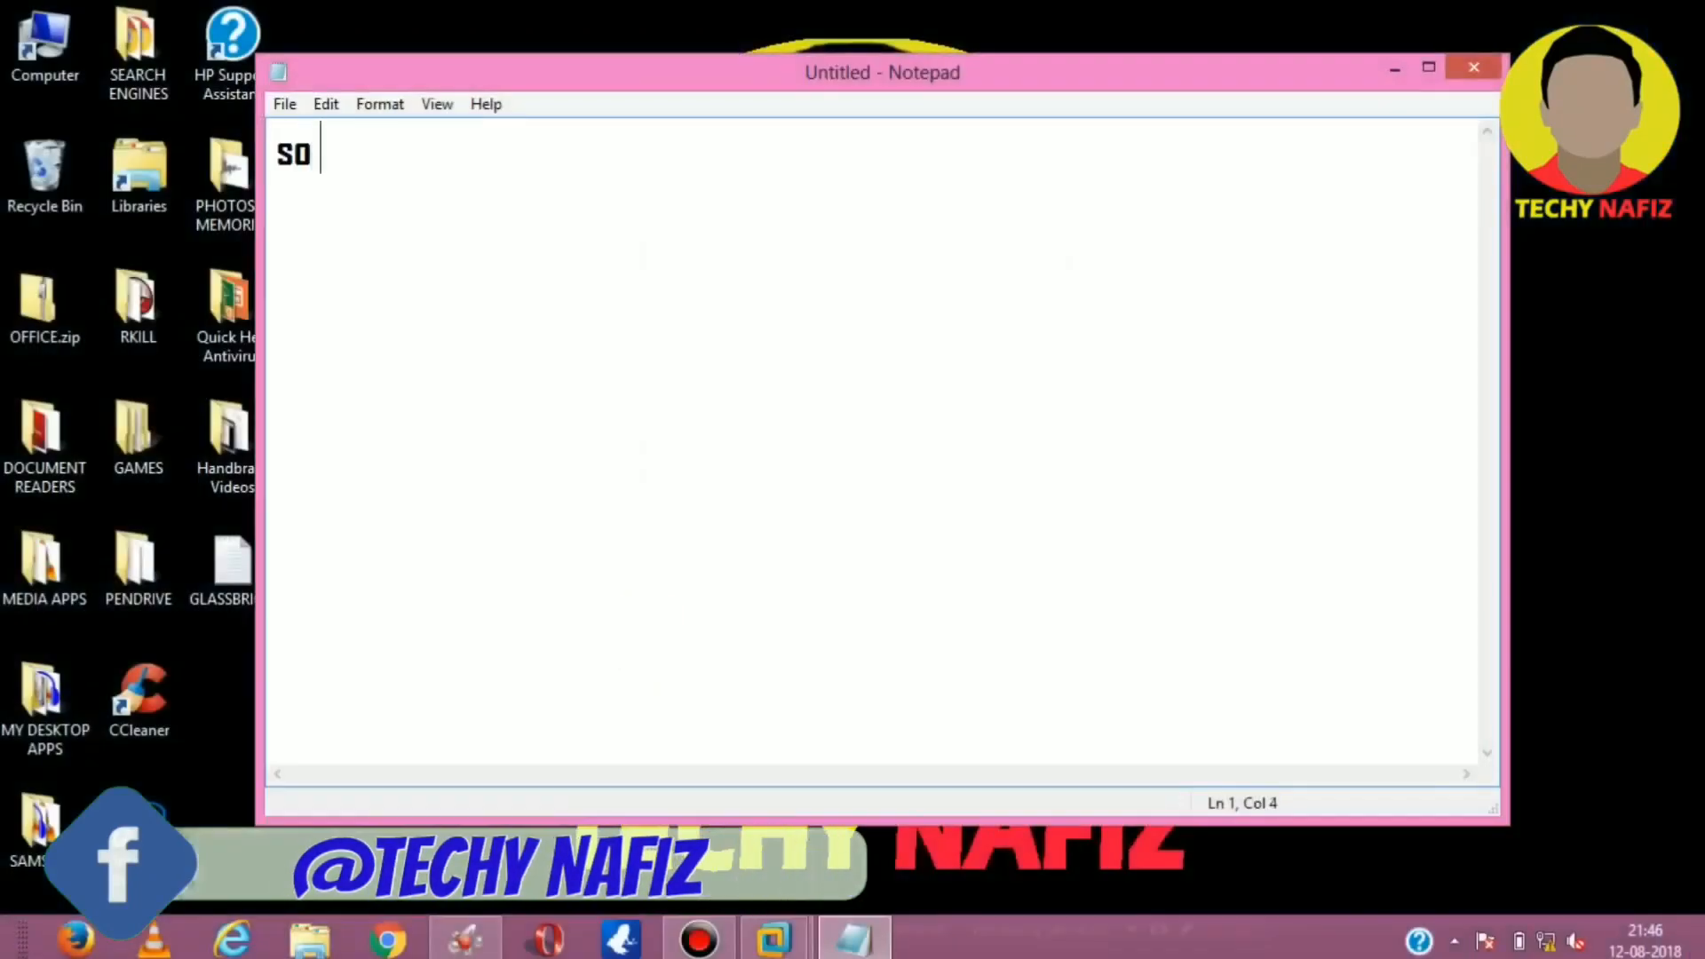
{"action": "type", "text": "as you guys see"}
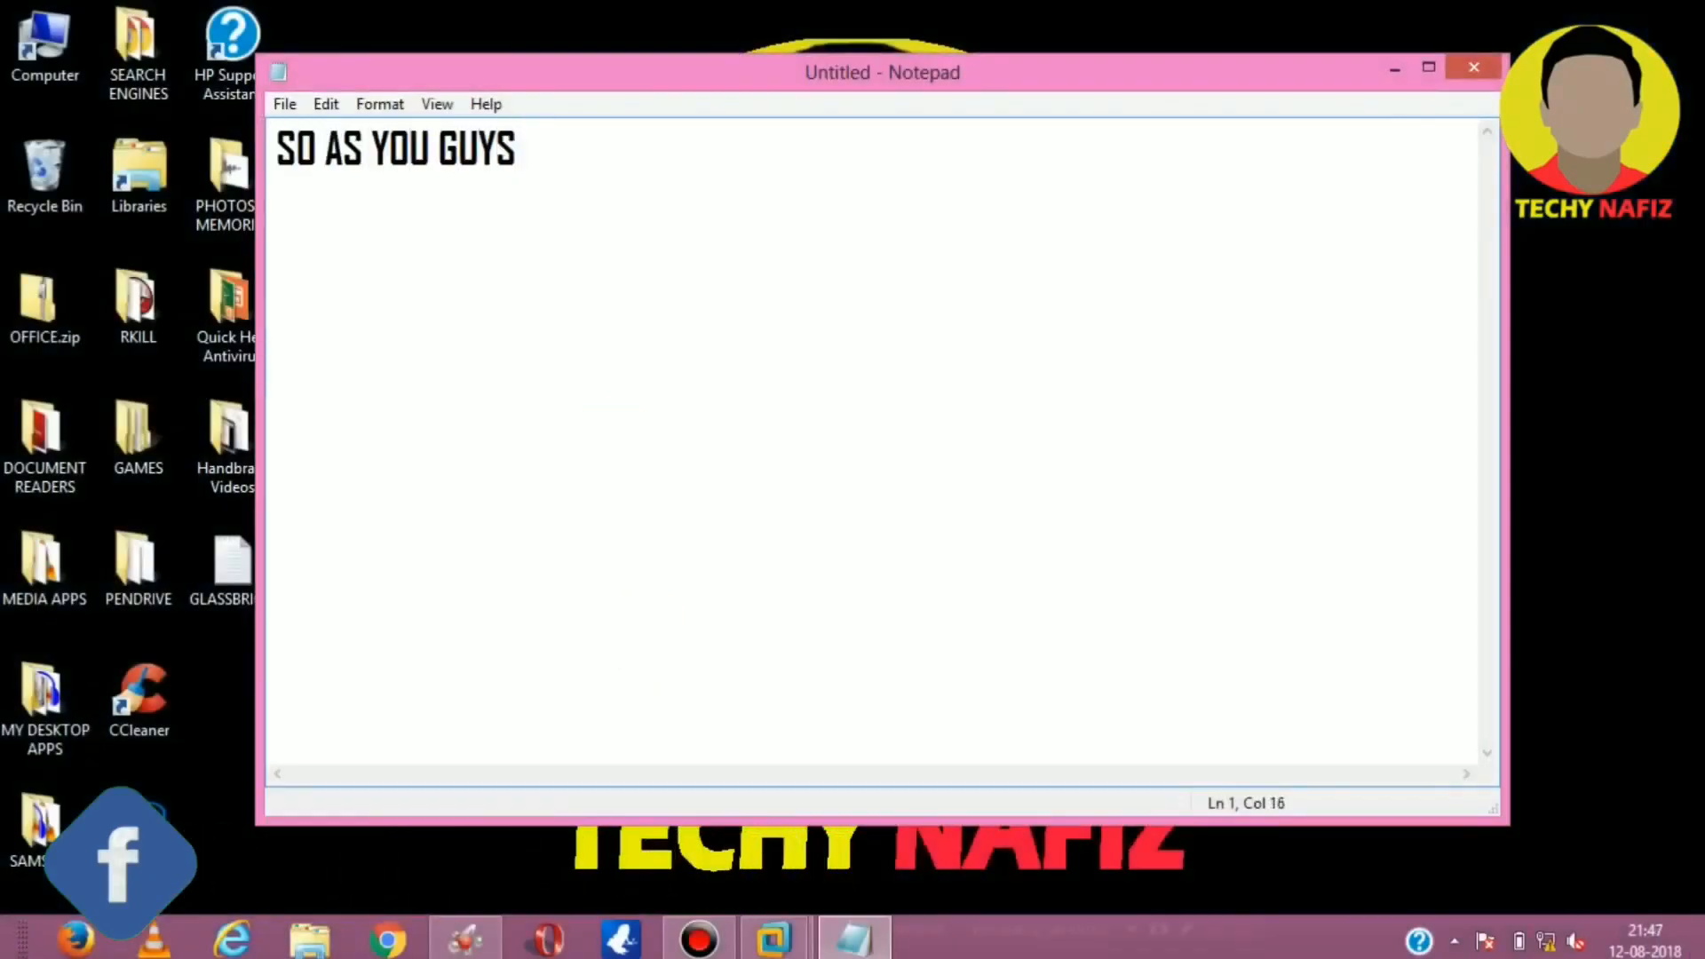
{"action": "type", "text": ", we "}
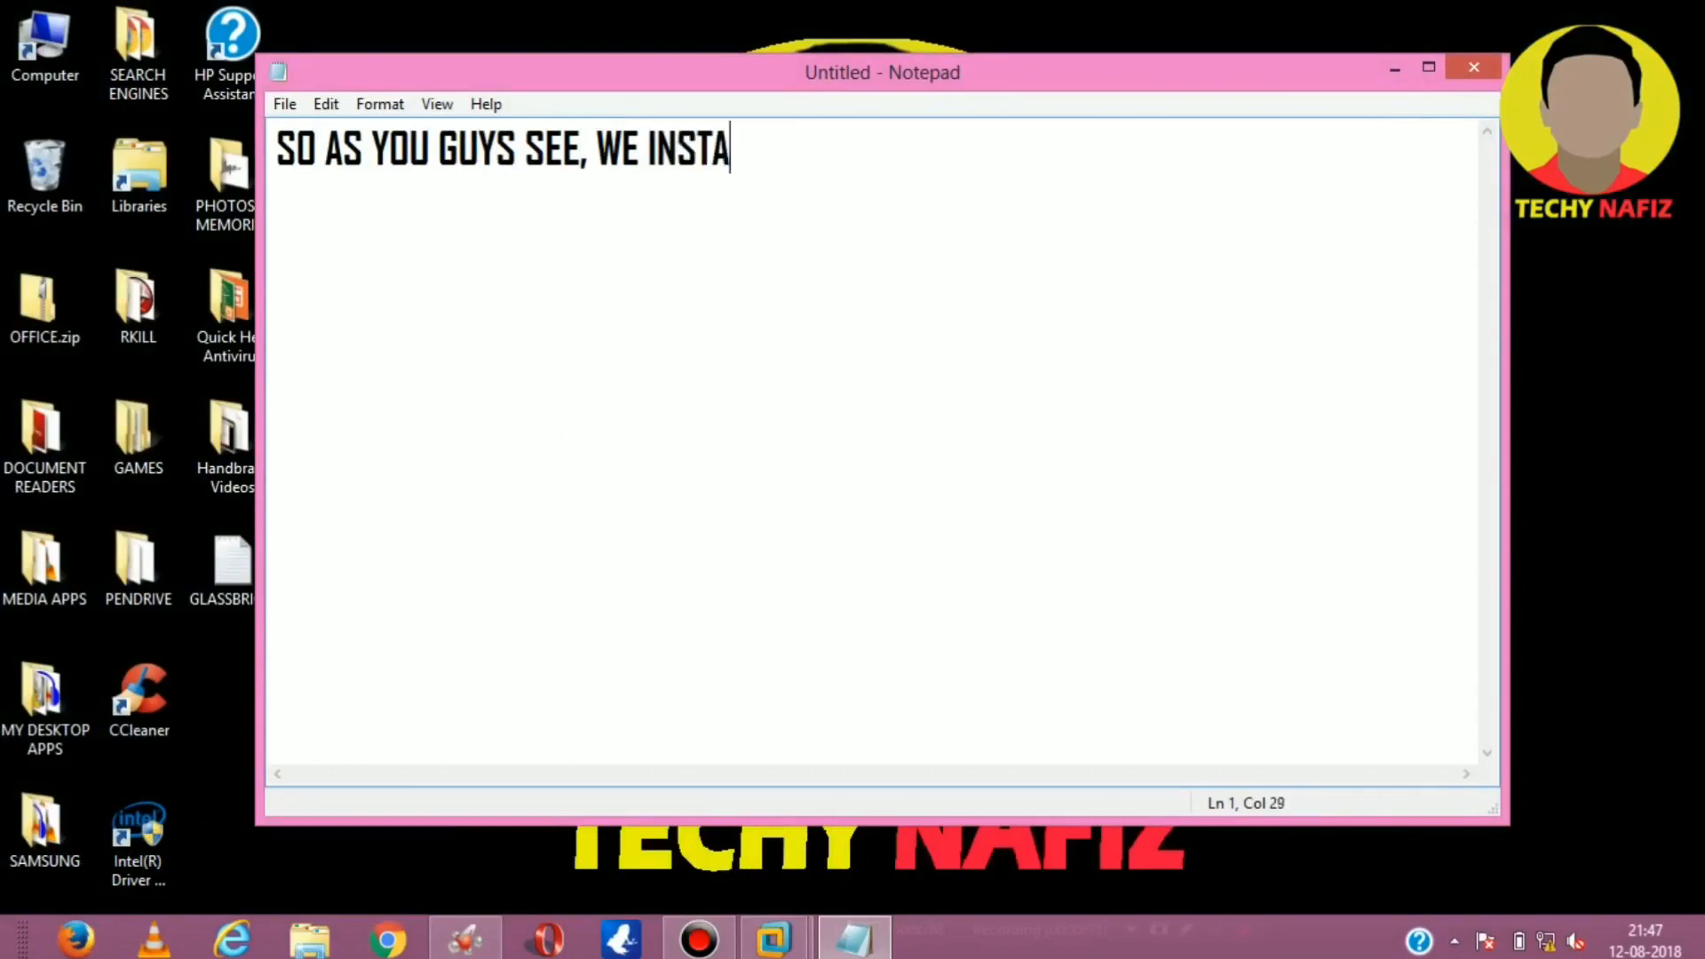
{"action": "type", "text": "installed the windows 7 "}
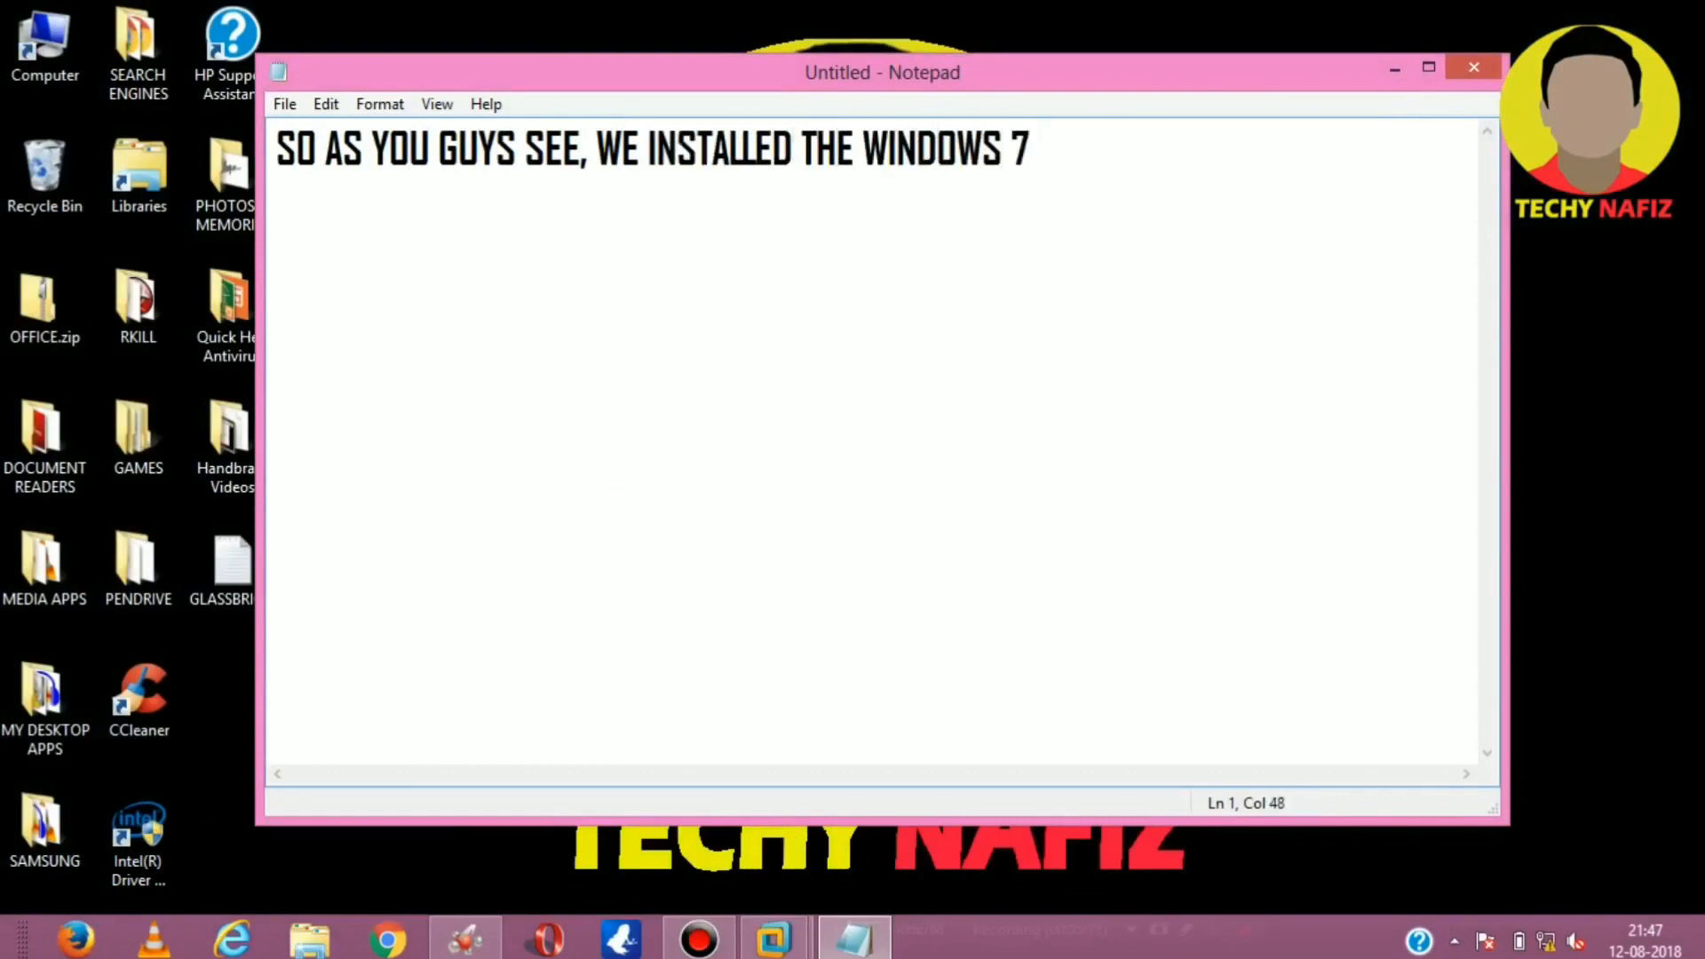
{"action": "type", "text": "os in vmware successfully"}
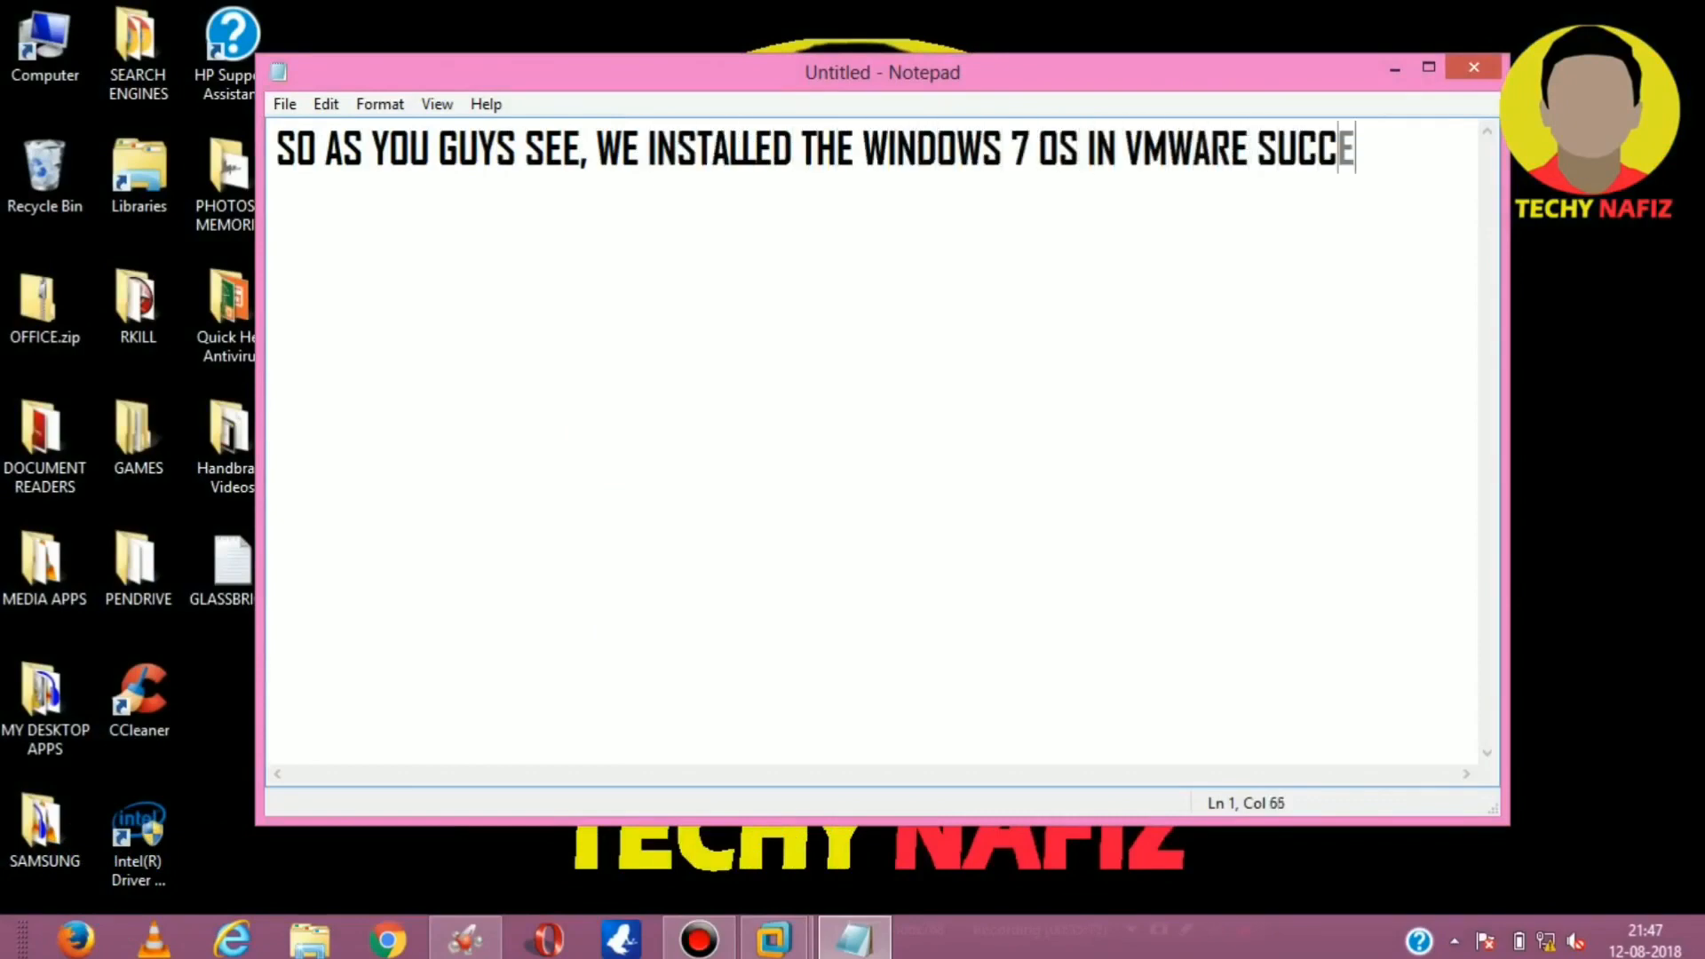
- Replace the note with "IT WAS QUITE LONG AS IT TOOK 30-40 MINUTES FOR INSTALLING IT IN MY PC"
{"action": "key", "text": "ctrl+a"}
{"action": "key", "text": "BackSpace"}
{"action": "type", "text": "it was quite lo"}
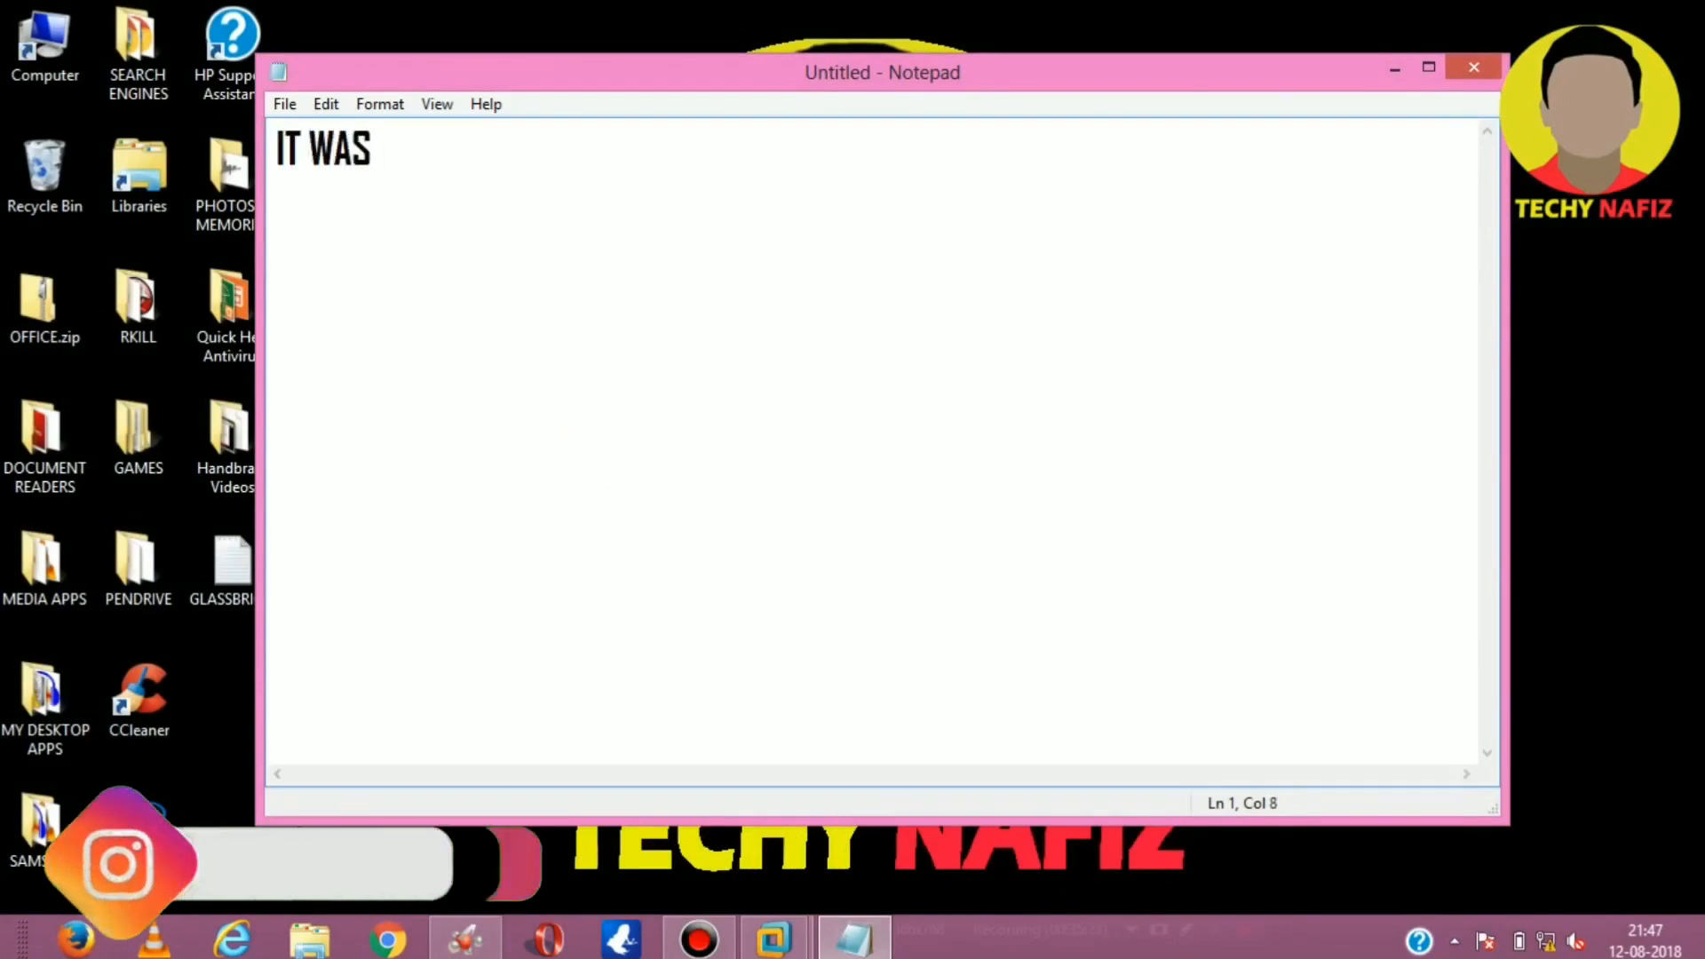
{"action": "type", "text": "ng as it"}
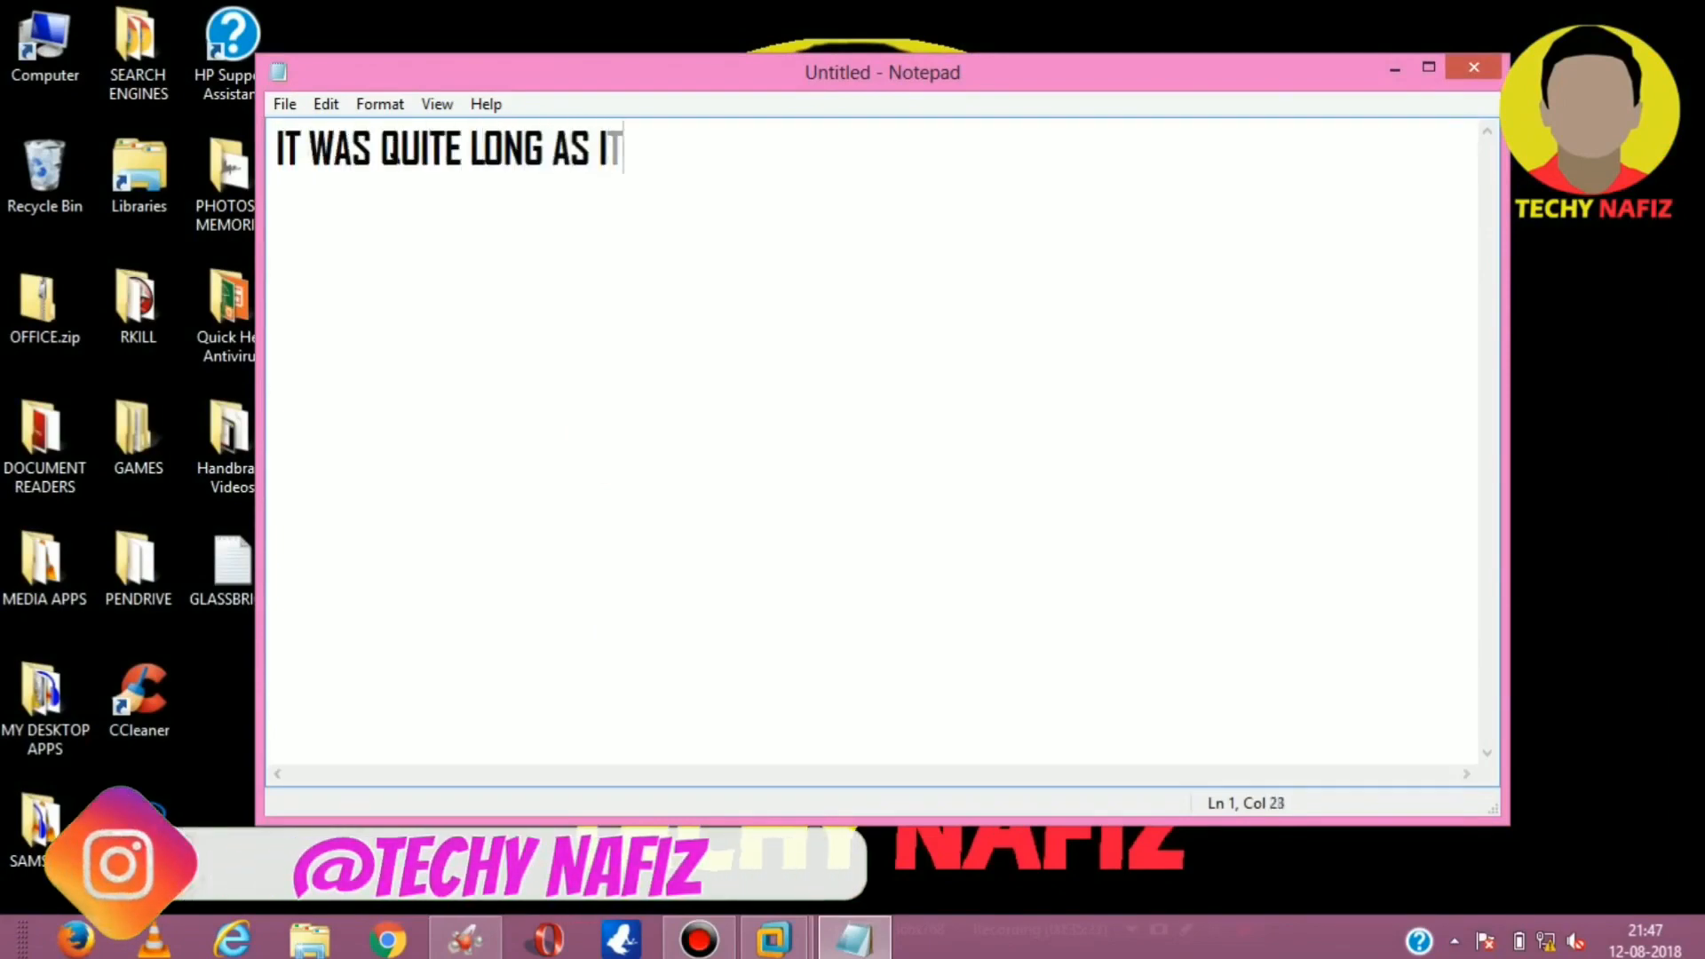
{"action": "type", "text": " took 30-40 minutes for installing it in my pc"}
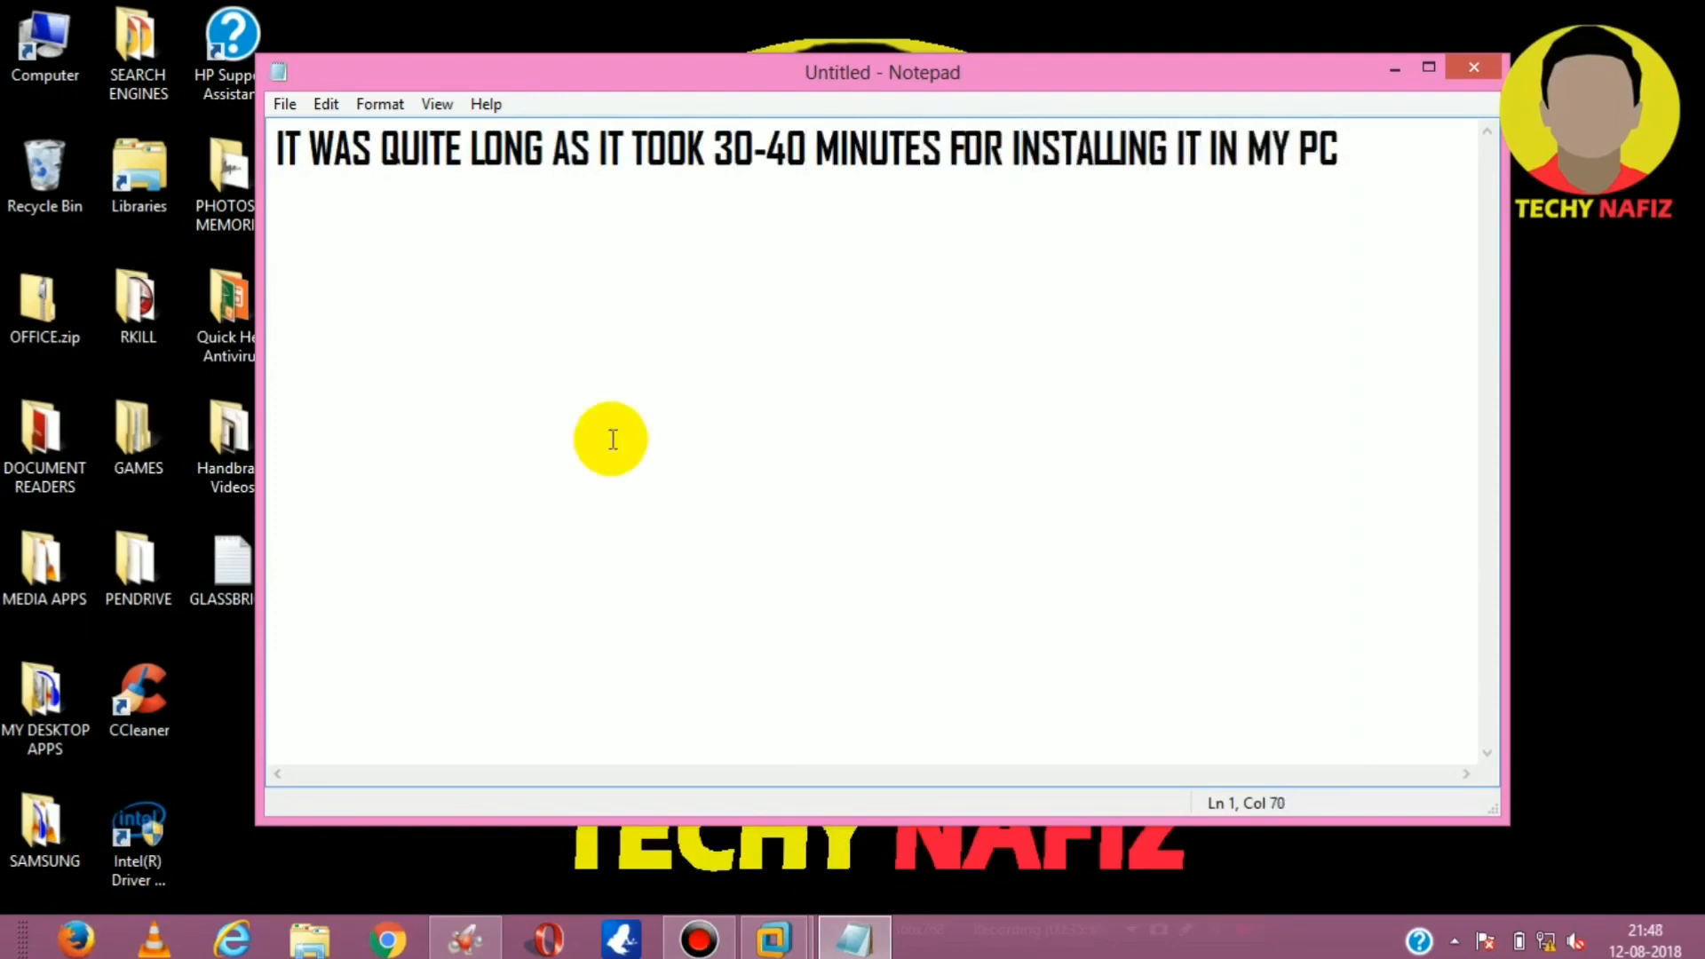
- Replace the text with "BUT IT WAS EASY AS YOU JUST HAVE TO SET THE SETTINGS IN VMWARE AND REST WILL BE DONE"
{"action": "key", "text": "ctrl+a"}
{"action": "type", "text": "but it was easy as you just ha"}
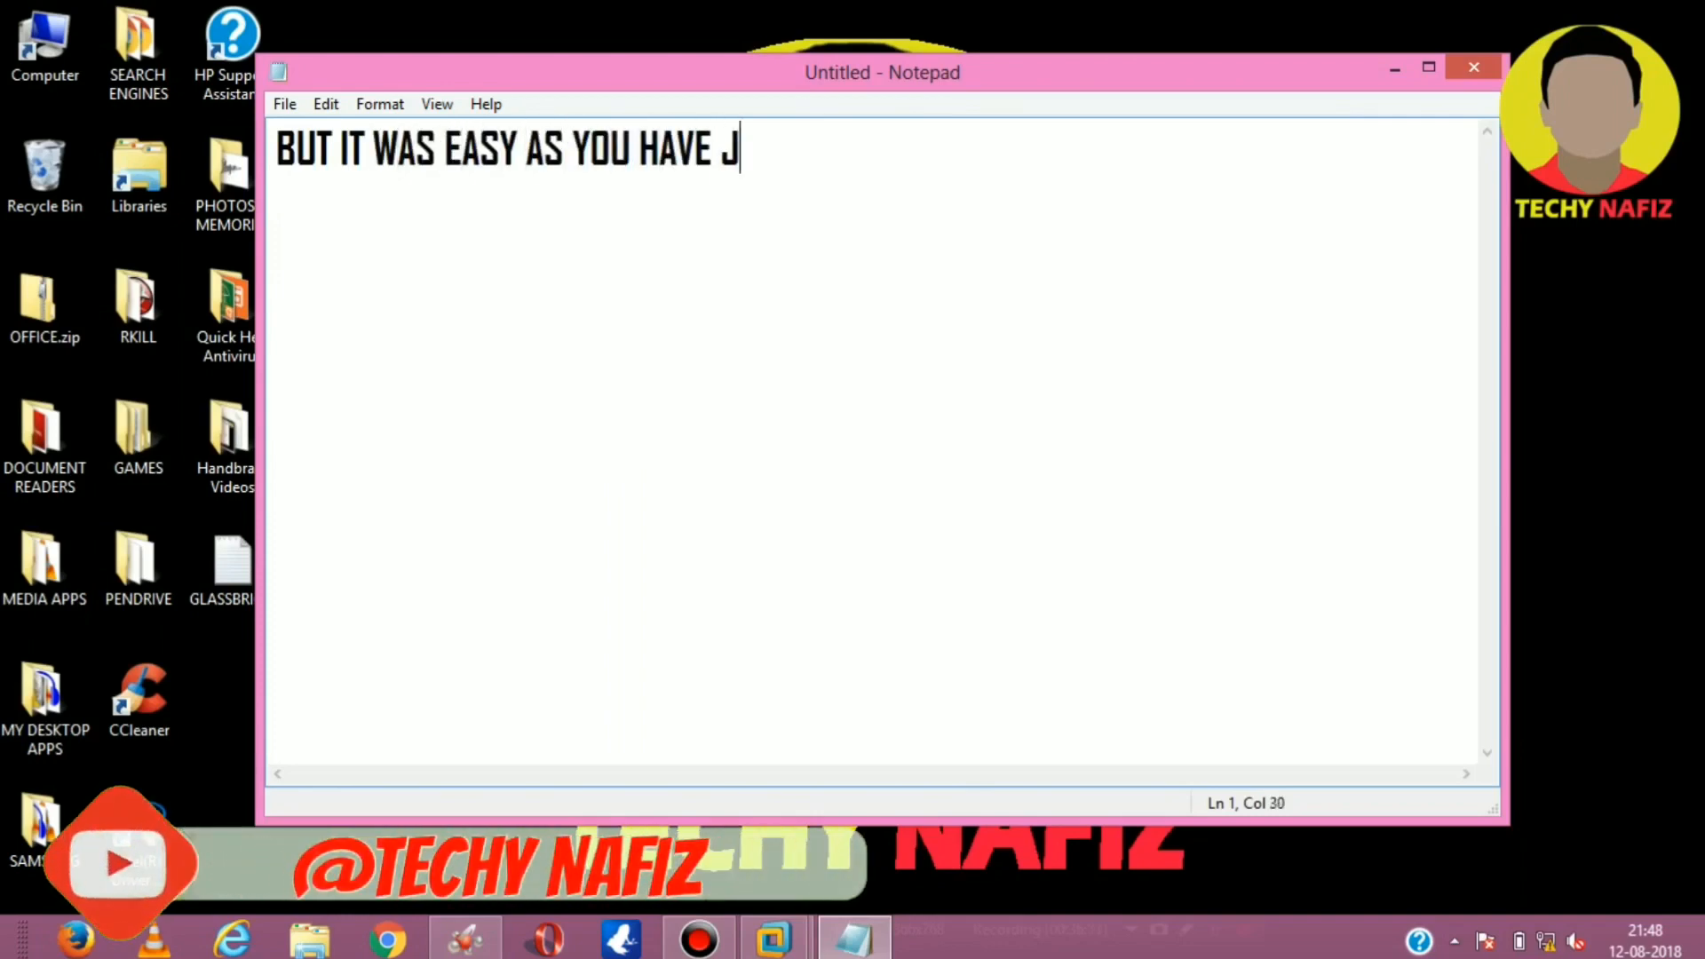
{"action": "type", "text": "v"}
{"action": "key", "text": "BackSpace"}
{"action": "key", "text": "BackSpace"}
{"action": "key", "text": "BackSpace"}
{"action": "type", "text": "just have to ins"}
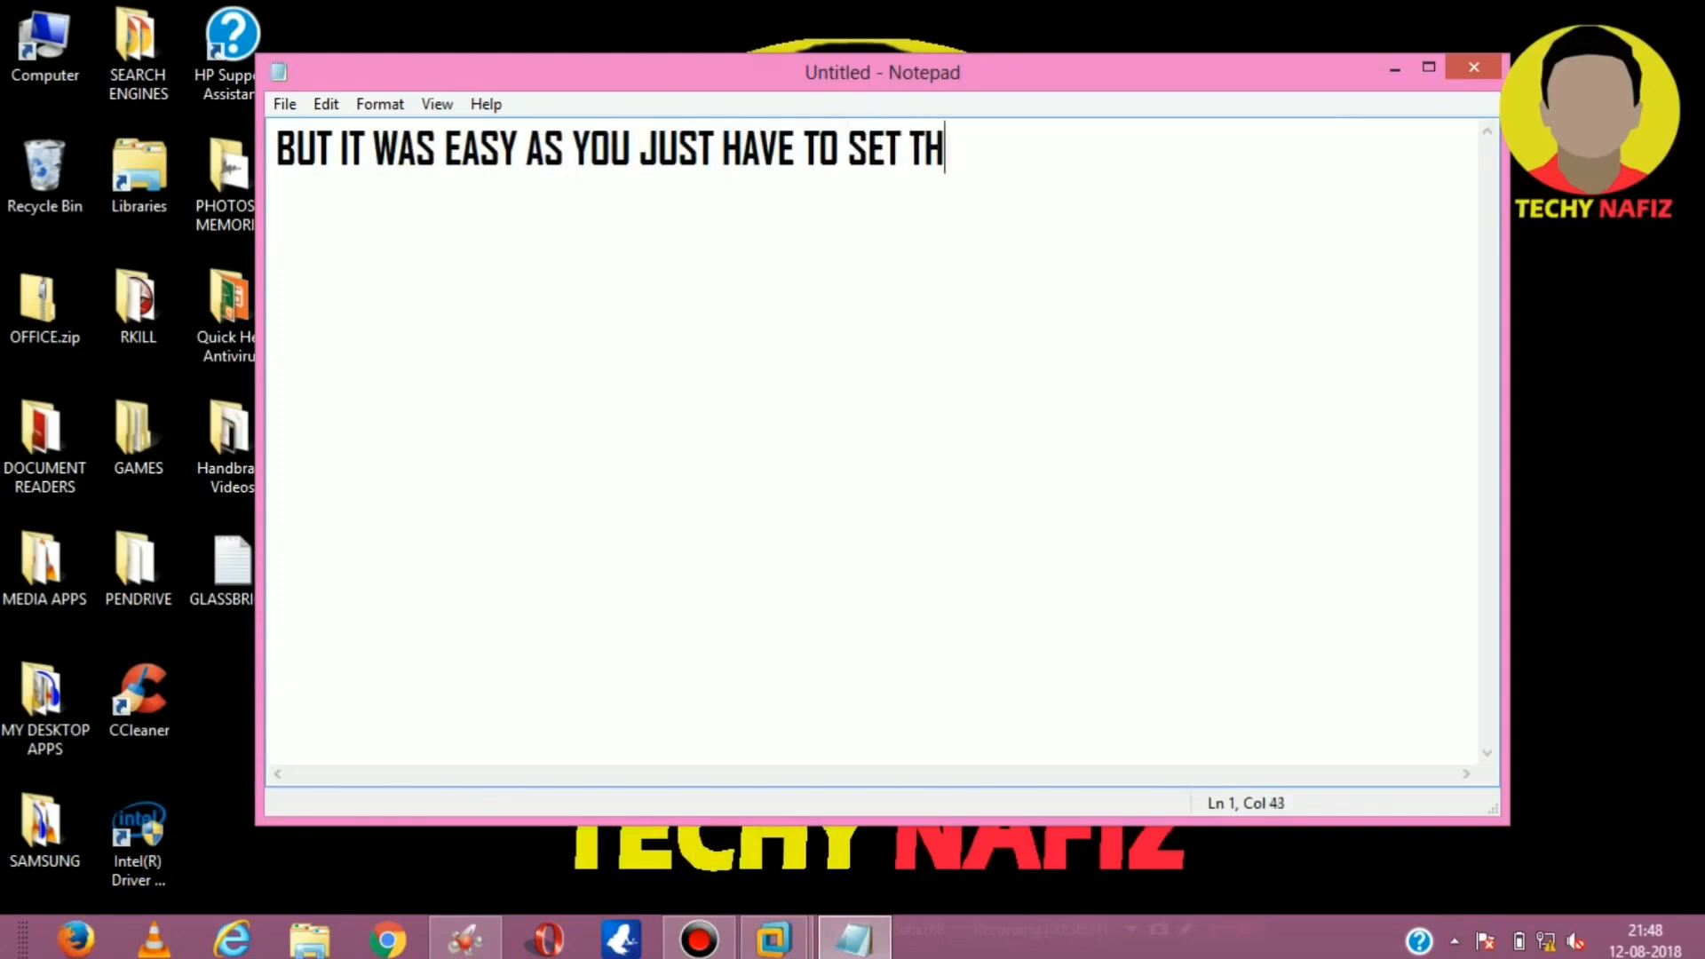
{"action": "type", "text": "e settings "}
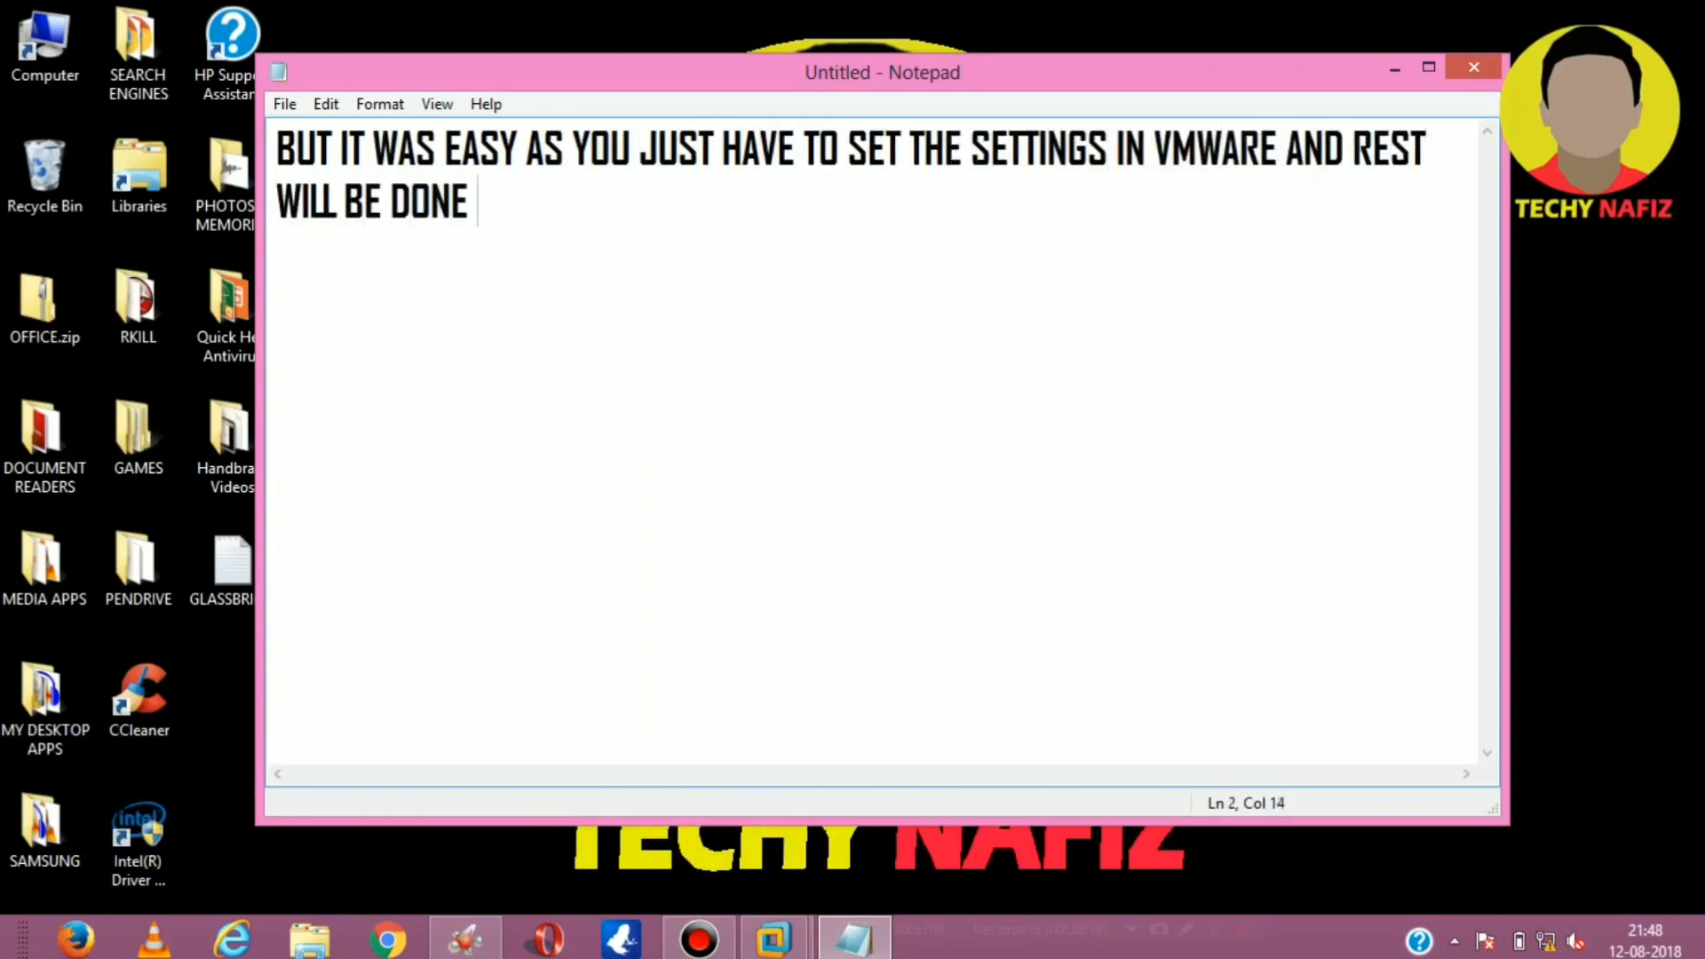
- Complete the sentence with "BY VMWARE ITSELF(IT WILL INSTALL THE OS AUTOMATICALLY)"
{"action": "type", "text": "ware itself("}
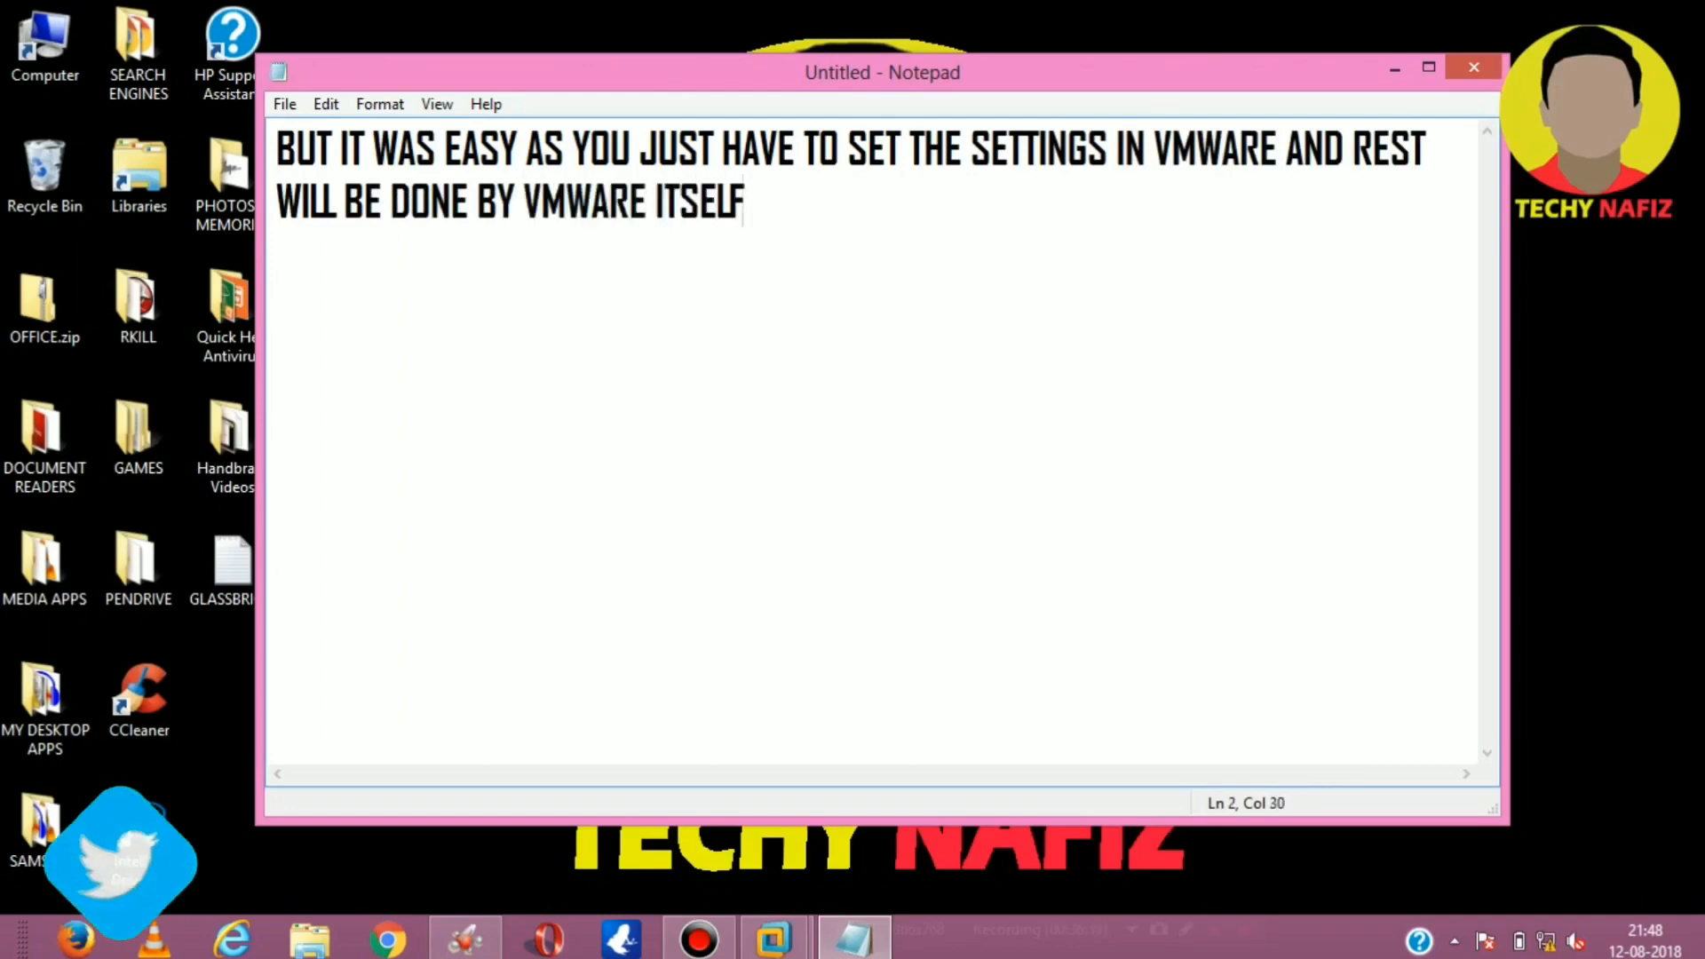
{"action": "type", "text": "it will install it"}
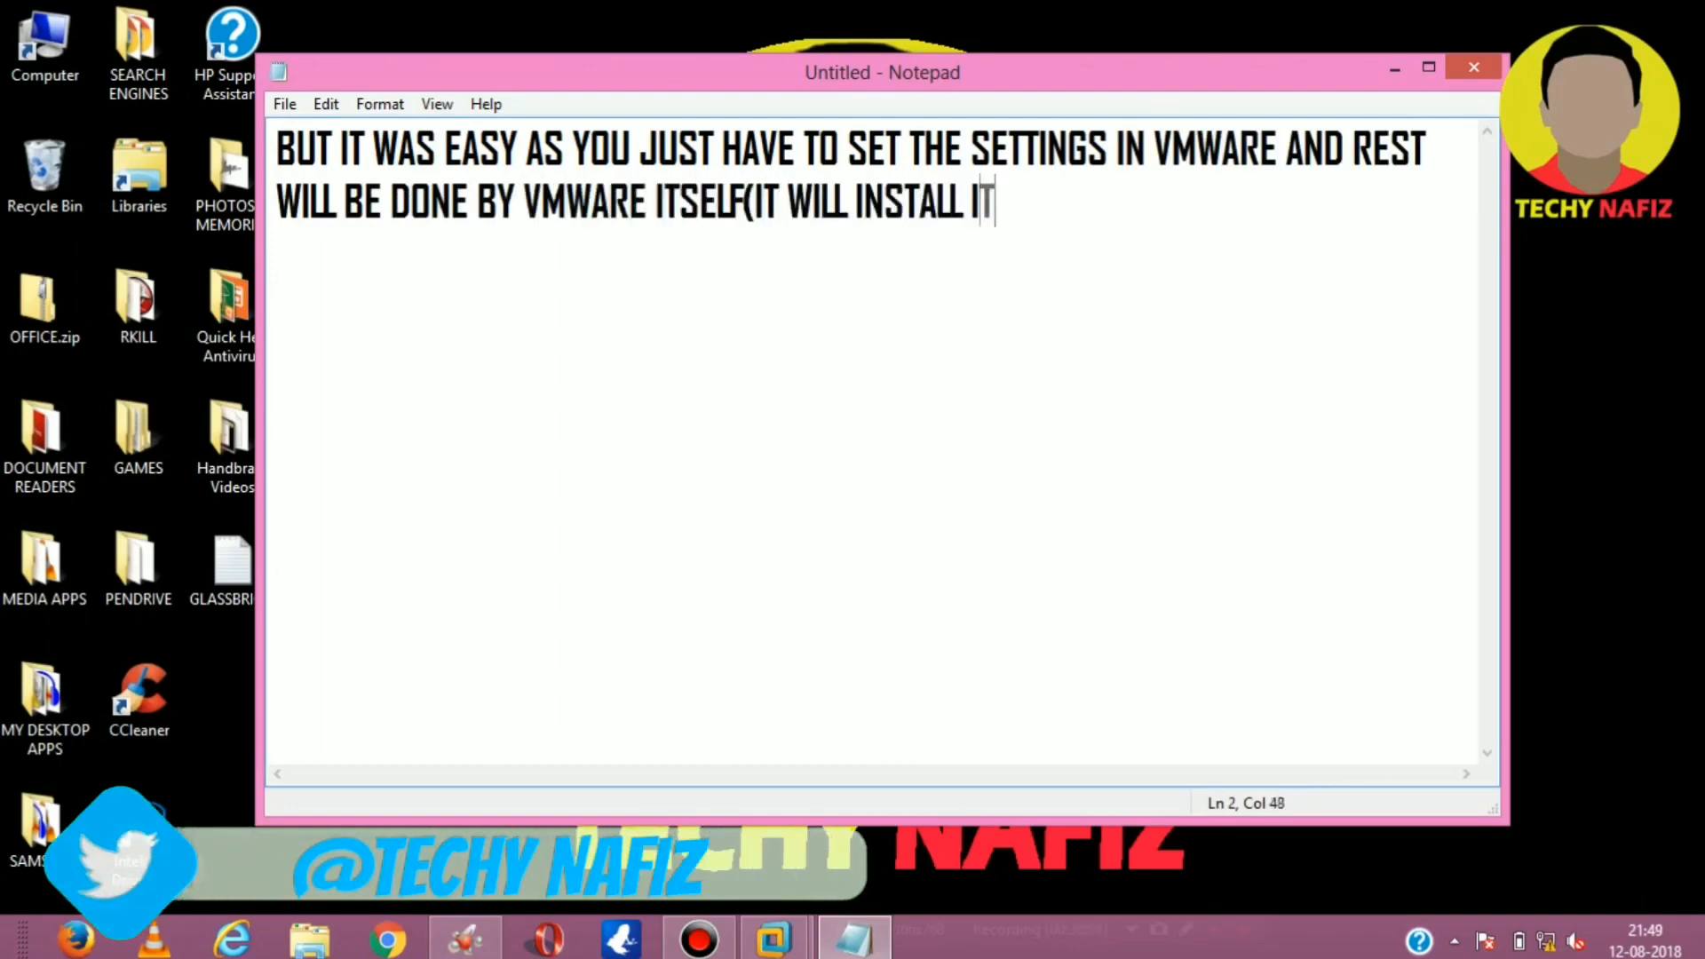
{"action": "key", "text": "BackSpace"}
{"action": "key", "text": "BackSpace"}
{"action": "type", "text": "th e"}
{"action": "type", "text": "AUTOMATICALLY)"}
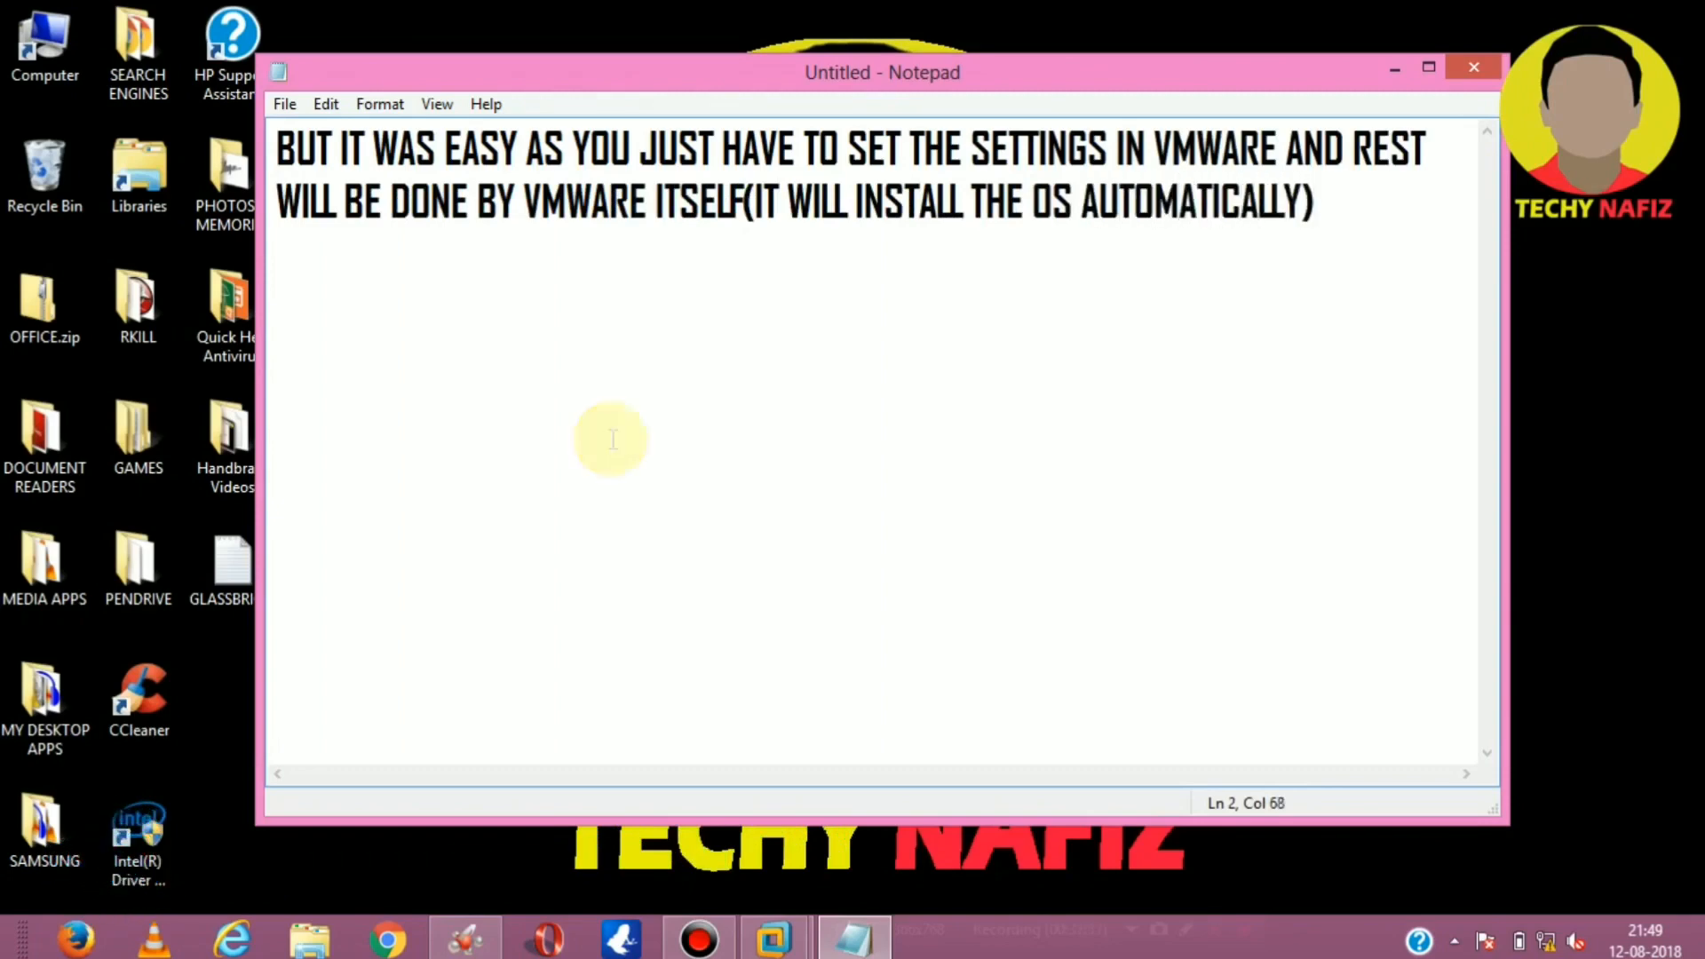
- Replace the note with "SO IF YOU HAVE ANY ISSUES/PROBLEMS/ERRORS DURING INSTALLING THE OS,"
{"action": "key", "text": "ctrl+a"}
{"action": "type", "text": "SO "}
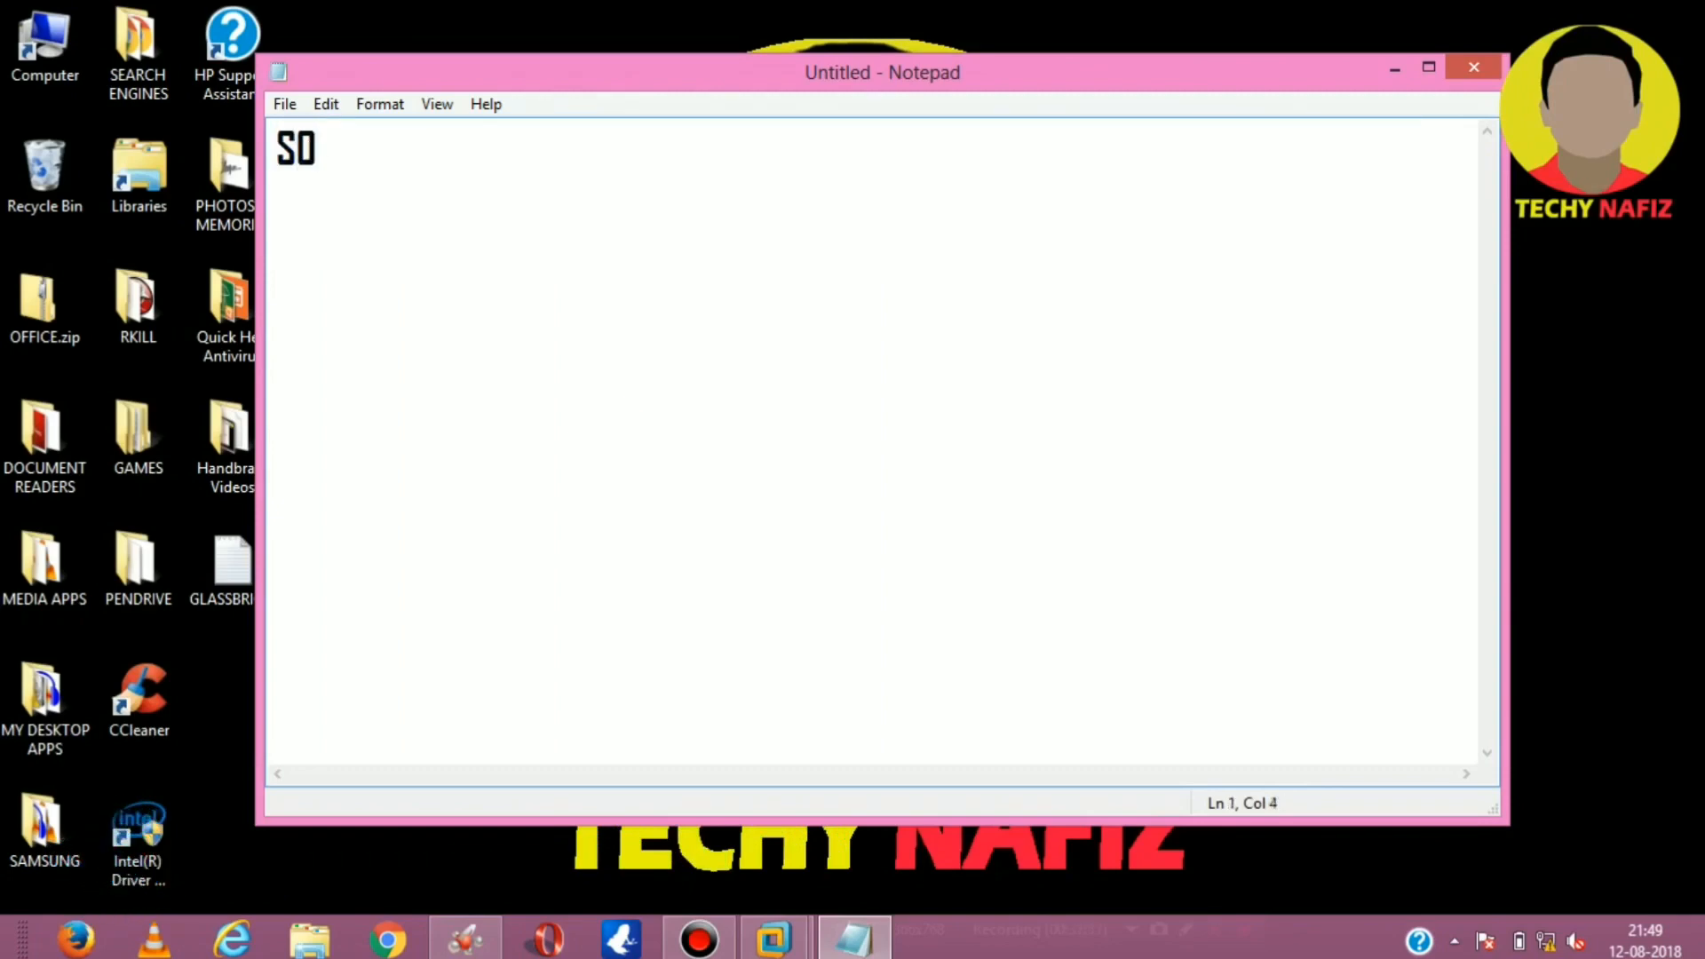
{"action": "type", "text": "IF YOU HAVE ANY ISSUES"}
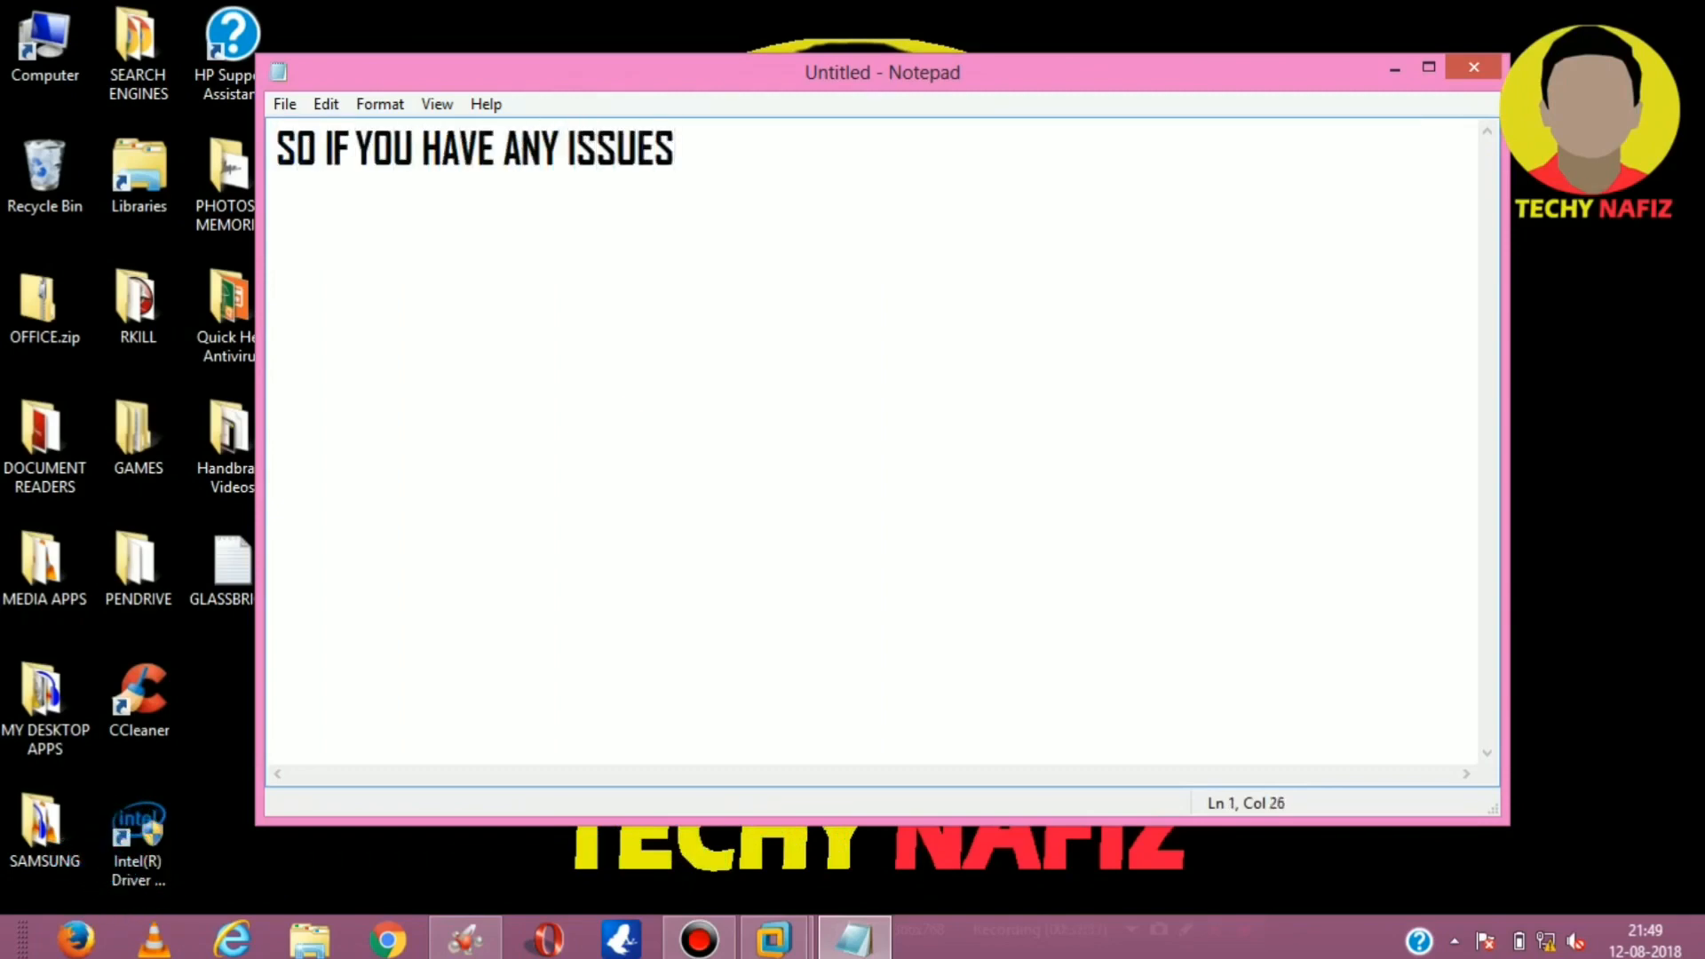
{"action": "type", "text": "/PROBLEMS/ERRORS "}
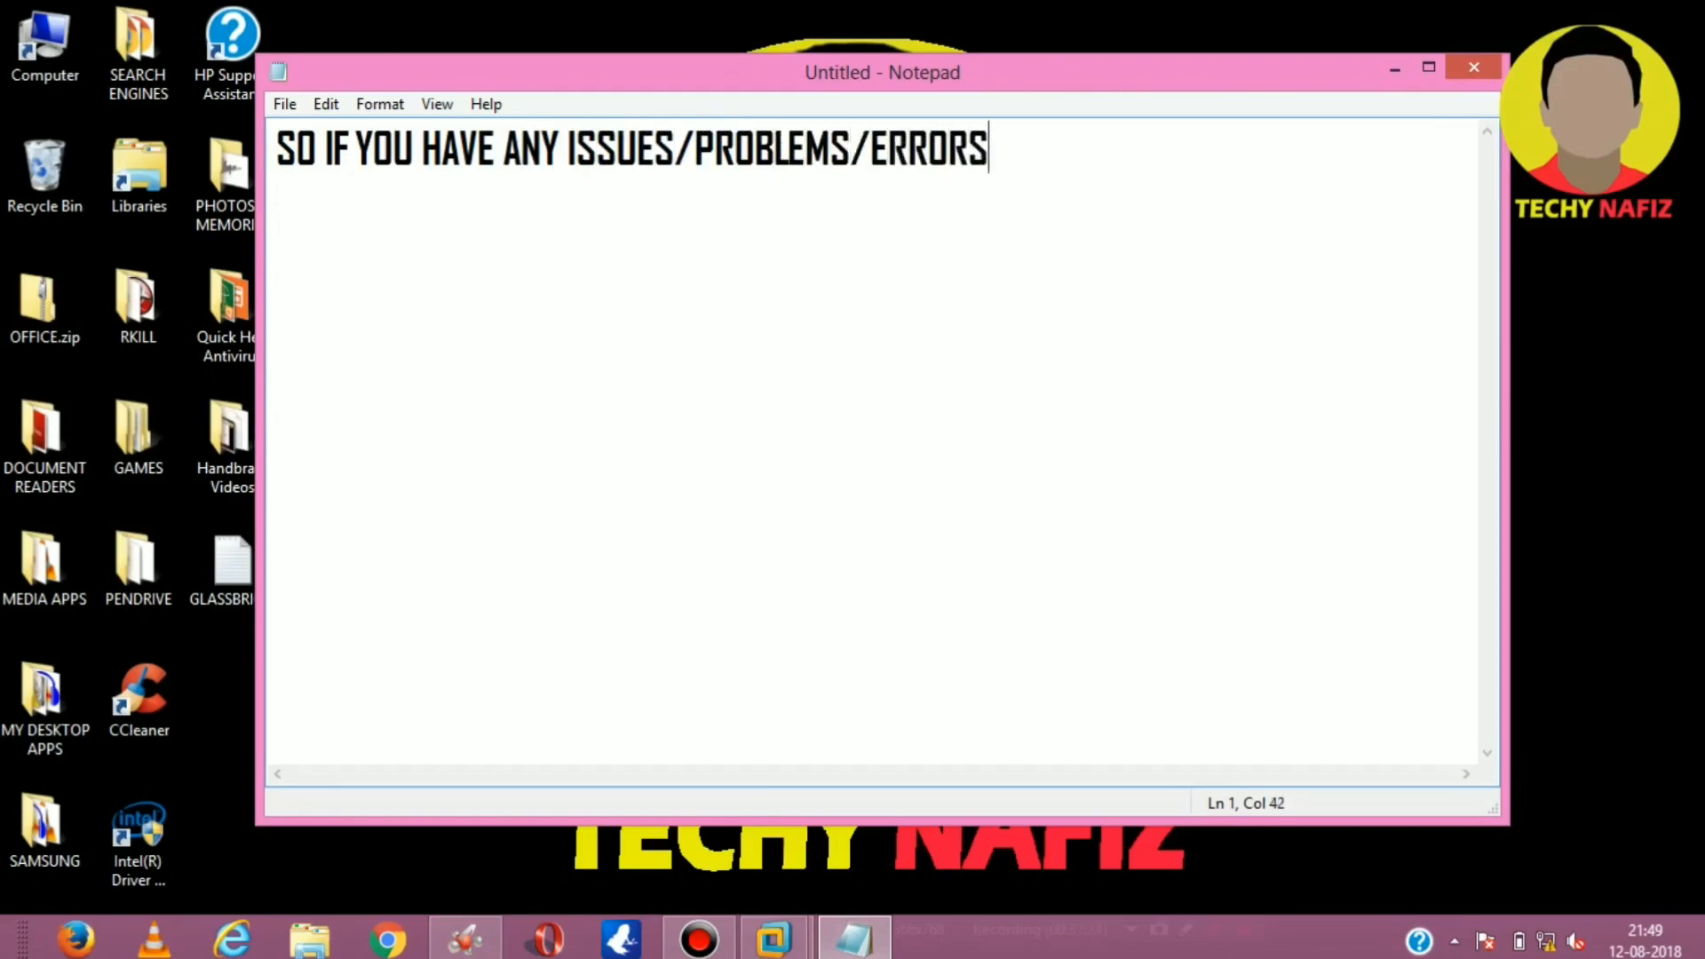
{"action": "type", "text": "DURING INST"}
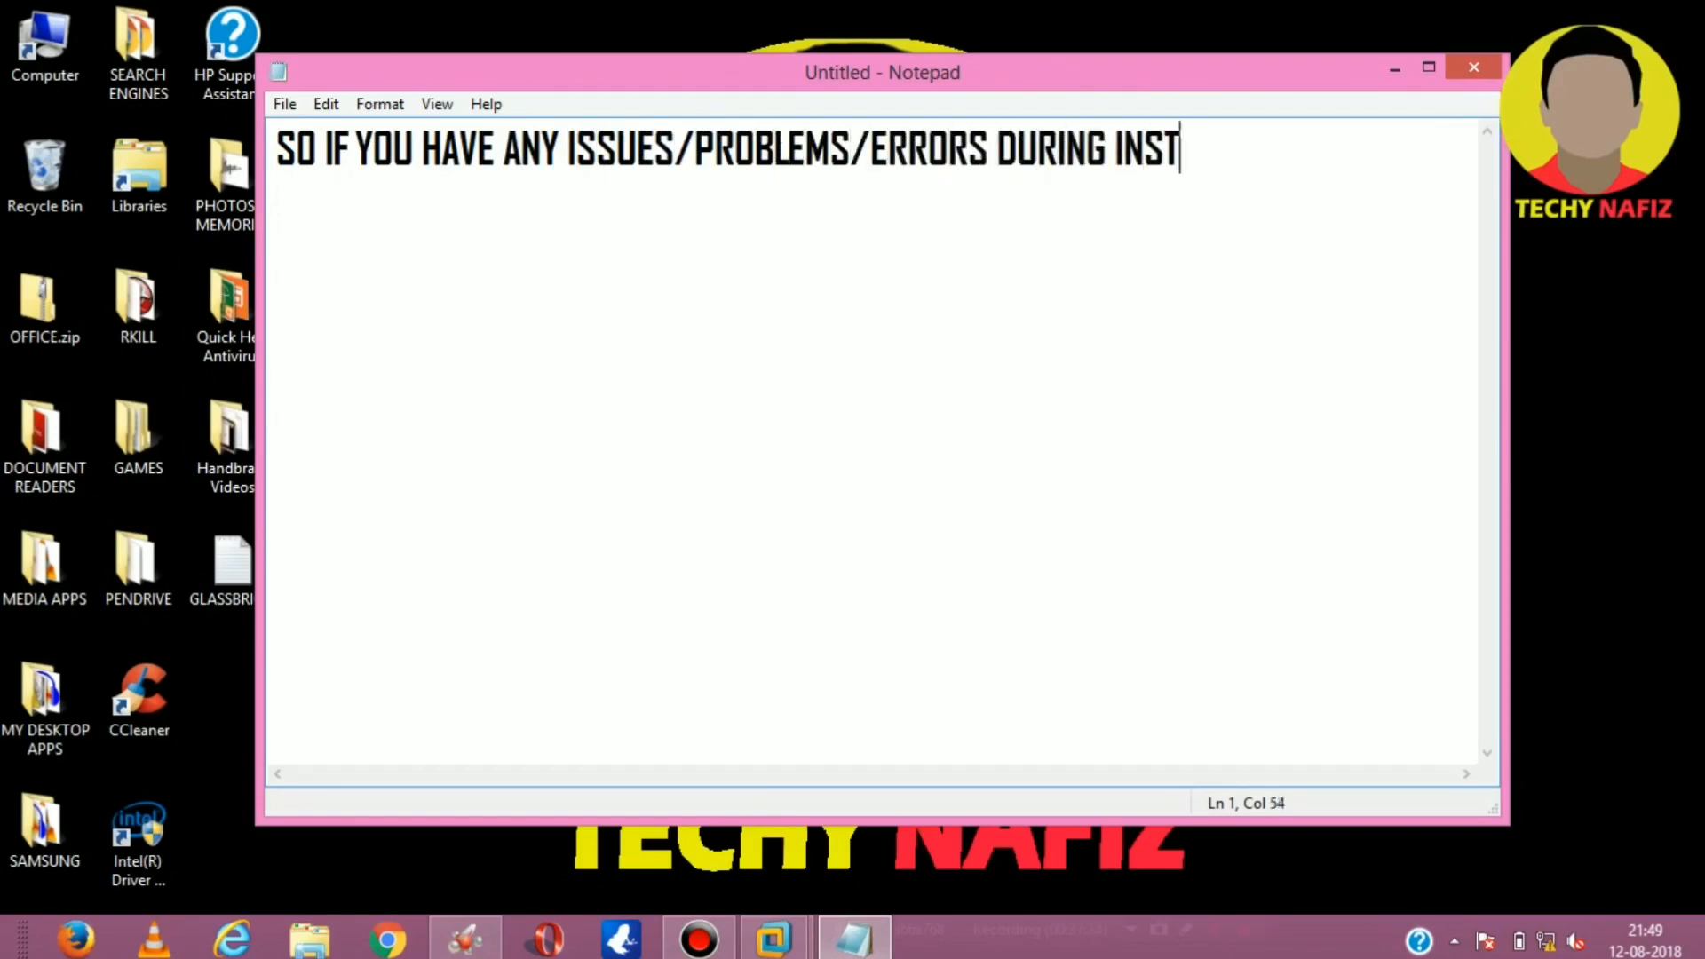
{"action": "type", "text": "ALLING THE OS"}
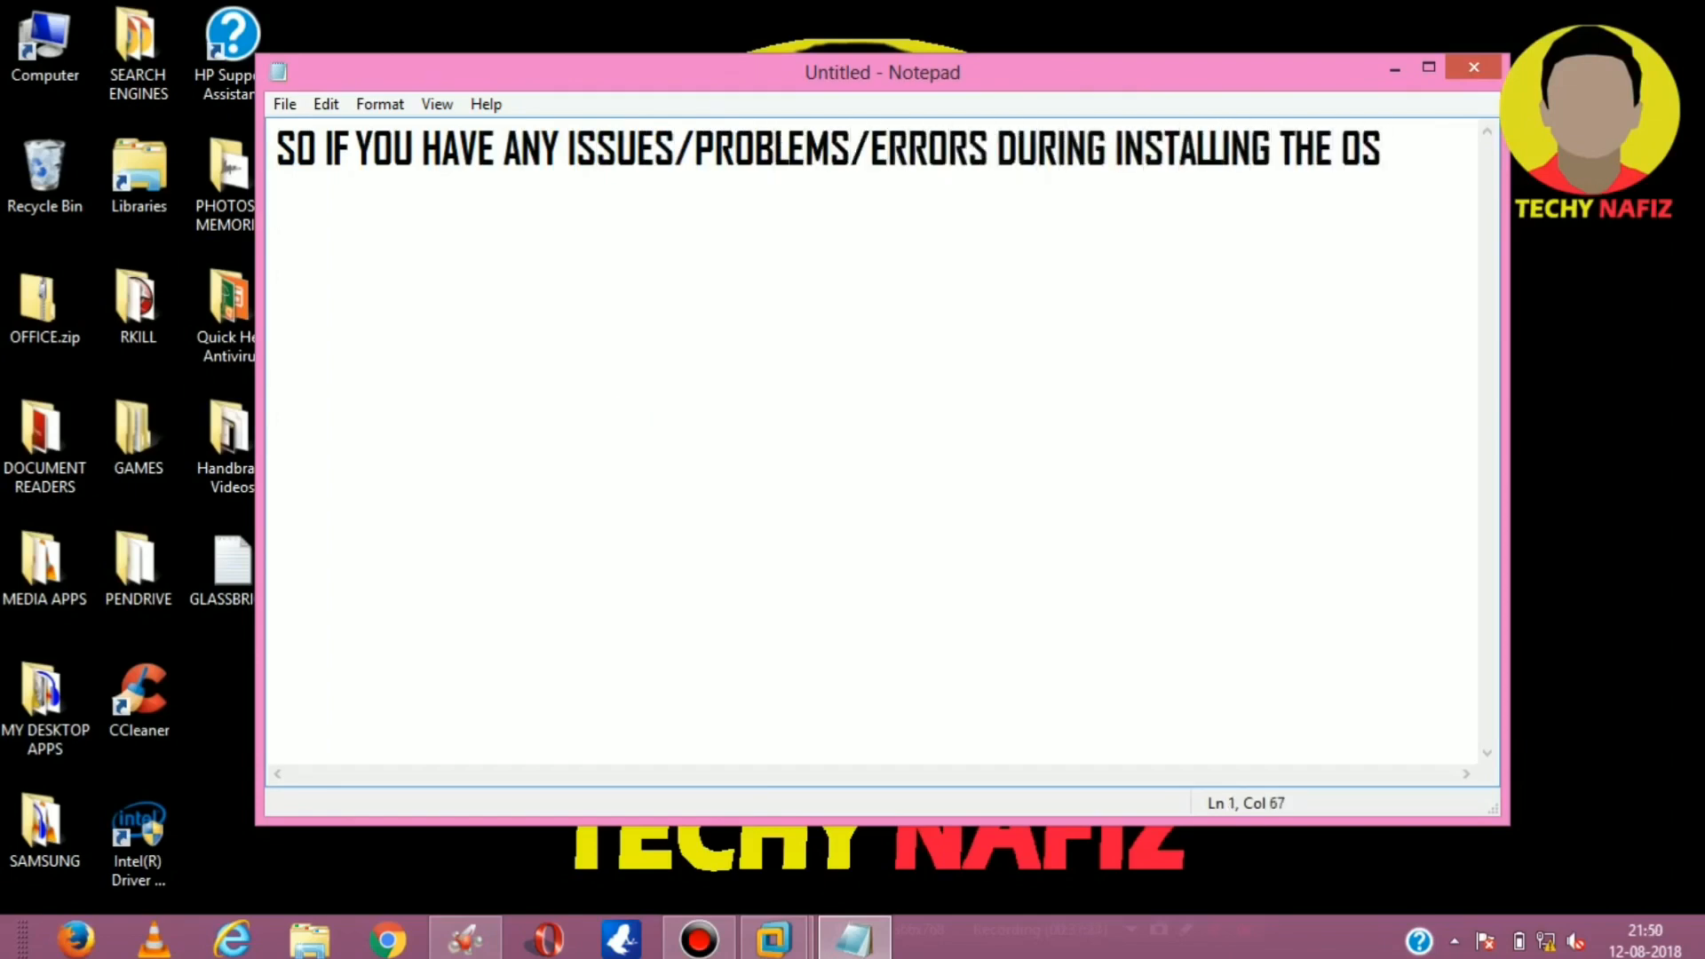
{"action": "type", "text": ","}
- Continue on two new lines with "JUST BE SURE TO COMMENT ME DOWN BELOW AND I WILL SURELY HELP YOU TO" and "SOLVE THAT!"
{"action": "key", "text": "Return"}
{"action": "type", "text": "JUST BE SURE TO COMMENT "}
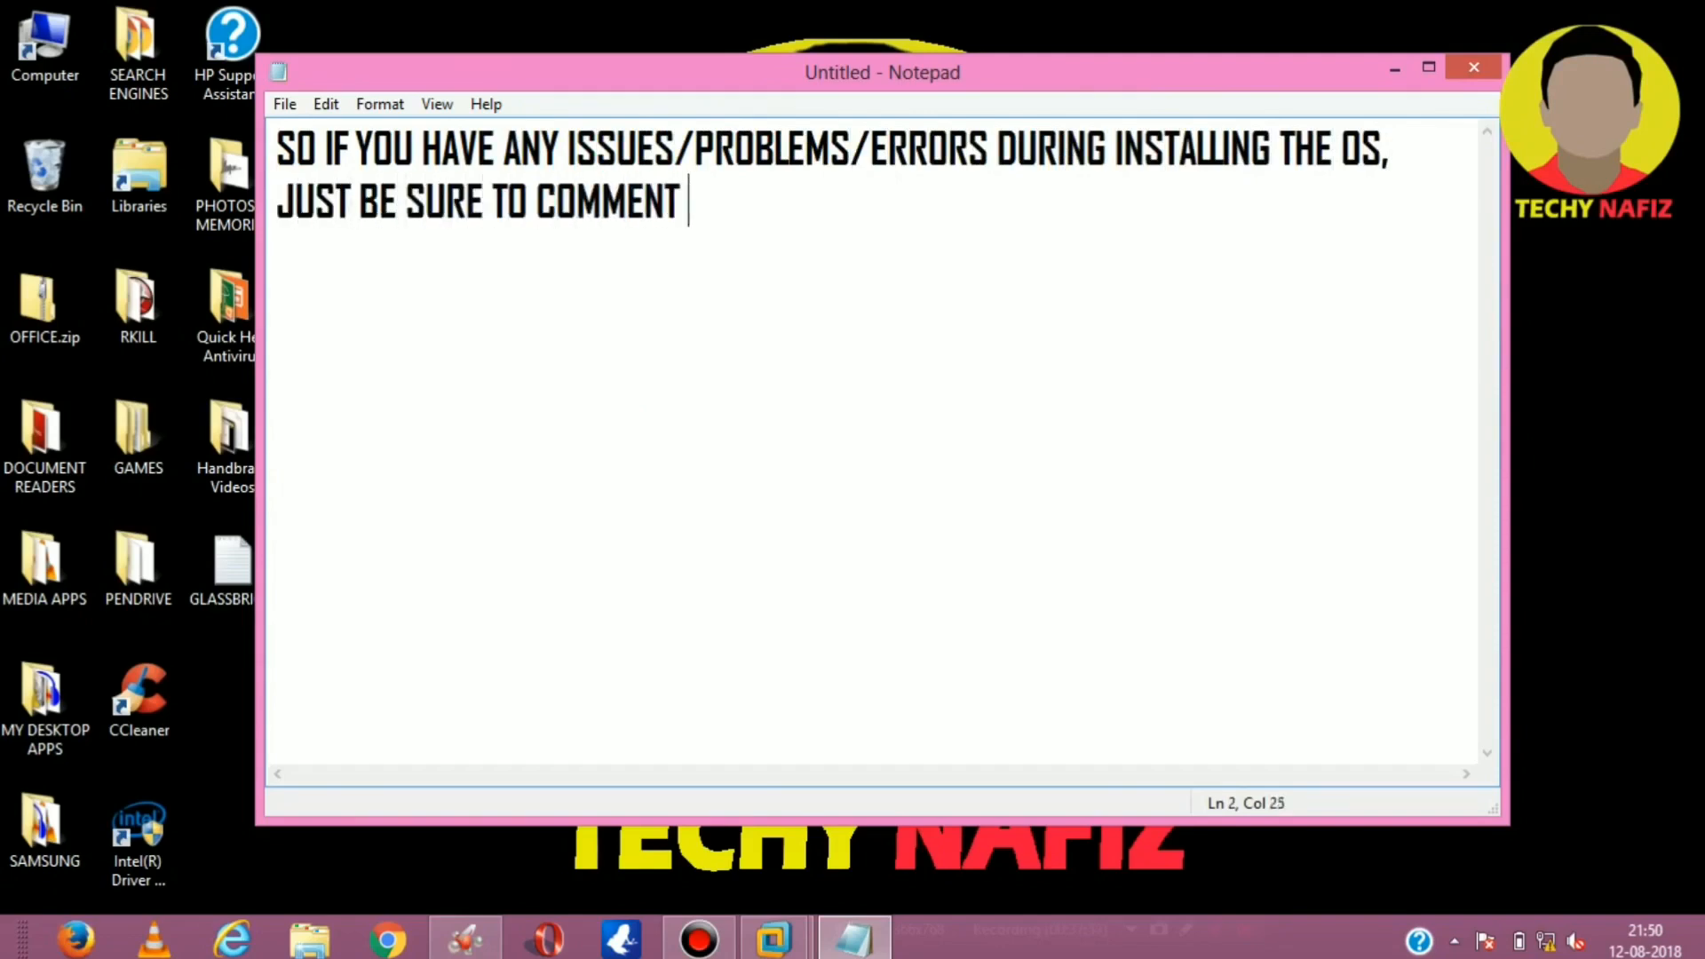
{"action": "type", "text": "ME DOWN BELOW AND I WILL "}
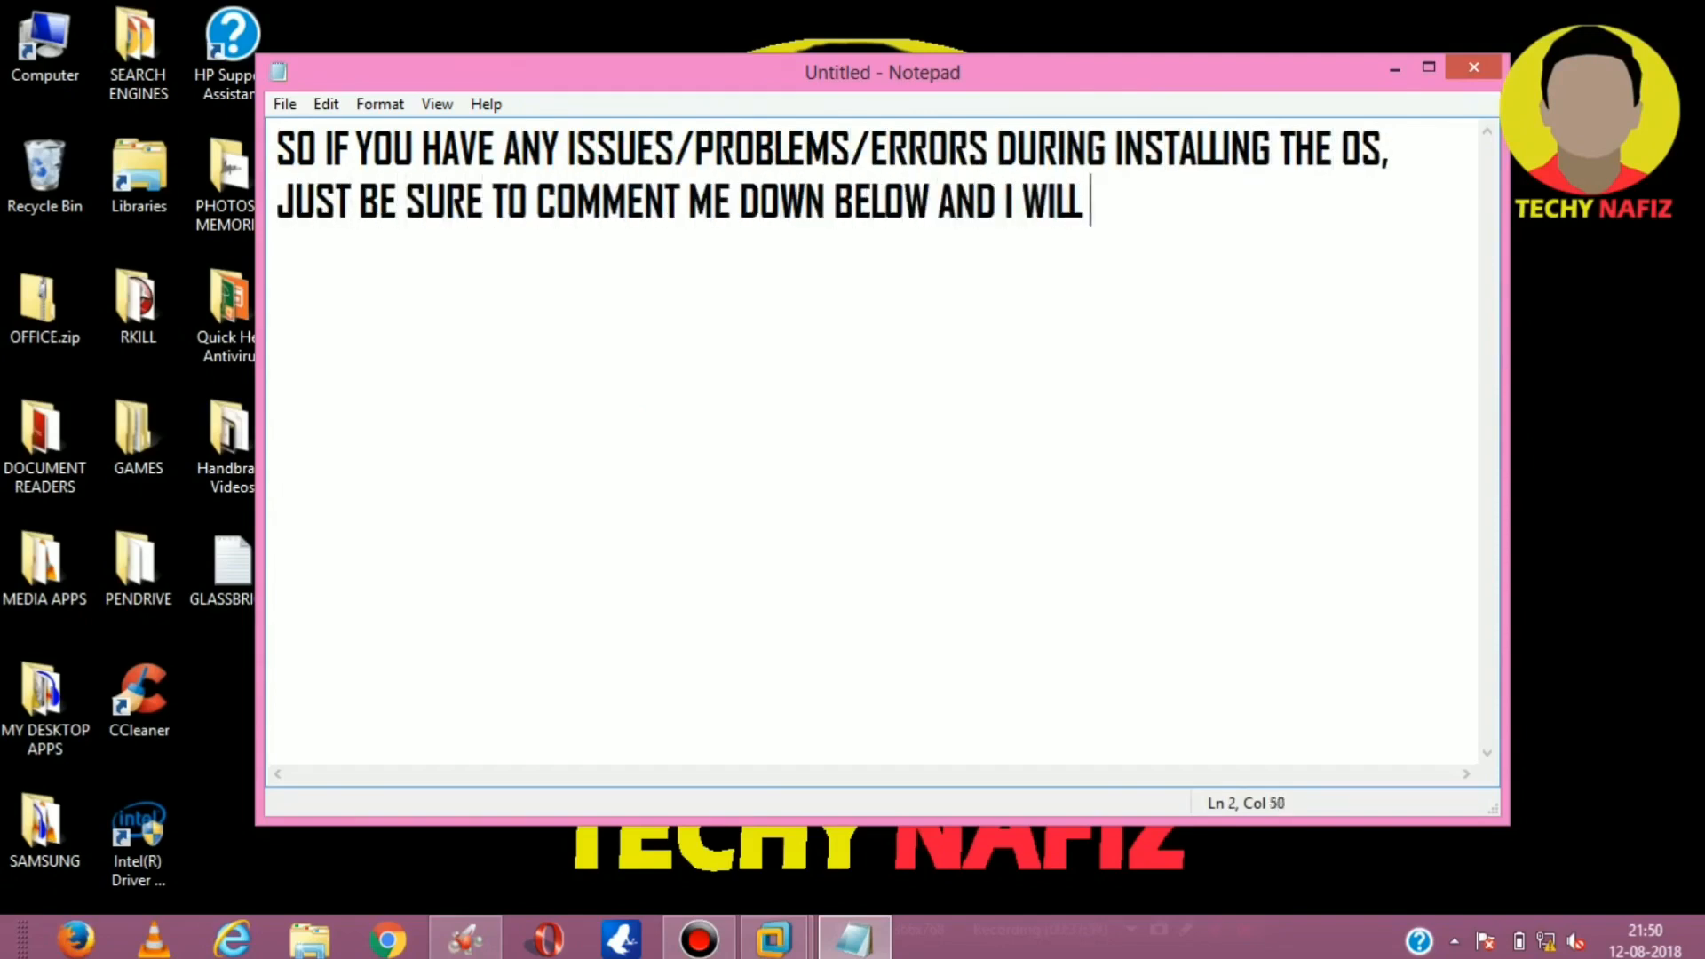
{"action": "type", "text": "SURELY HELP YOU TO"}
{"action": "key", "text": "Return"}
{"action": "type", "text": "SOLVE TH"}
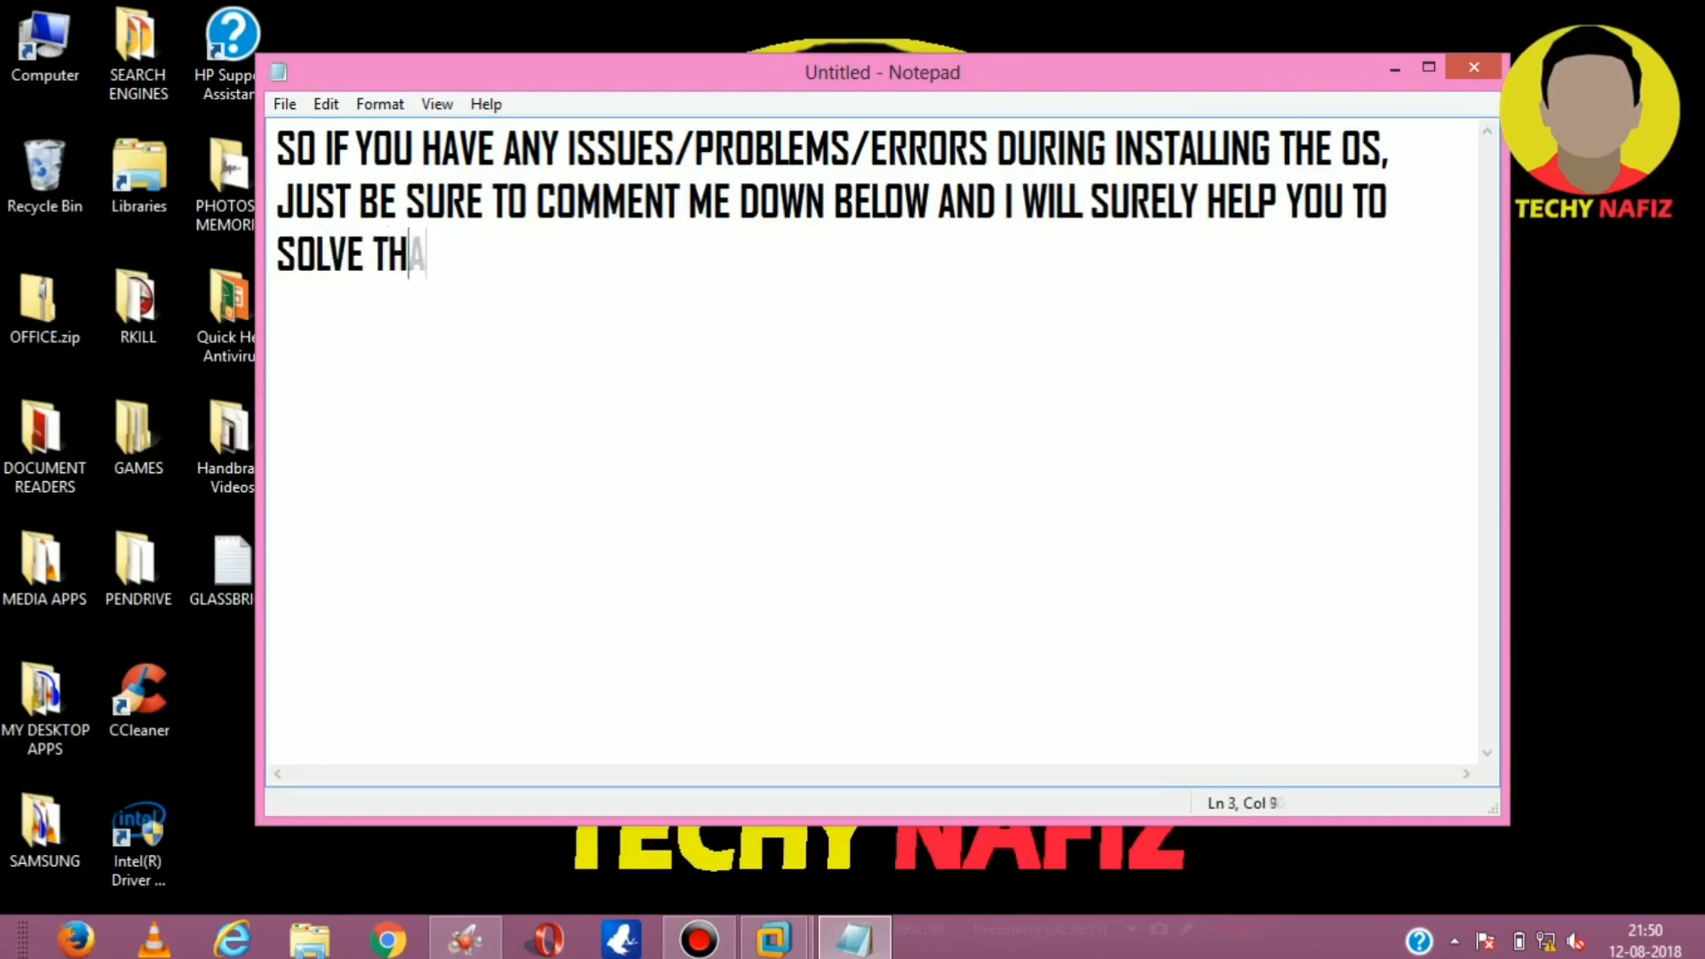
{"action": "type", "text": "AT!"}
- Replace the whole note with "SO MEET YOU ALL IN THE NEXT VIDEO..."
{"action": "key", "text": "ctrl+a"}
{"action": "type", "text": "SO MEET YOU ALL I"}
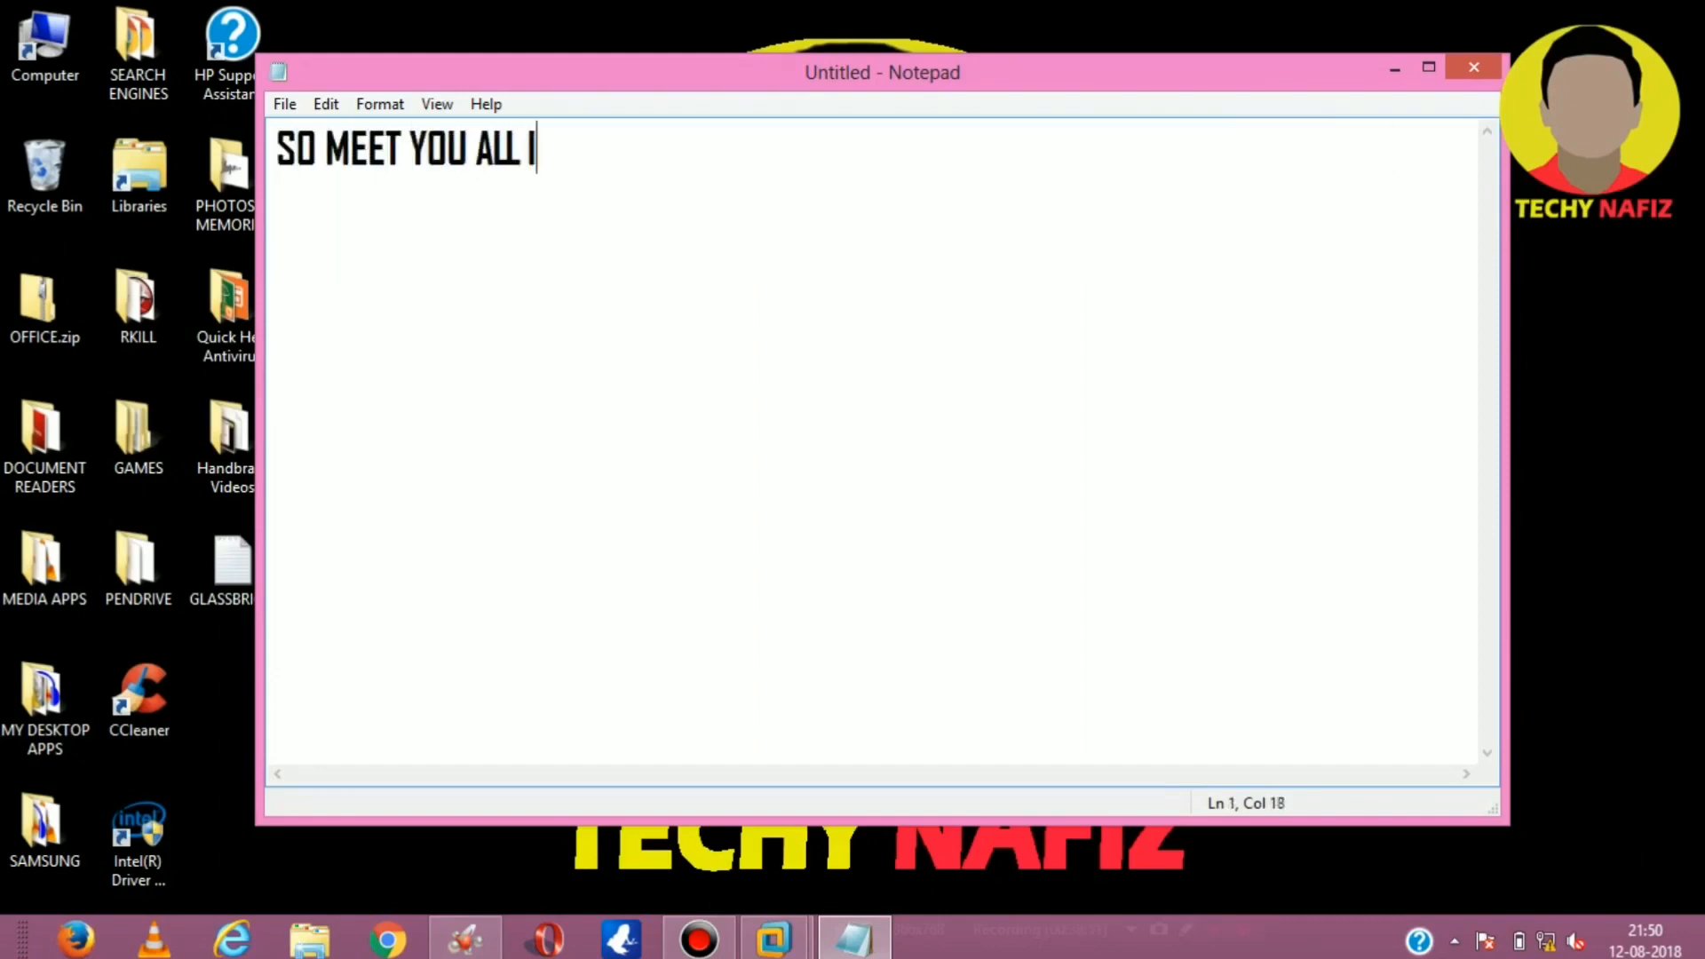
{"action": "type", "text": "N THE NEXT VI"}
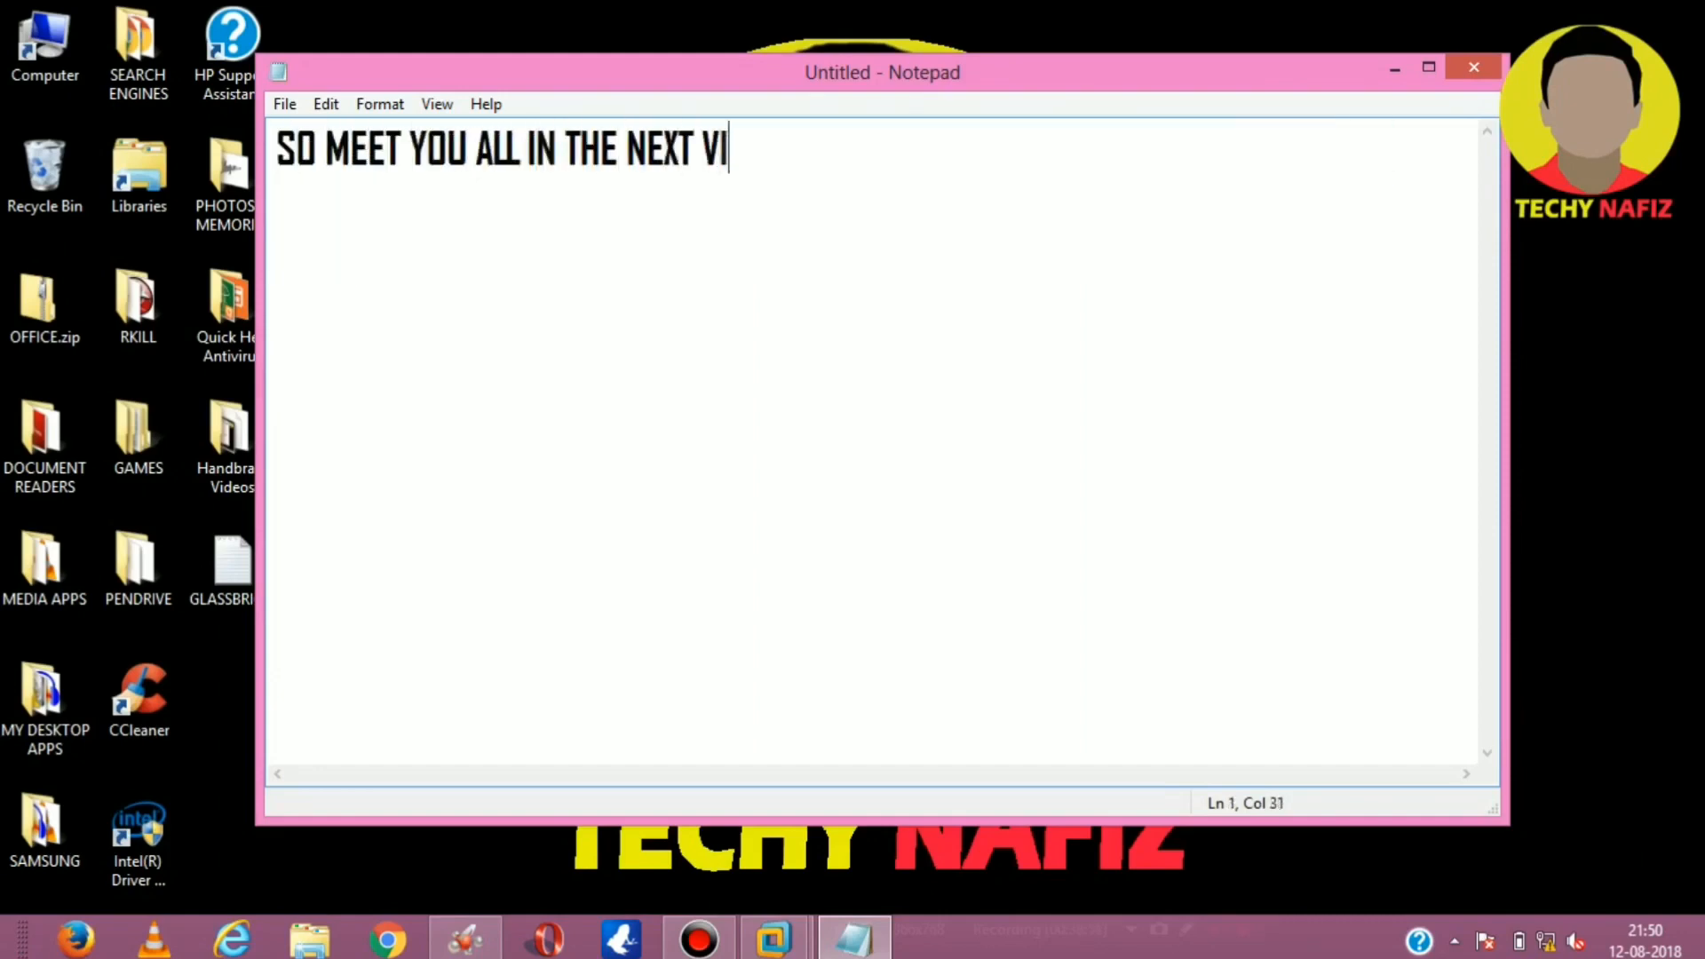
{"action": "type", "text": "DEO..."}
- Clear the note and write "THANKS FOR WATCHING!" in its place
{"action": "key", "text": "ctrl+a"}
{"action": "key", "text": "BackSpace"}
{"action": "type", "text": "THANKS FOR WAT"}
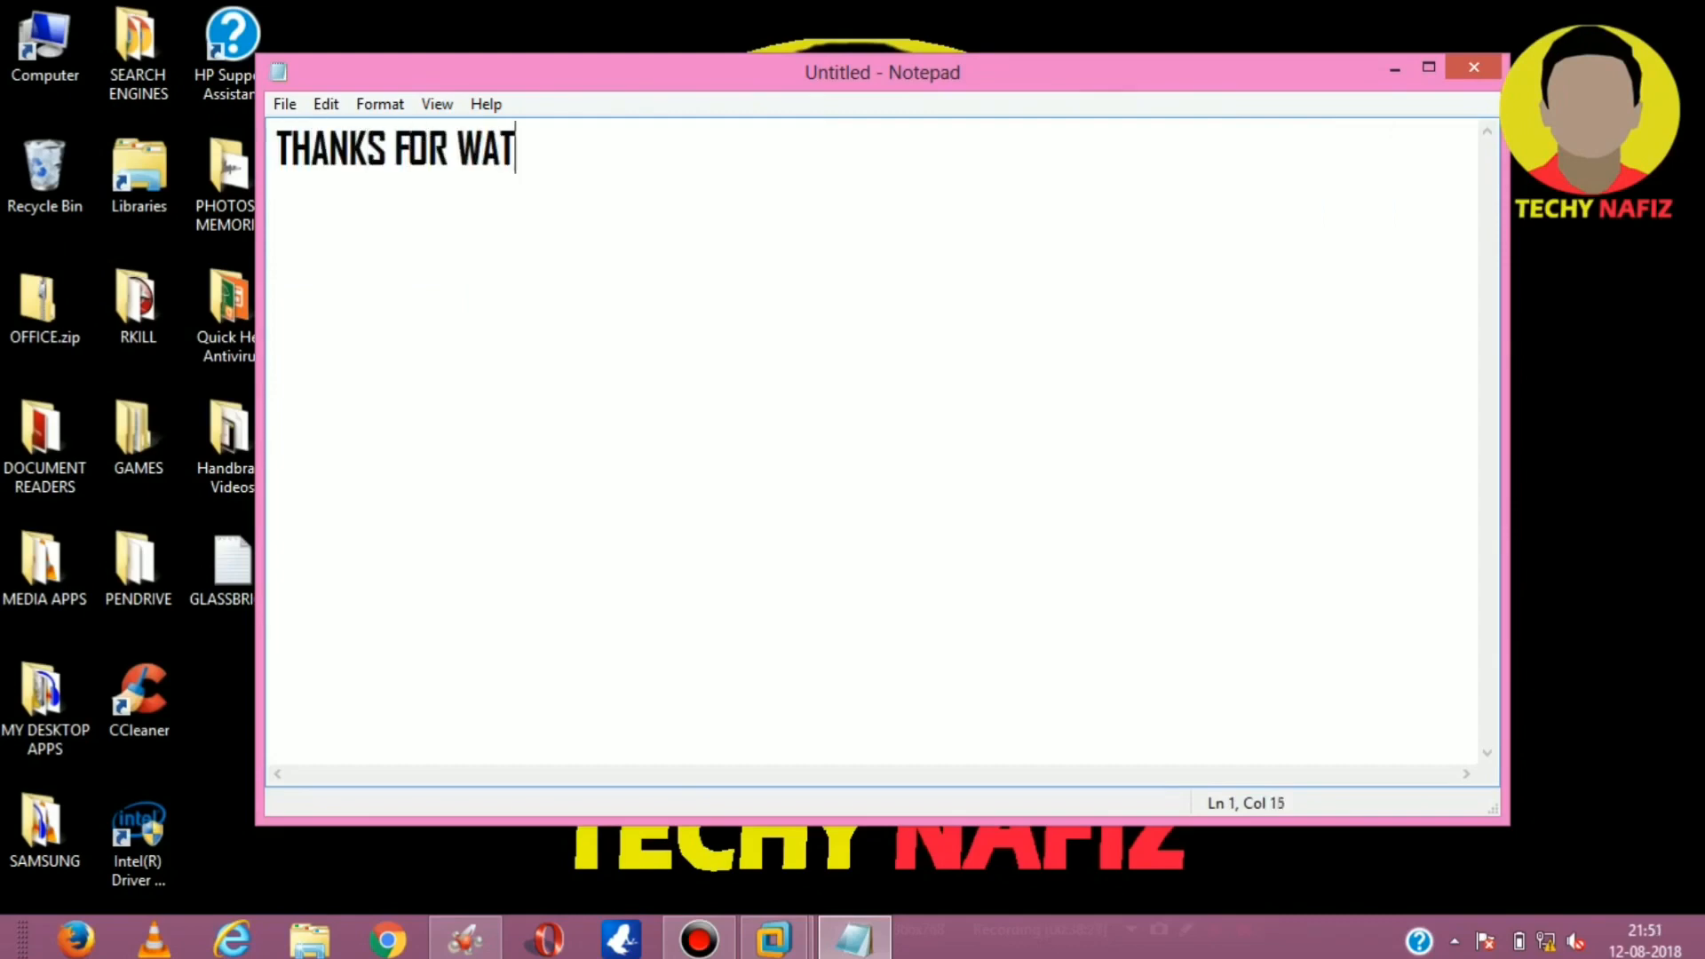
{"action": "type", "text": "CHING!"}
- Clear the thank-you text and write "TILL THEN GOODBYEW" in its place
{"action": "key", "text": "ctrl+a"}
{"action": "key", "text": "BackSpace"}
{"action": "type", "text": "TILL THEN GOODBYEW"}
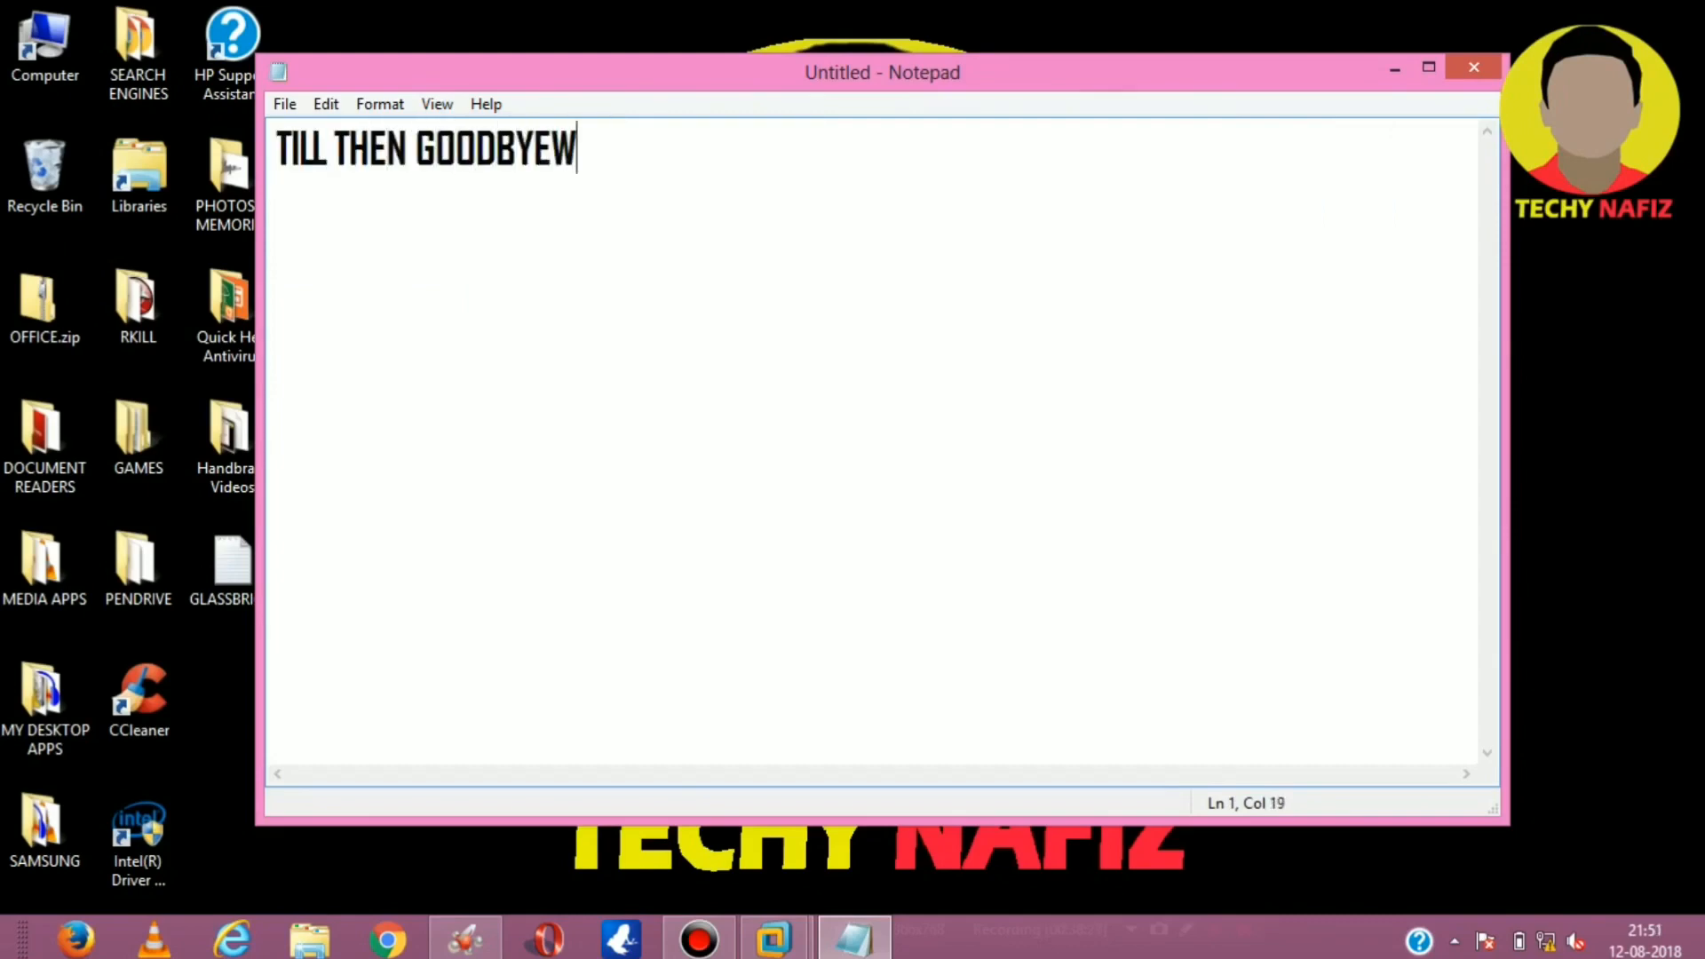